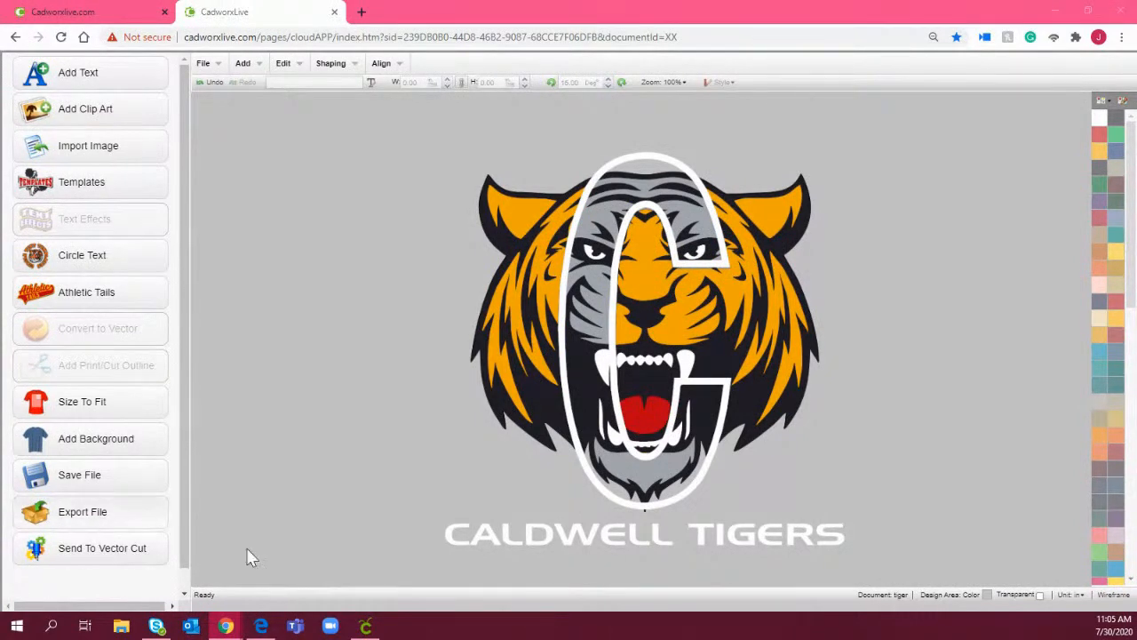
Scale the whole Caldwell Tigers design down to about 16 in wide and move it to the upper-left corner of the canvas
{"action": "left_click_drag", "start_coordinate": [913, 569], "coordinate": [298, 130]}
{"action": "left_click", "coordinate": [848, 546]}
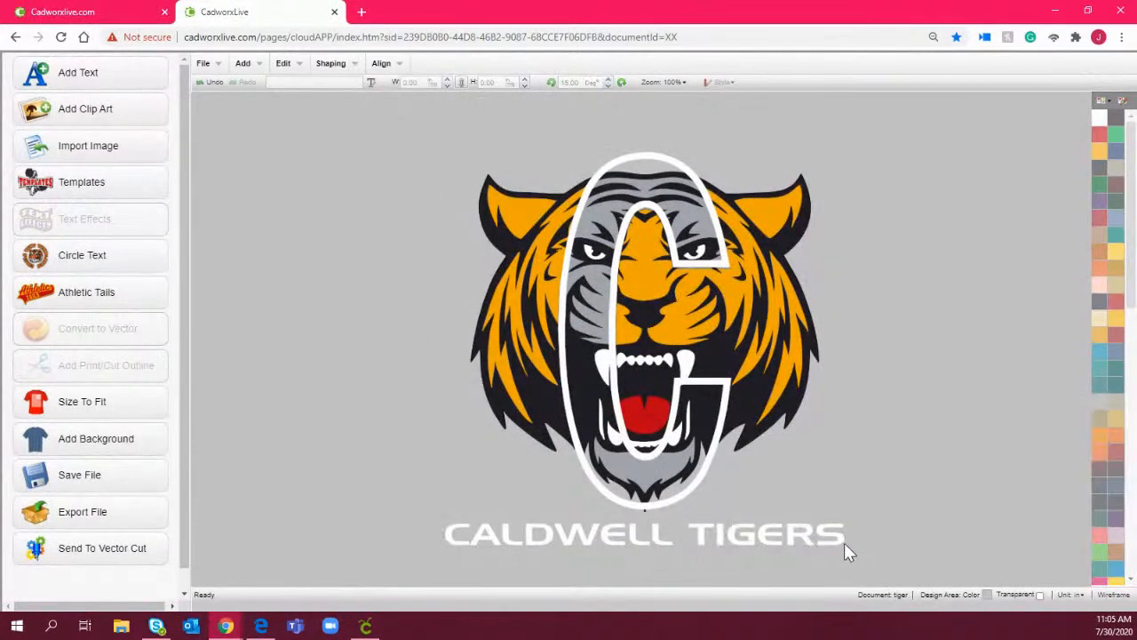
{"action": "left_click_drag", "start_coordinate": [943, 555], "coordinate": [341, 135]}
{"action": "left_click_drag", "start_coordinate": [846, 545], "coordinate": [709, 411]}
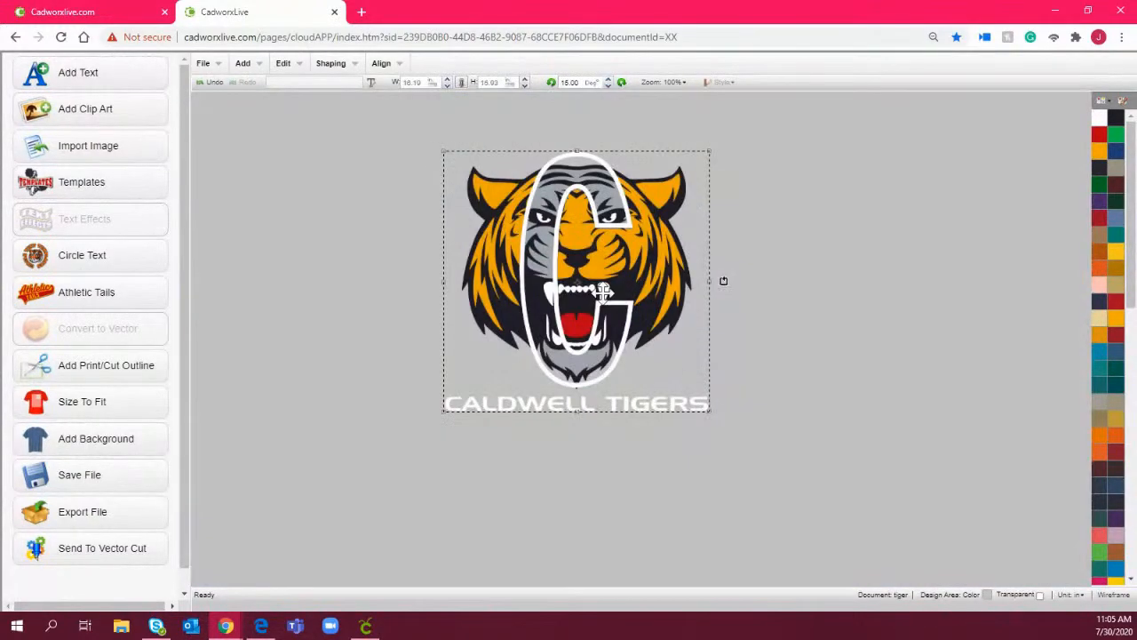
{"action": "left_click_drag", "start_coordinate": [602, 291], "coordinate": [388, 229]}
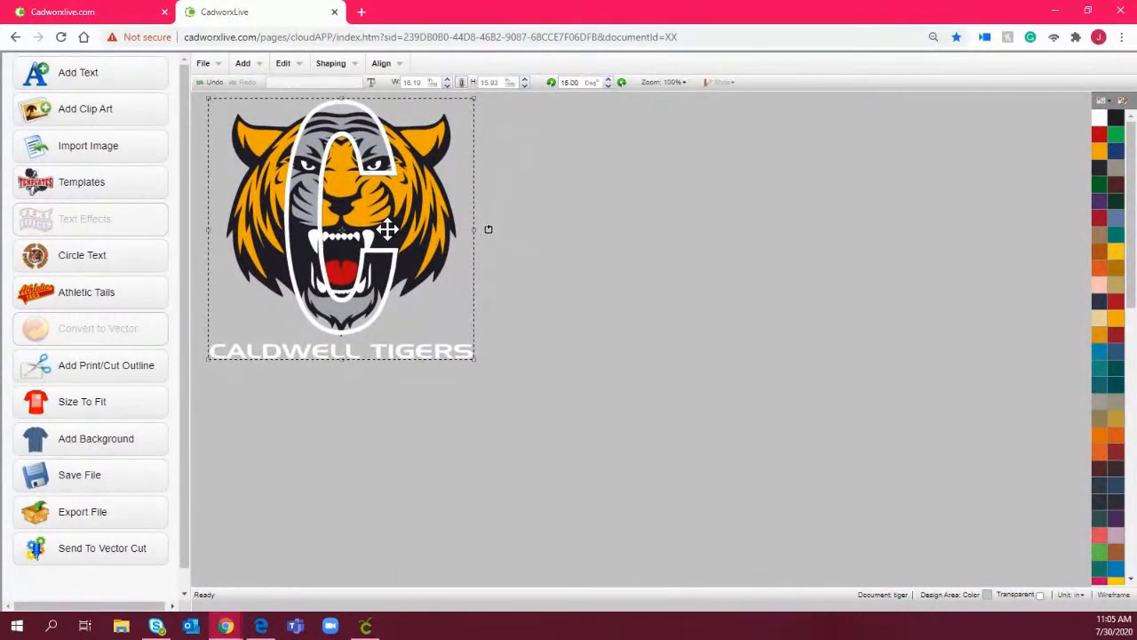
{"action": "left_click", "coordinate": [607, 289]}
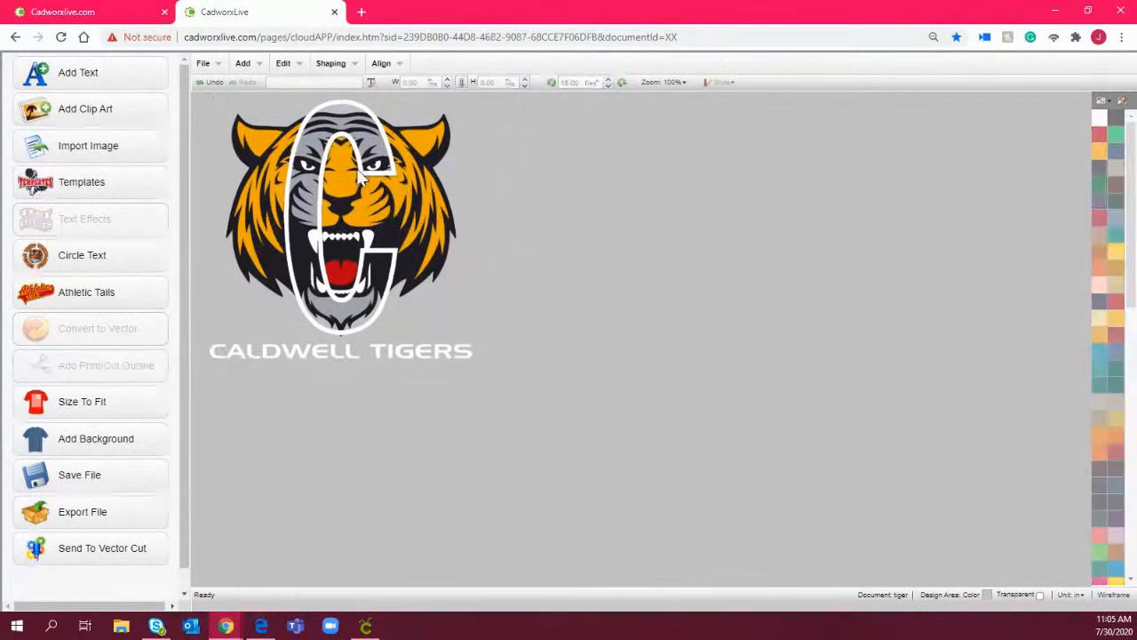
Open the saved tiger head file and add it to the current design, beside the Caldwell Tigers logo
{"action": "left_click", "coordinate": [204, 64]}
{"action": "left_click", "coordinate": [225, 98]}
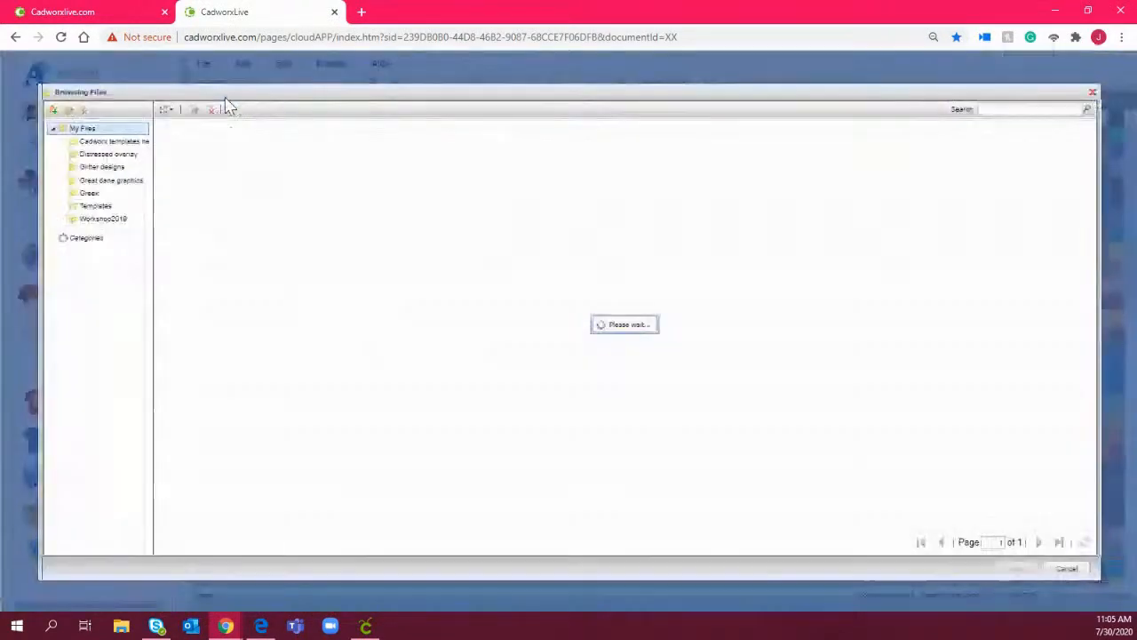
{"action": "double_click", "coordinate": [208, 187]}
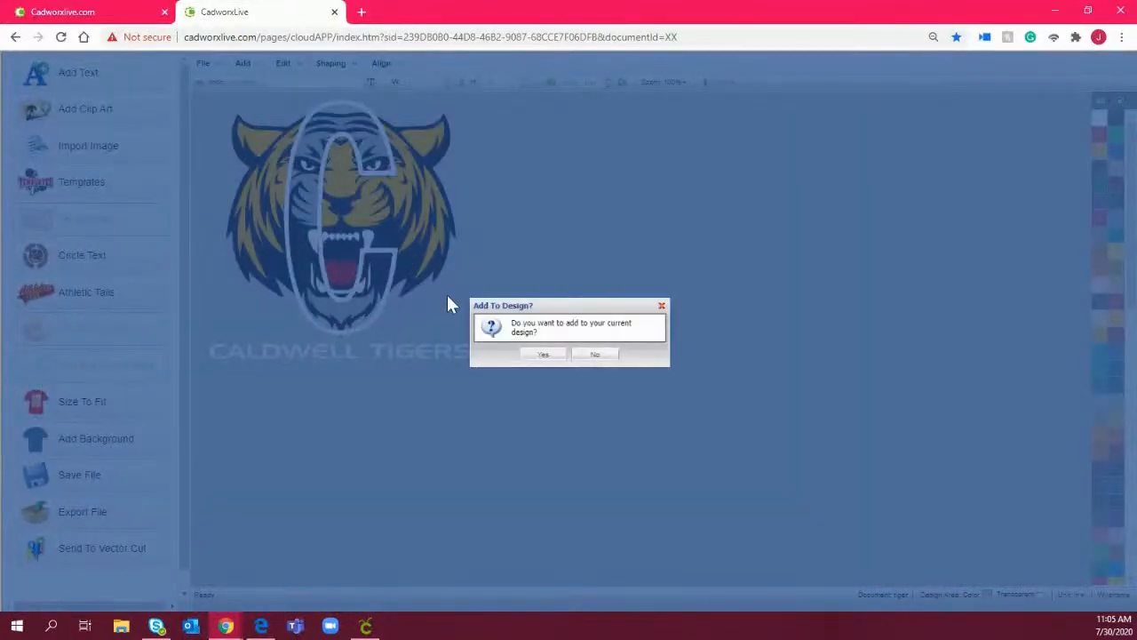
{"action": "left_click", "coordinate": [543, 355]}
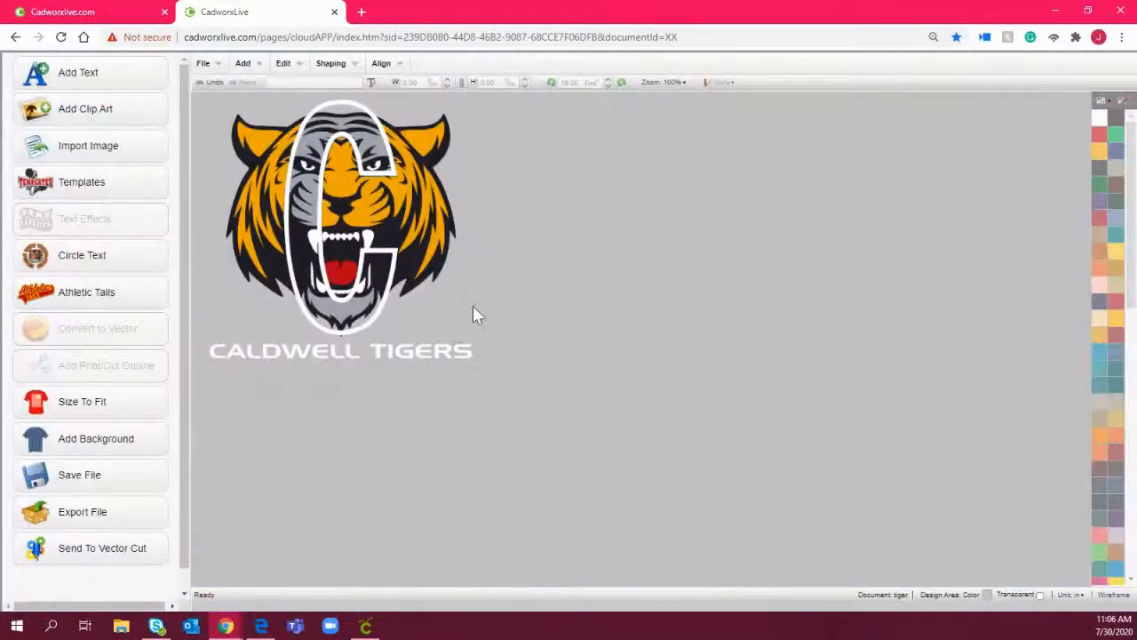
{"action": "left_click_drag", "start_coordinate": [680, 318], "coordinate": [684, 323]}
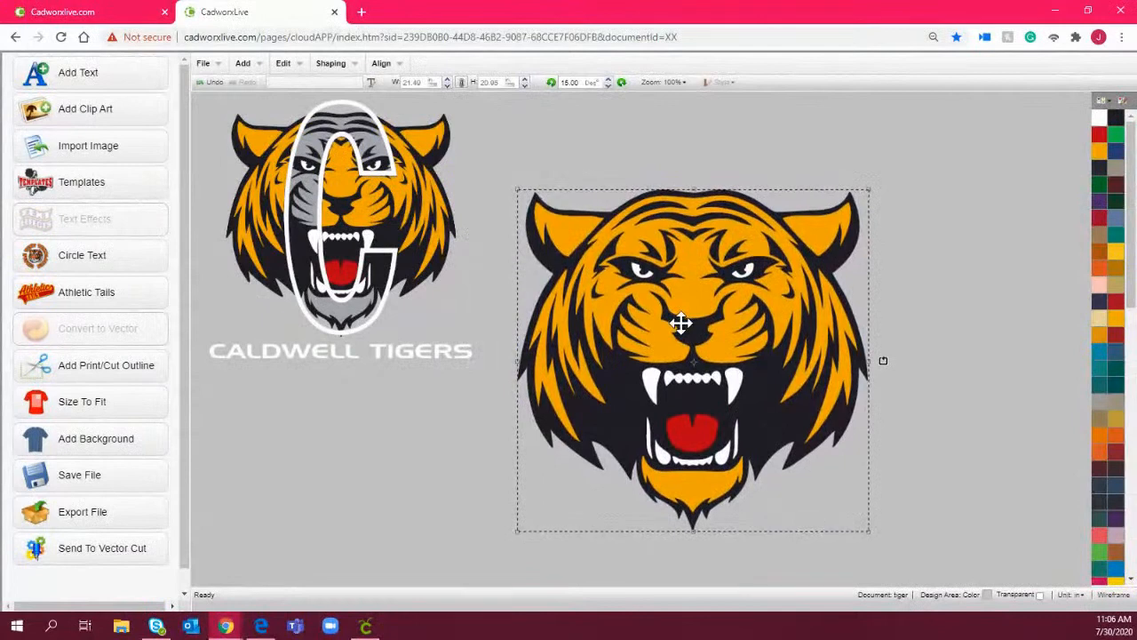
Shrink the Caldwell Tigers logo to a small corner reference, and reposition and scale the plain tiger head to about 16.43 in wide
{"action": "left_click_drag", "start_coordinate": [490, 373], "coordinate": [197, 100]}
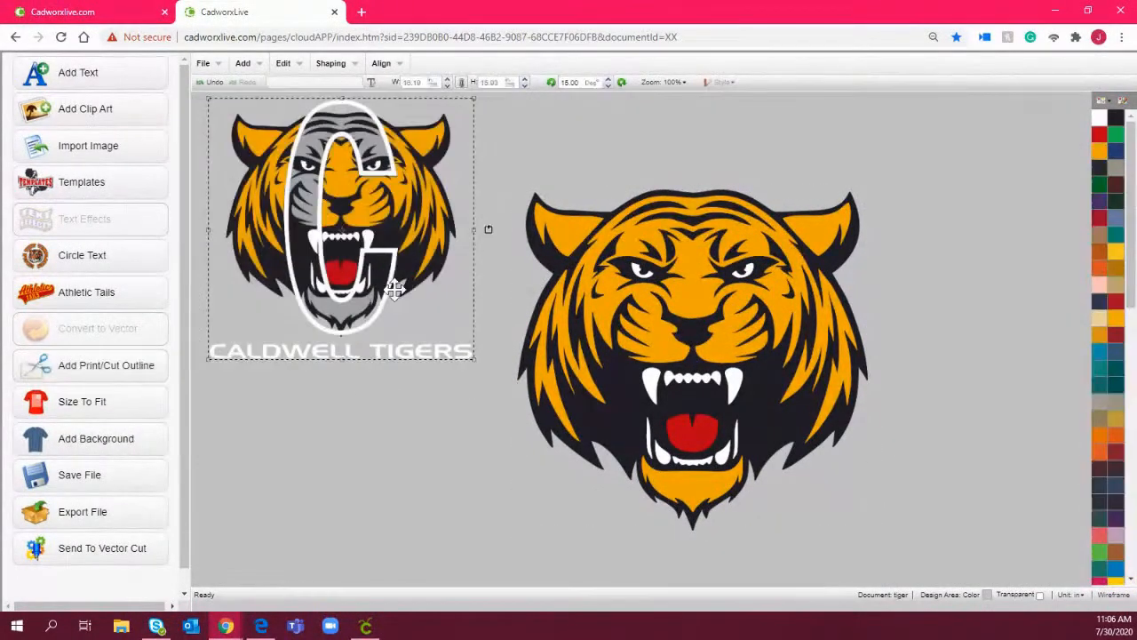
{"action": "left_click_drag", "start_coordinate": [470, 364], "coordinate": [304, 246]}
{"action": "left_click_drag", "start_coordinate": [745, 349], "coordinate": [583, 365]}
{"action": "left_click_drag", "start_coordinate": [683, 543], "coordinate": [599, 497]}
{"action": "left_click_drag", "start_coordinate": [544, 339], "coordinate": [539, 353]}
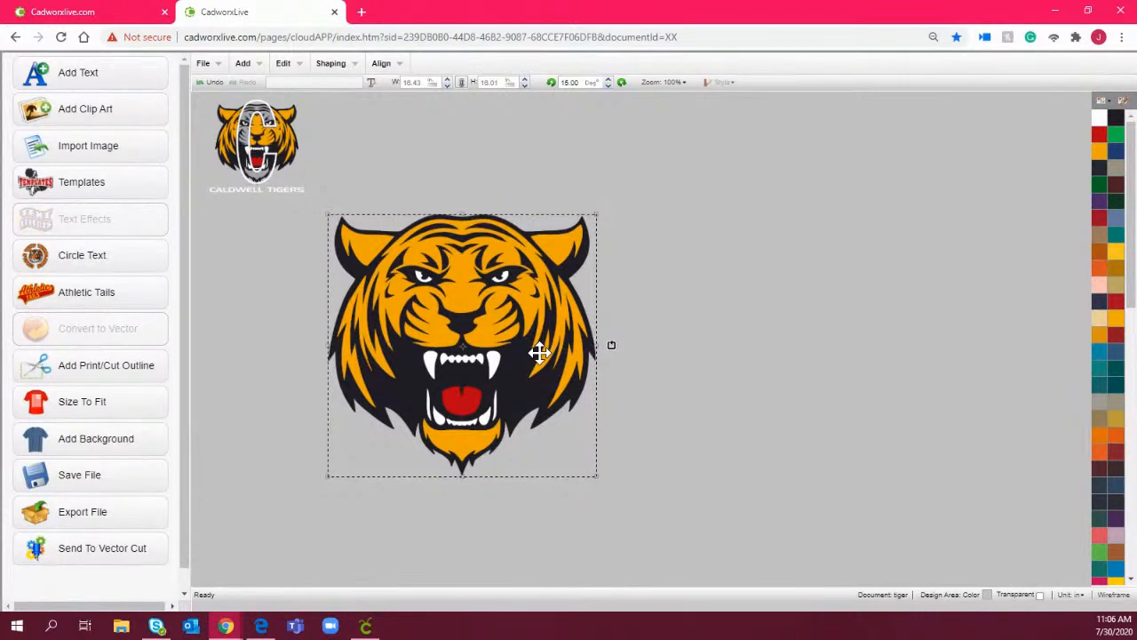
Place a copy of the tiger head to the right of the original and break the copy apart by colors
{"action": "key", "text": "ctrl+v"}
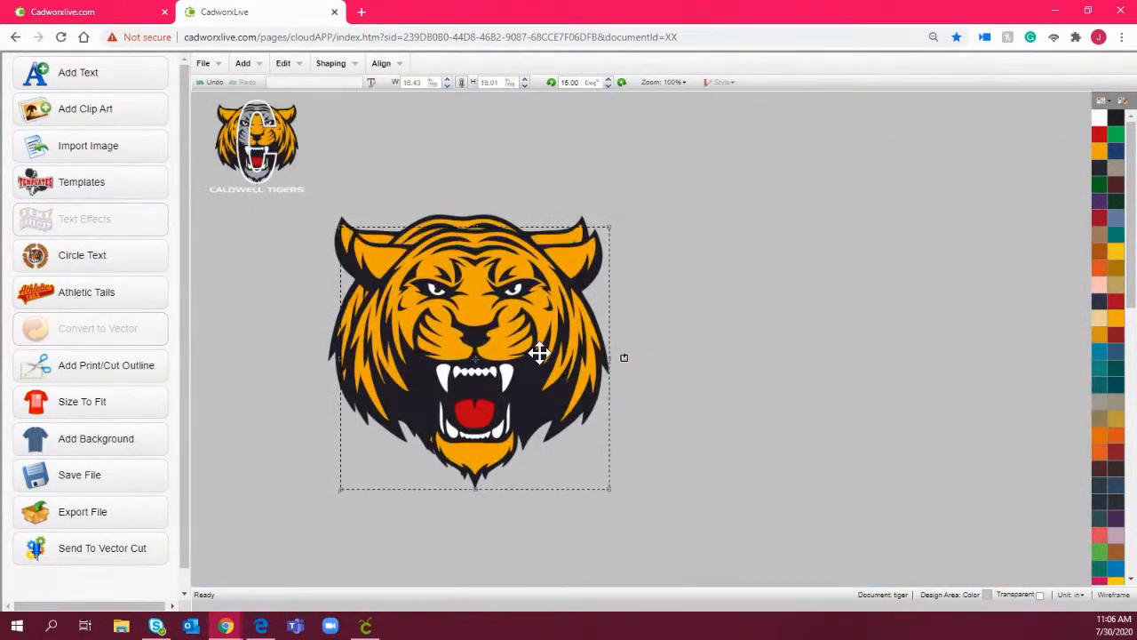
{"action": "left_click_drag", "start_coordinate": [503, 326], "coordinate": [901, 316]}
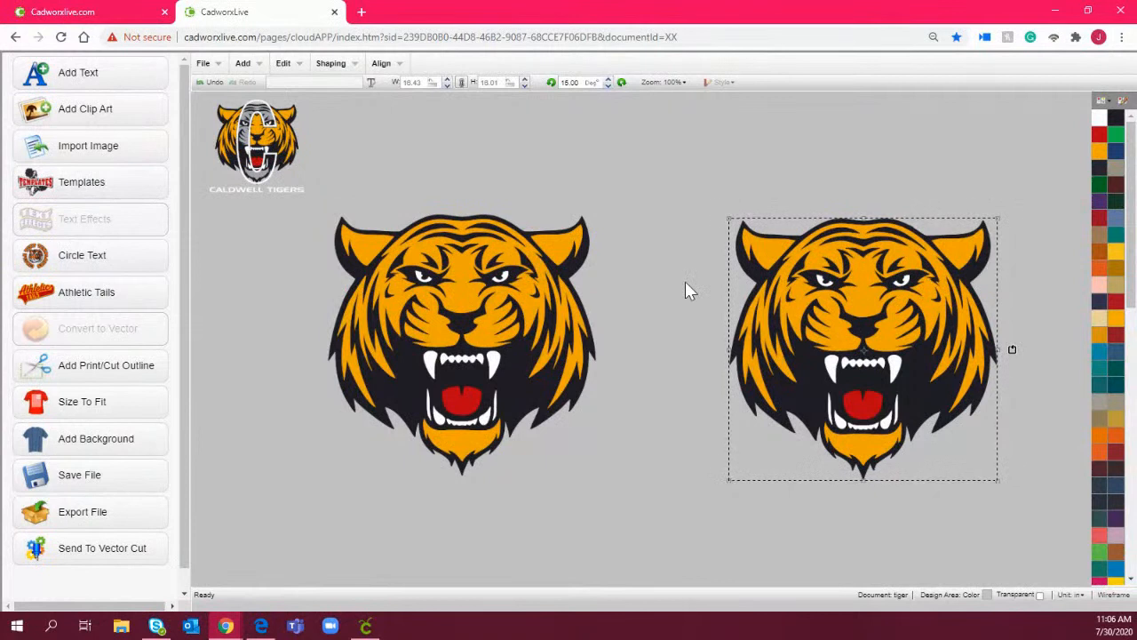
{"action": "left_click", "coordinate": [331, 63]}
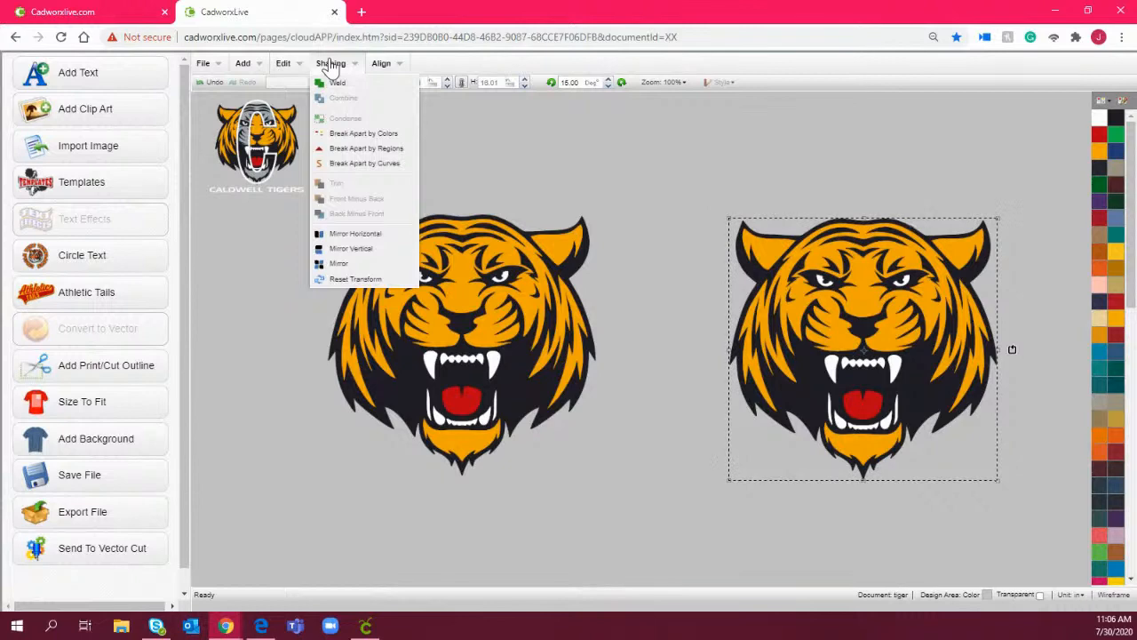
{"action": "left_click", "coordinate": [381, 138]}
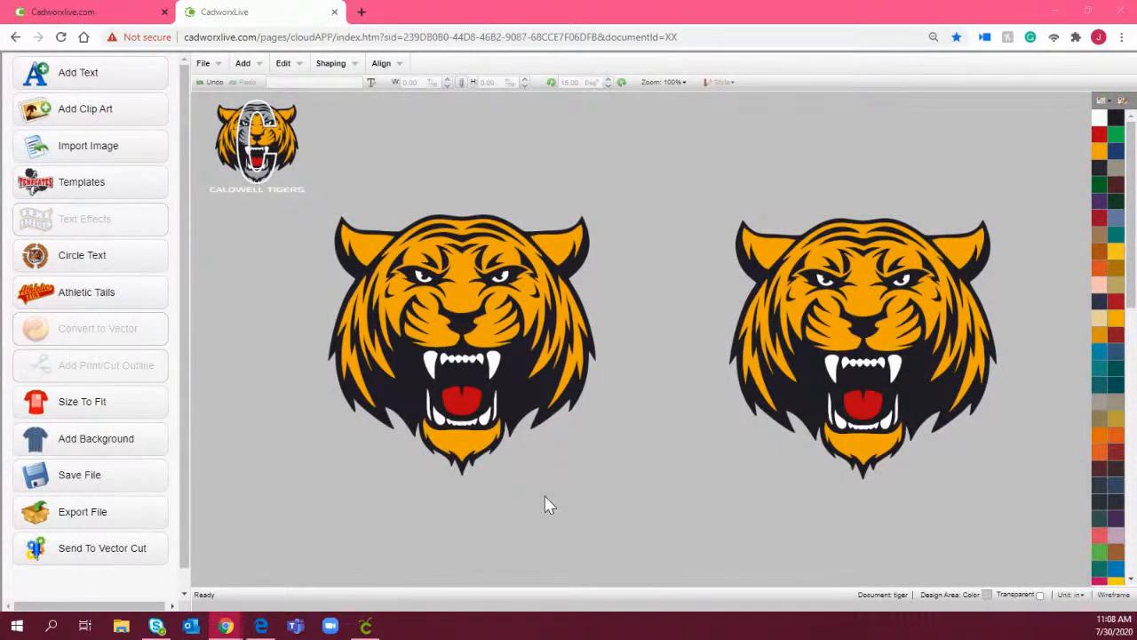
Recolor the orange areas of the copied tiger head gray
{"action": "left_click", "coordinate": [854, 304]}
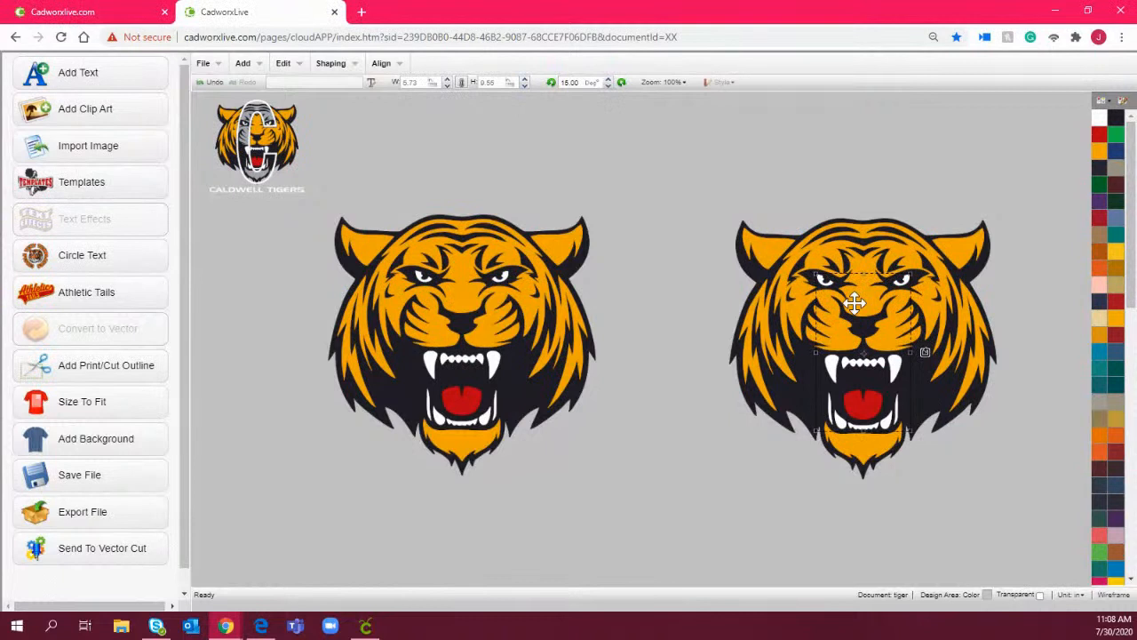
{"action": "left_click", "coordinate": [869, 232]}
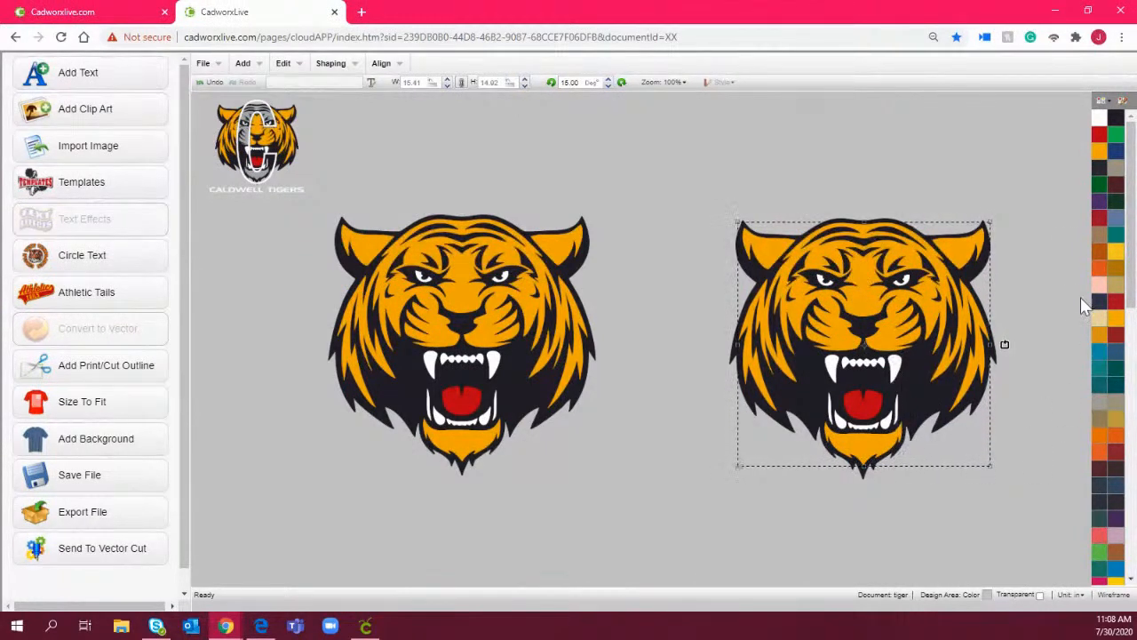
{"action": "scroll", "coordinate": [1106, 407], "scroll_direction": "down", "scroll_amount": 5}
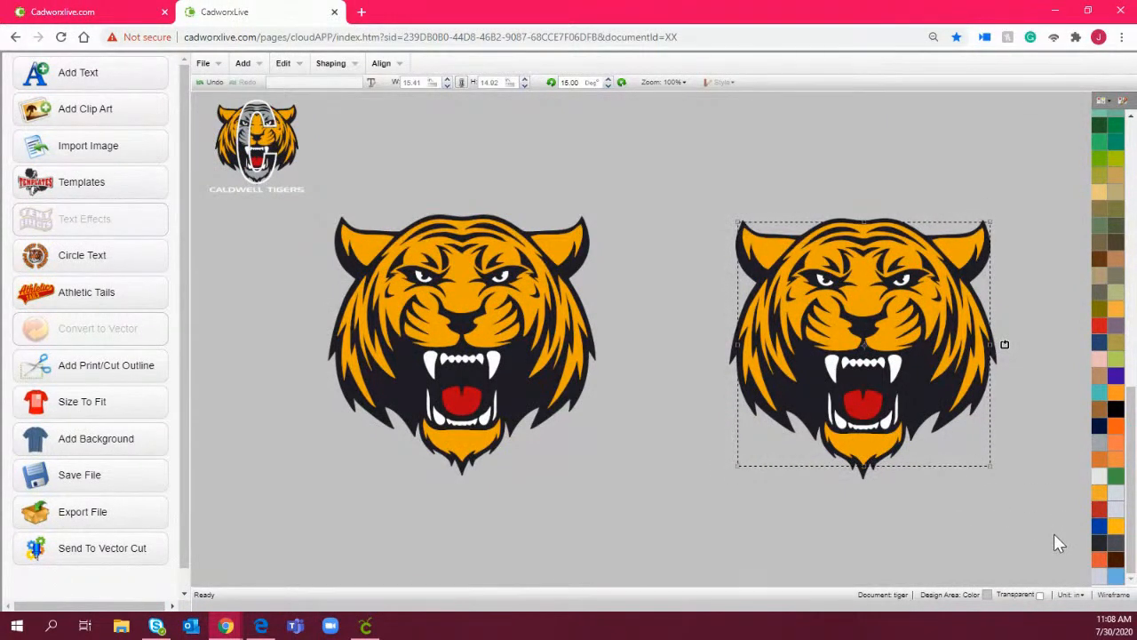
{"action": "left_click", "coordinate": [1099, 451]}
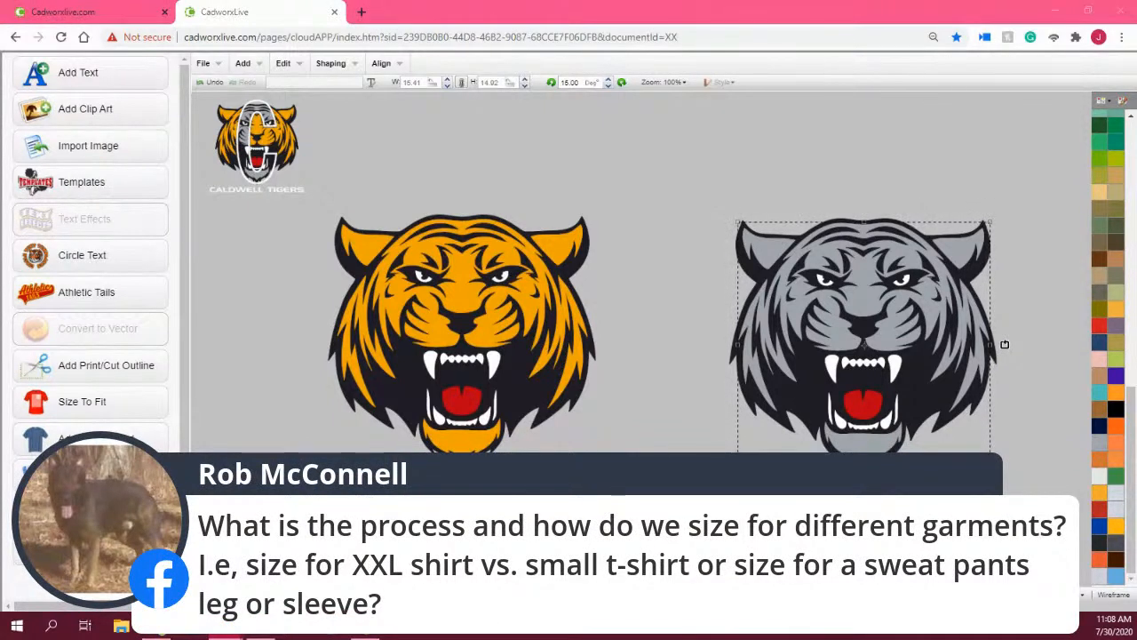
View the Size To Fit options and close them without adding a size
{"action": "left_click", "coordinate": [128, 416]}
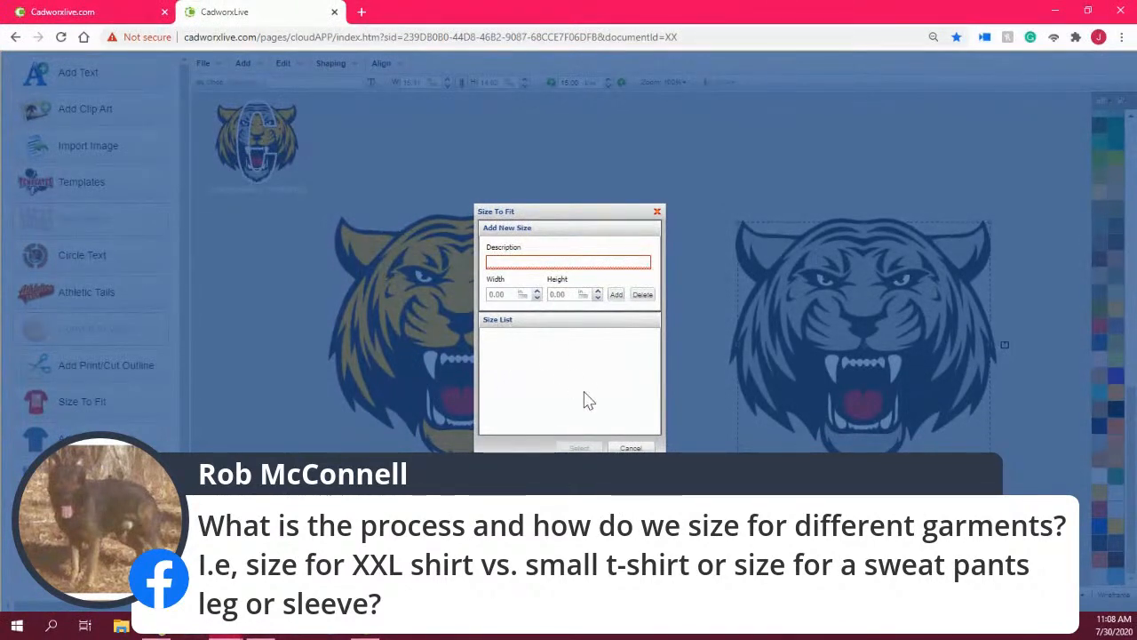
{"action": "left_click", "coordinate": [640, 448]}
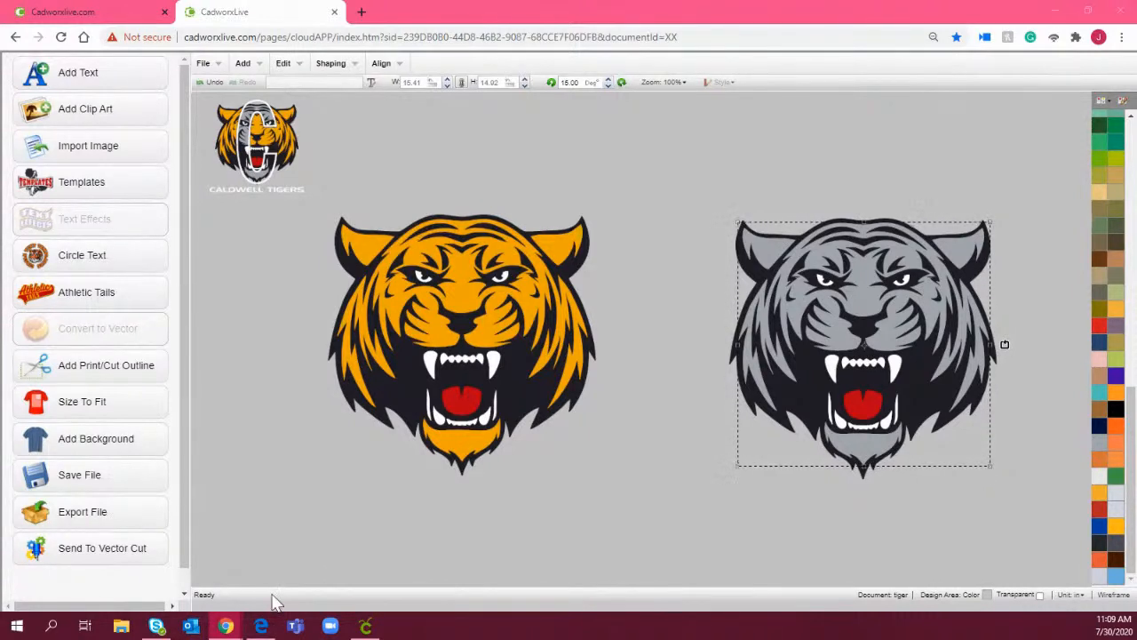
Condense all the pieces of the gray tiger head into one object
{"action": "left_click_drag", "start_coordinate": [1041, 533], "coordinate": [695, 183]}
{"action": "left_click", "coordinate": [335, 63]}
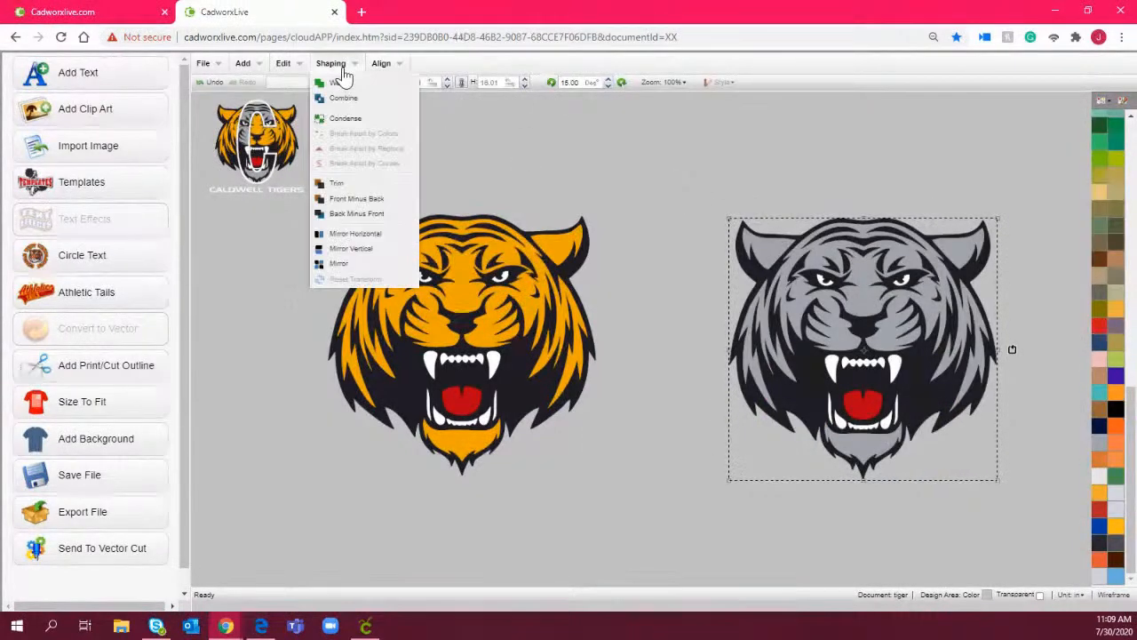
{"action": "left_click", "coordinate": [360, 120]}
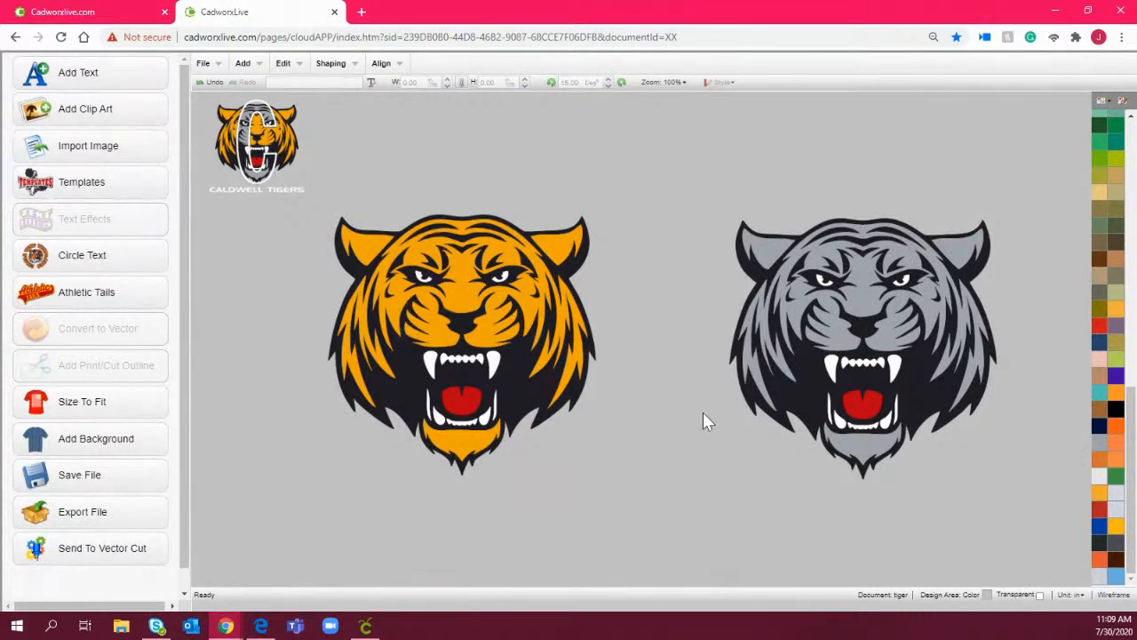
Move the gray tiger head to the upper-right corner of the canvas and shift the orange one slightly right, keeping its size
{"action": "left_click", "coordinate": [464, 334]}
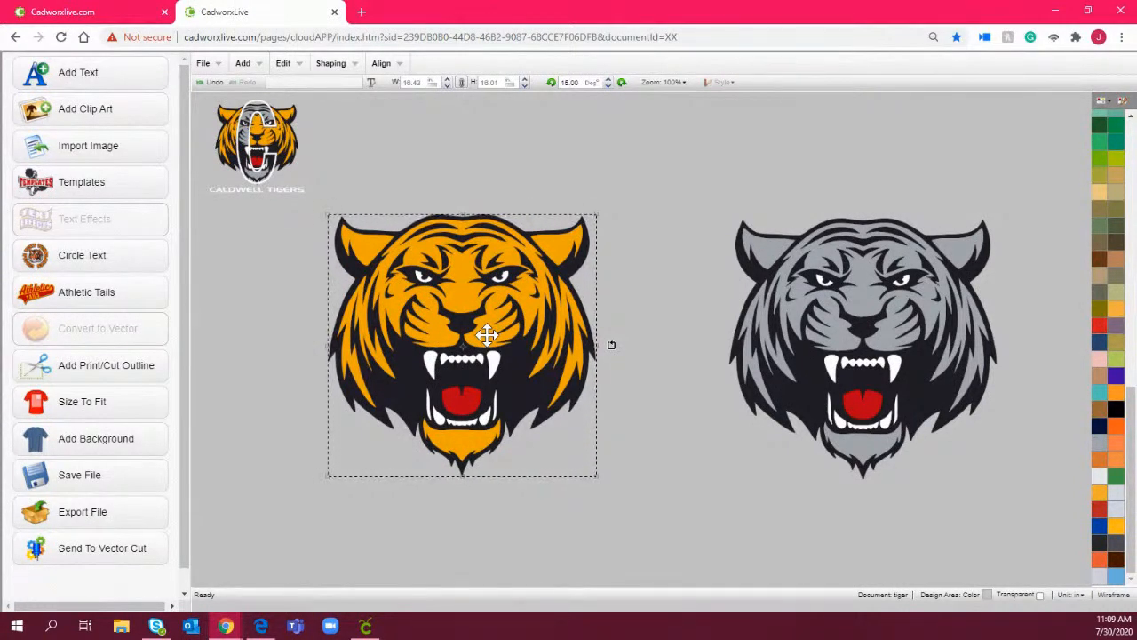
{"action": "left_click", "coordinate": [899, 279]}
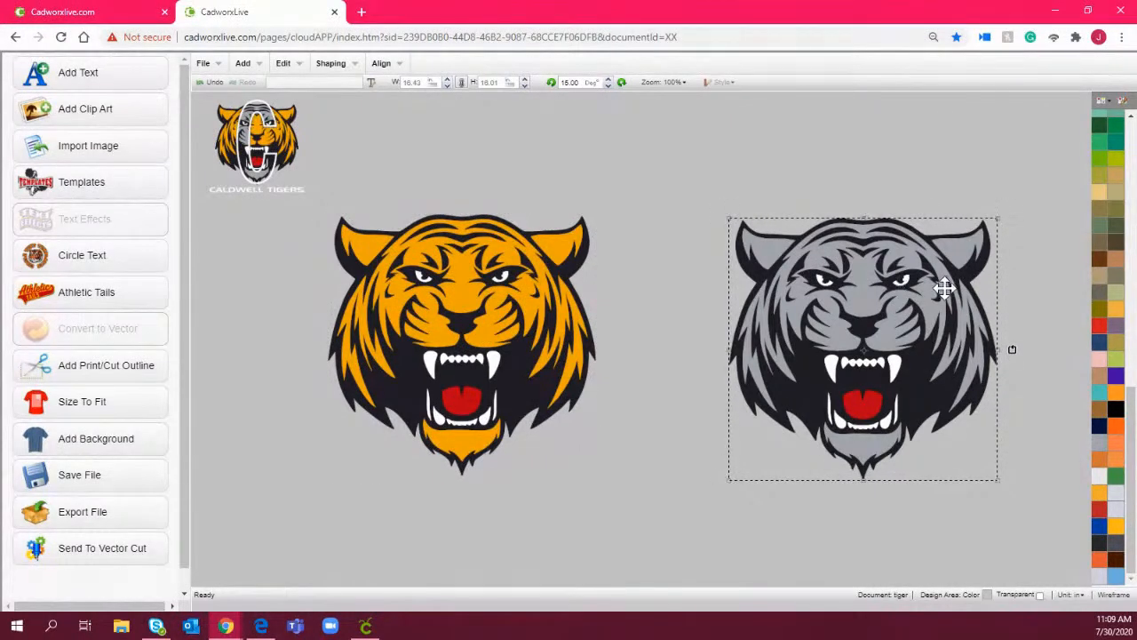
{"action": "left_click_drag", "start_coordinate": [900, 305], "coordinate": [974, 196]}
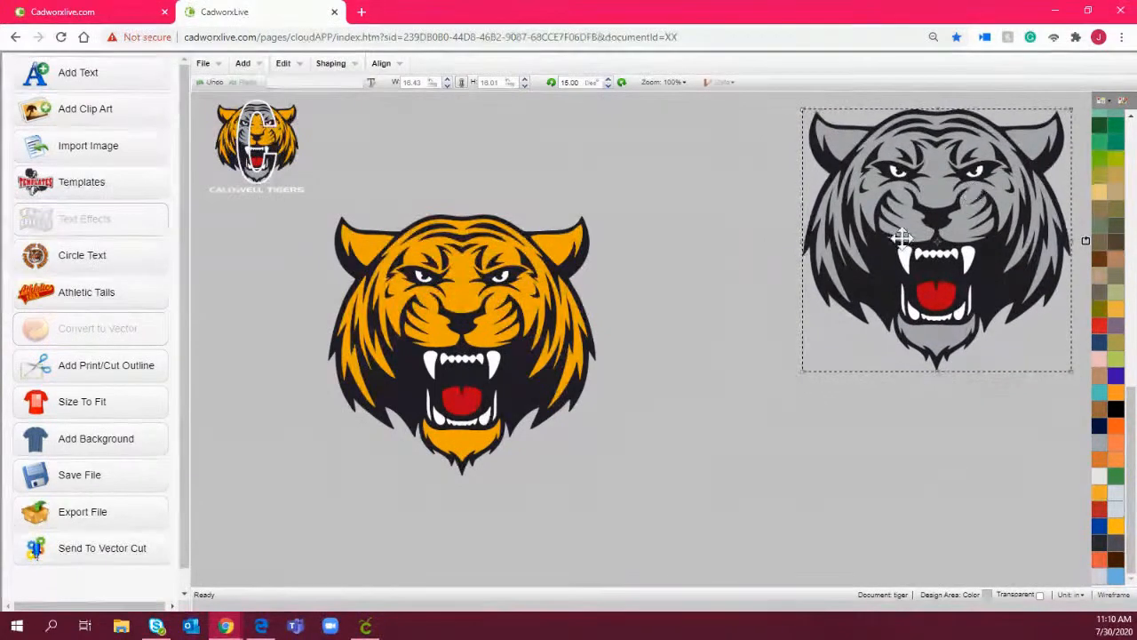
{"action": "left_click_drag", "start_coordinate": [454, 308], "coordinate": [526, 324]}
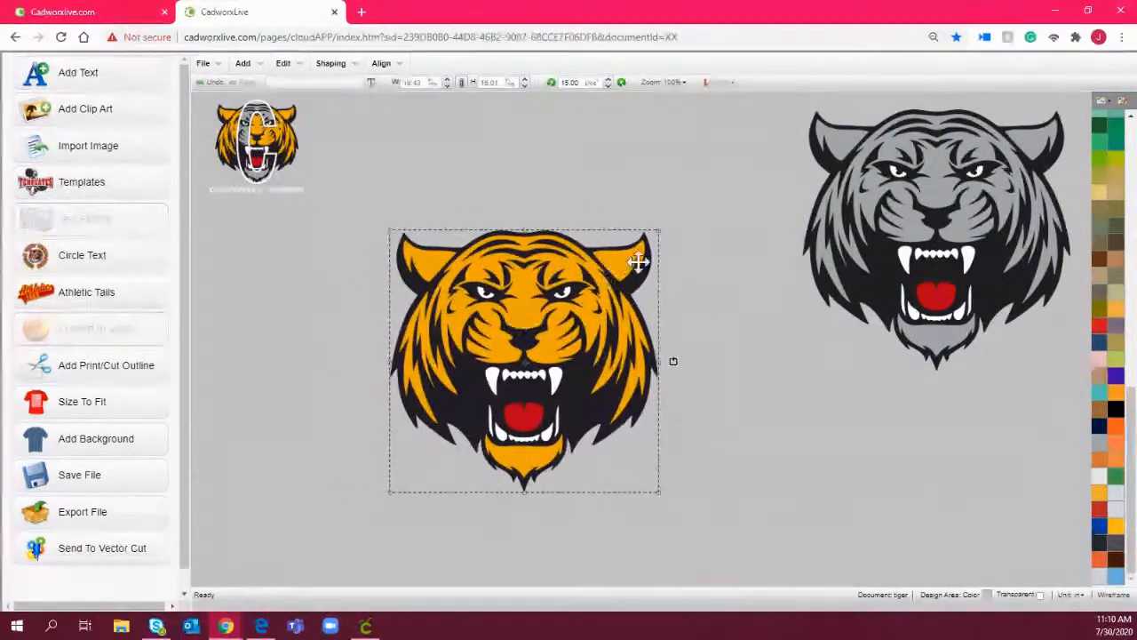
{"action": "left_click_drag", "start_coordinate": [654, 228], "coordinate": [662, 226]}
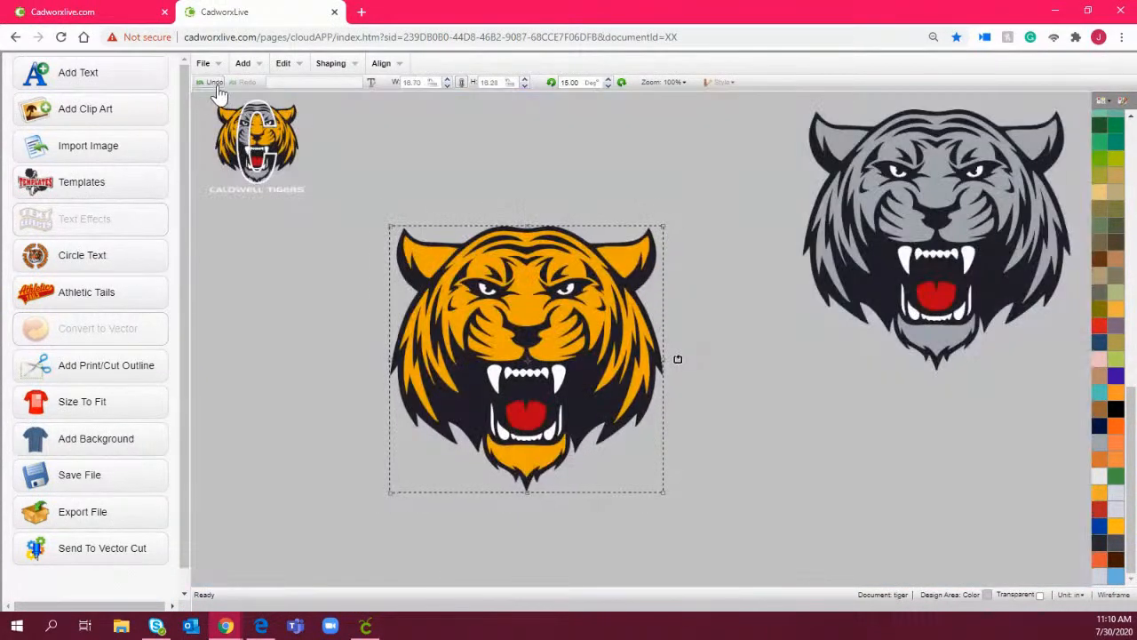
{"action": "left_click", "coordinate": [214, 82]}
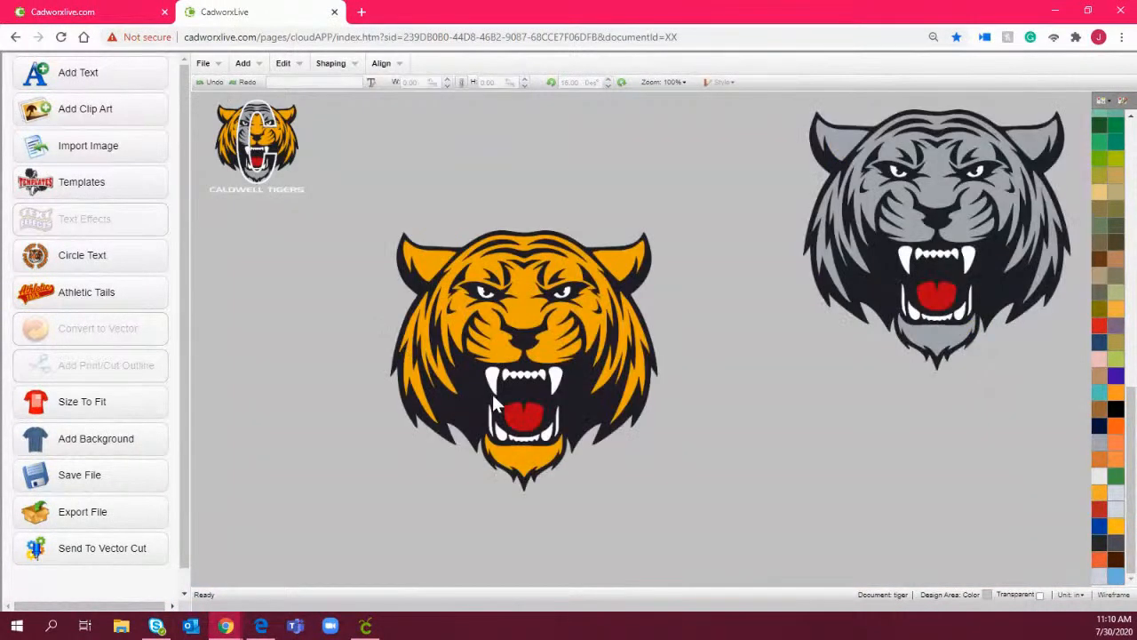
{"action": "left_click", "coordinate": [454, 411]}
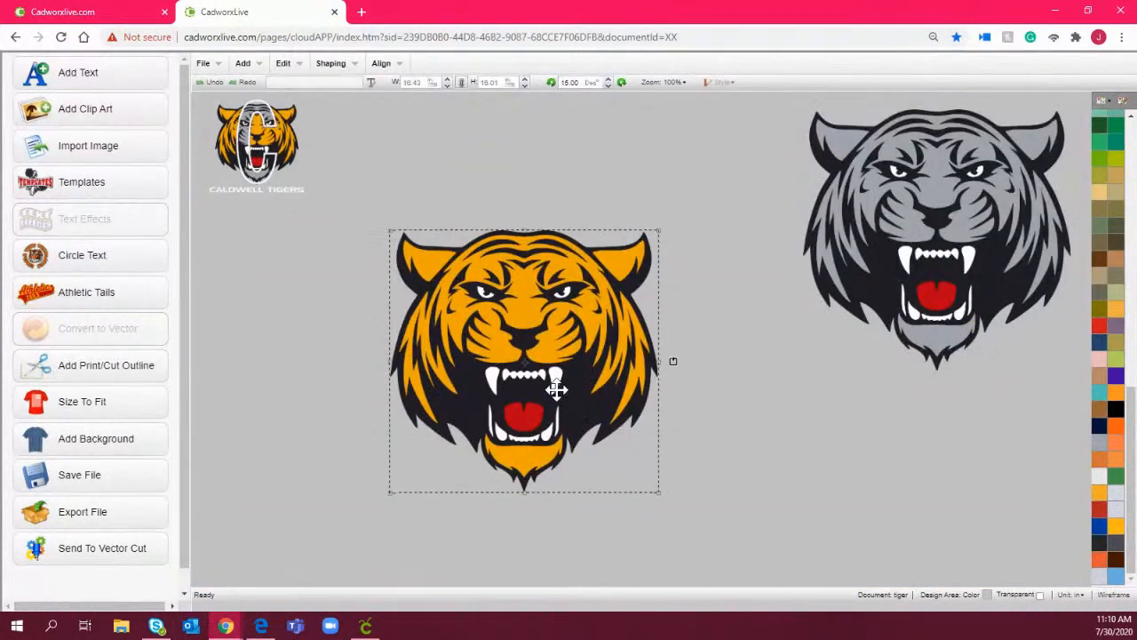
Add the letter C in the _vxAth4 font, about 12 in tall, overlapping the lower-left side of the orange tiger head
{"action": "left_click", "coordinate": [102, 82]}
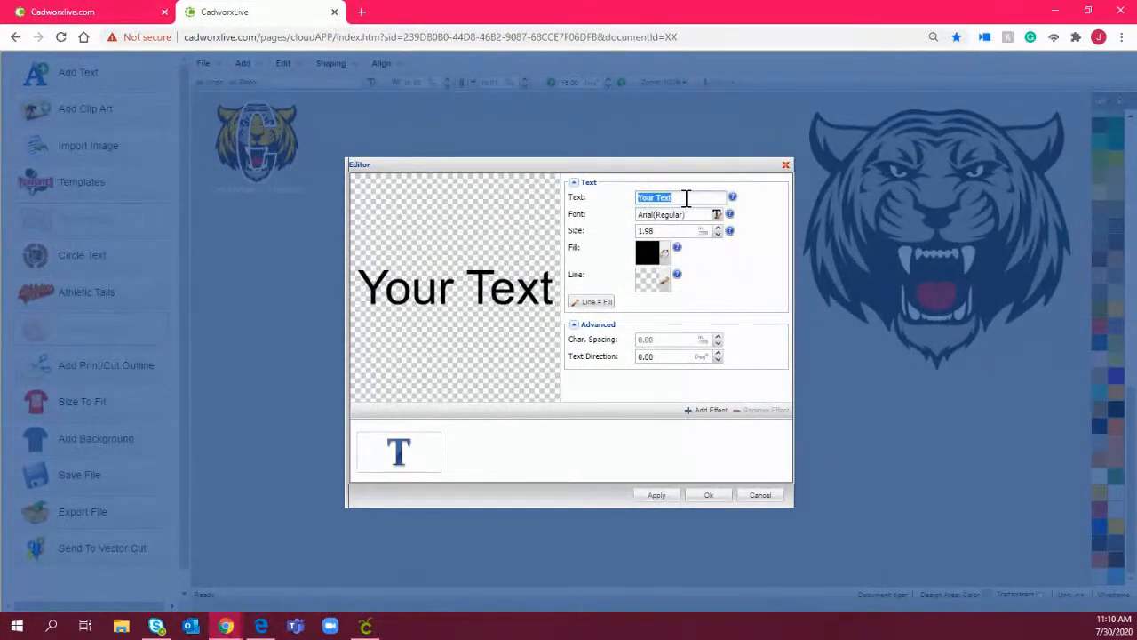
{"action": "type", "text": "C"}
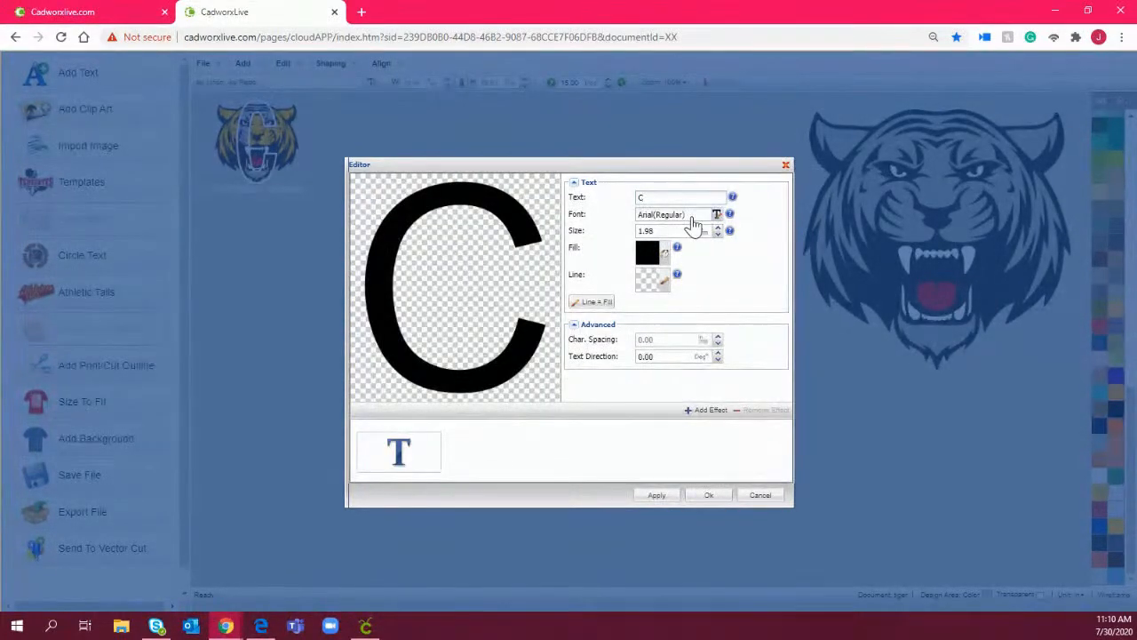
{"action": "left_click", "coordinate": [693, 222]}
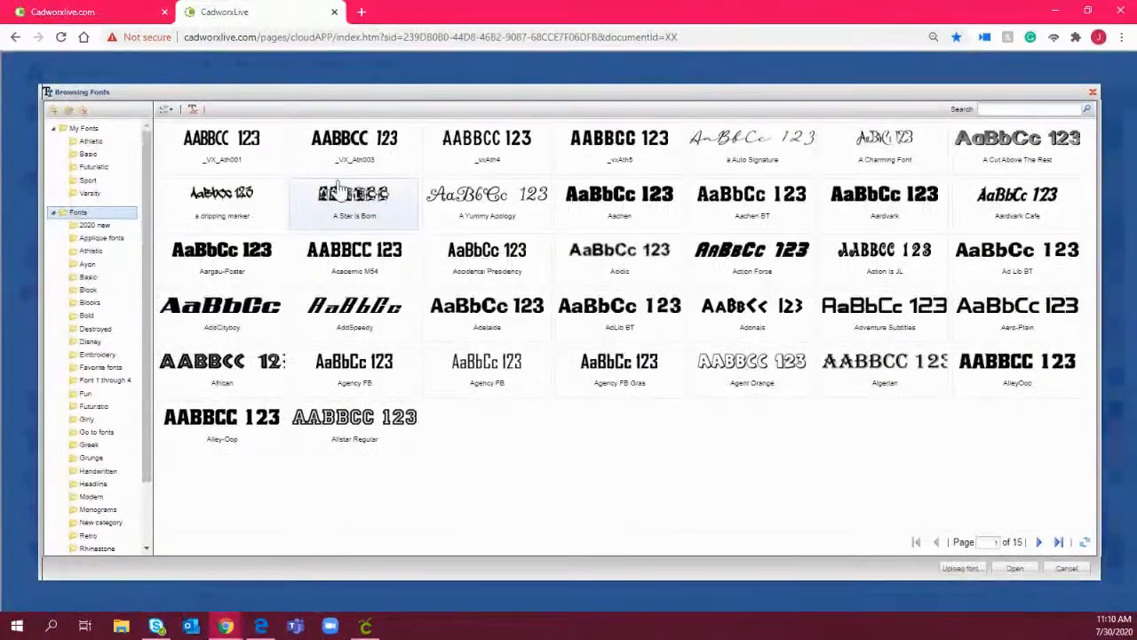
{"action": "double_click", "coordinate": [510, 172]}
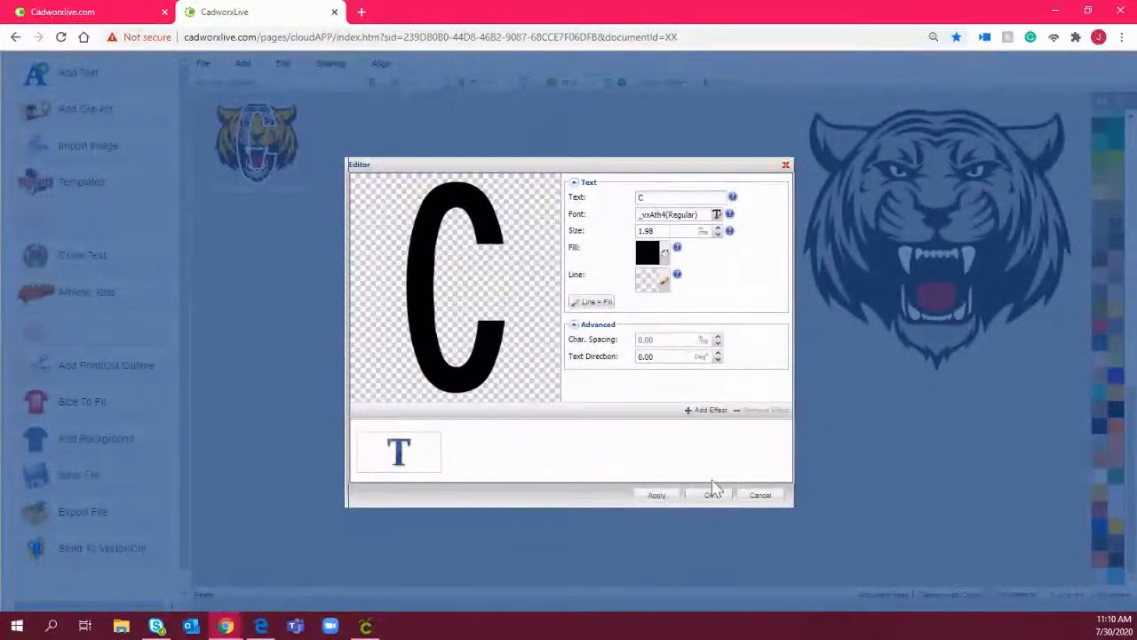
{"action": "left_click", "coordinate": [711, 496]}
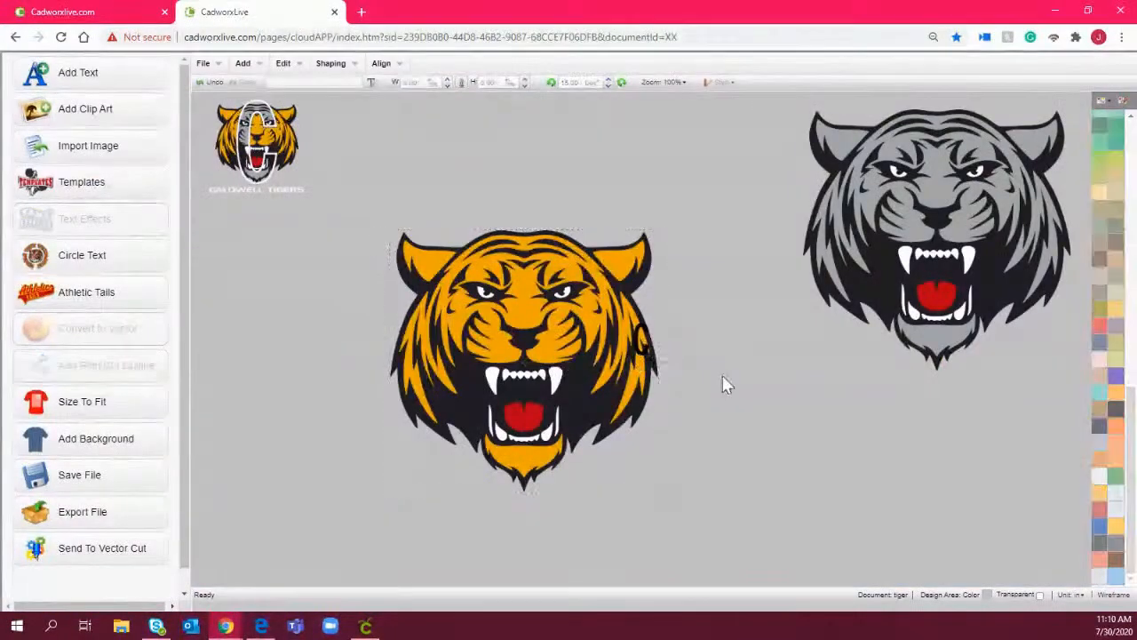
{"action": "left_click", "coordinate": [642, 338]}
{"action": "left_click_drag", "start_coordinate": [669, 328], "coordinate": [404, 415]}
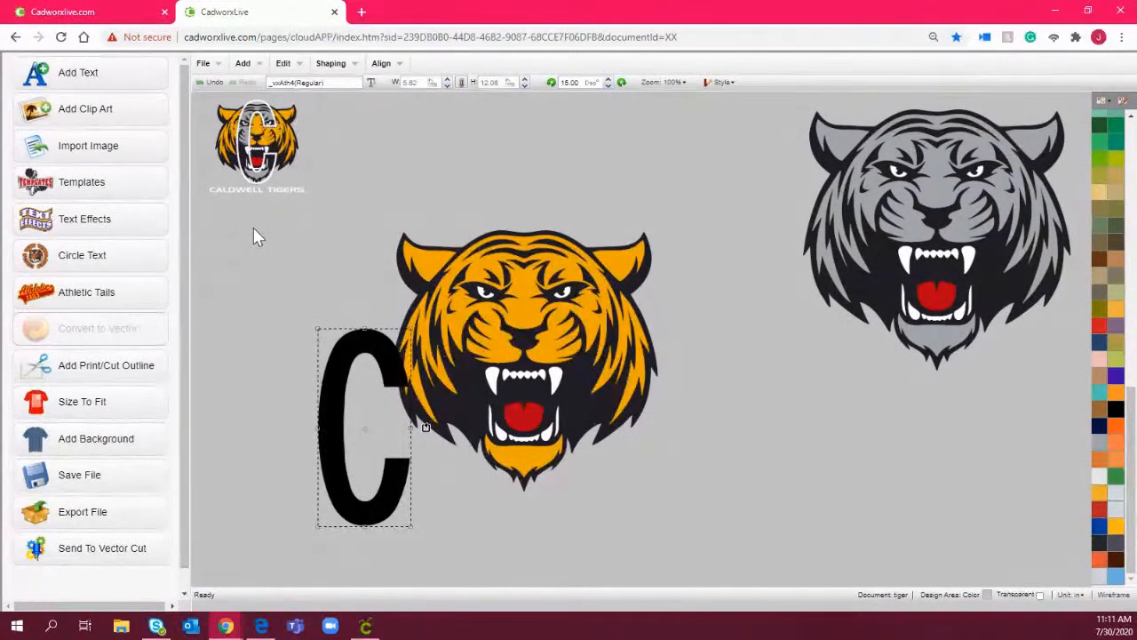
Move the letter C clear of the orange tiger head and apply the Combined Contour effect with an offset of 0.04
{"action": "left_click_drag", "start_coordinate": [350, 355], "coordinate": [326, 317]}
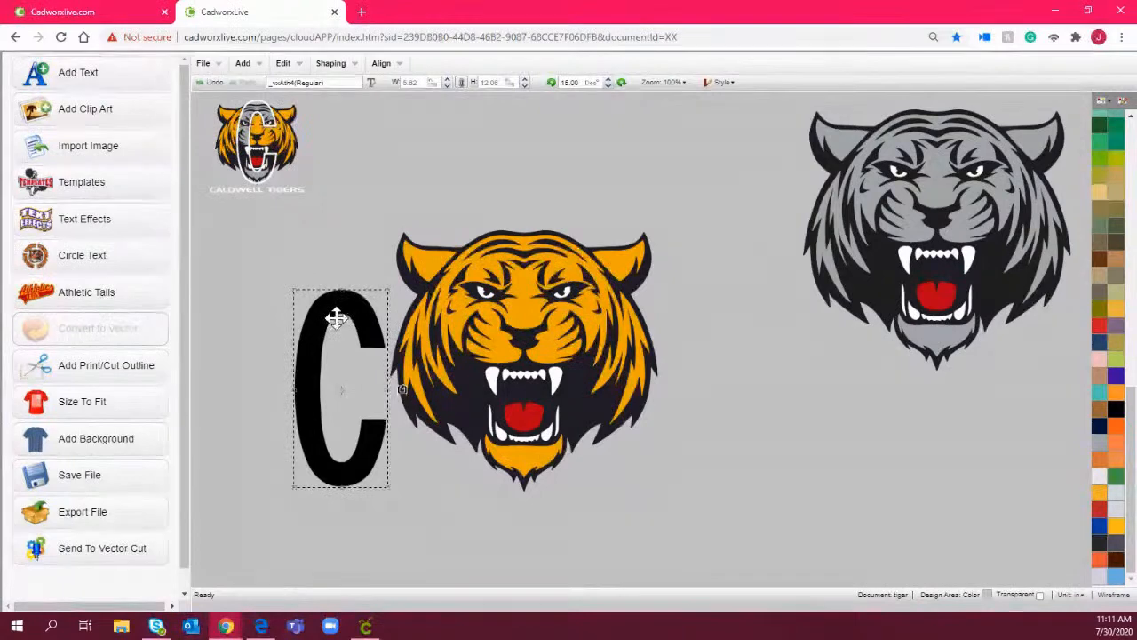
{"action": "double_click", "coordinate": [331, 318]}
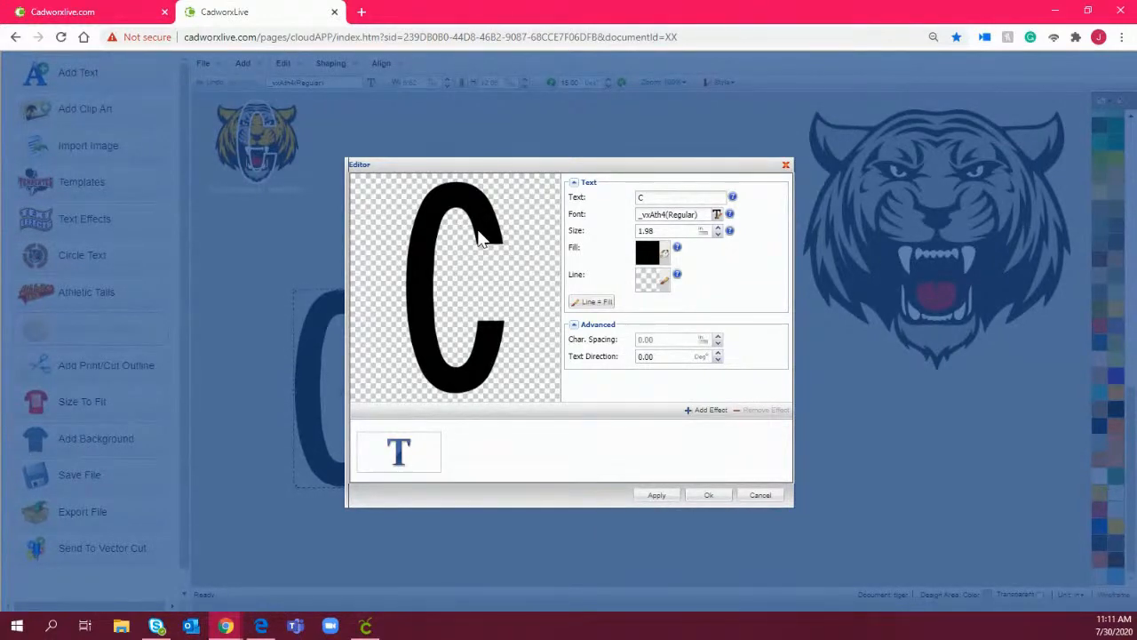
{"action": "left_click", "coordinate": [712, 412]}
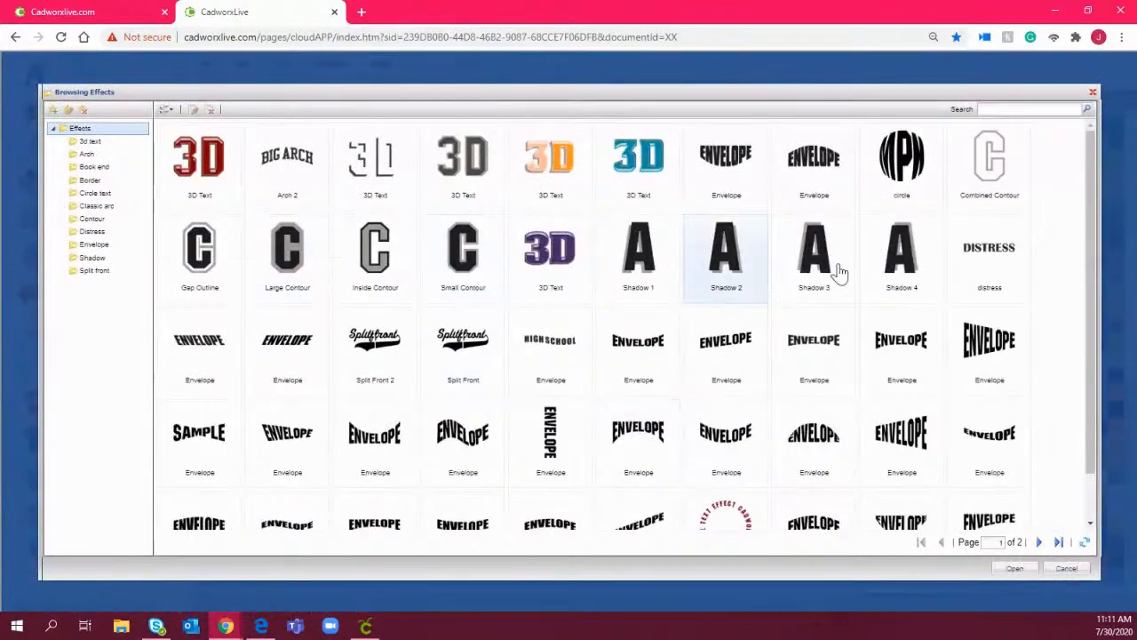
{"action": "double_click", "coordinate": [1000, 172]}
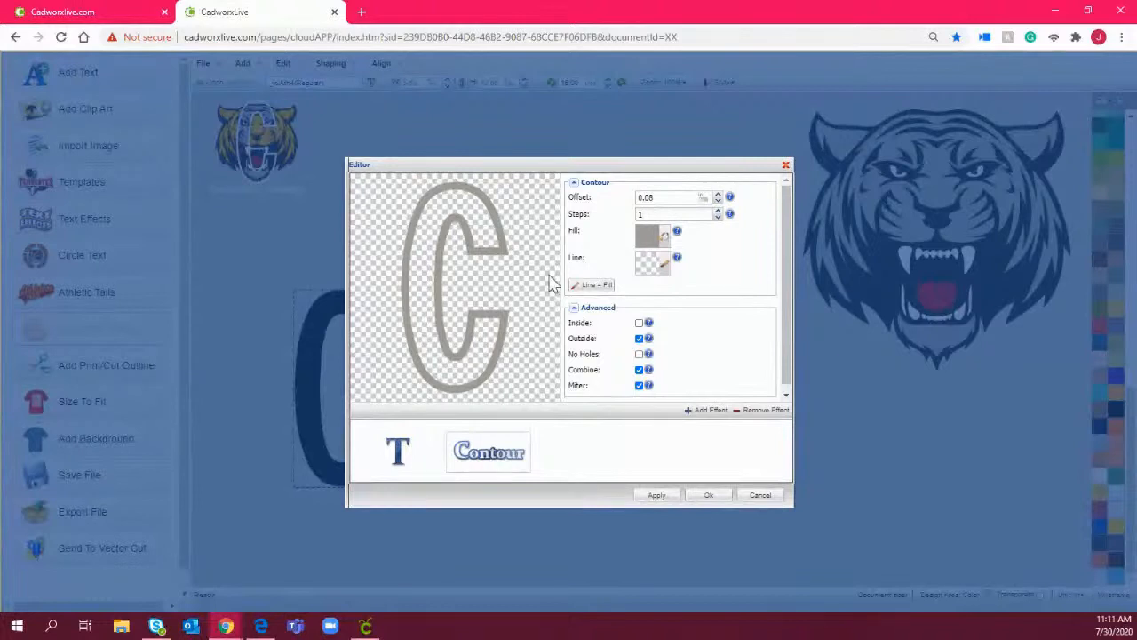
{"action": "left_click", "coordinate": [719, 201]}
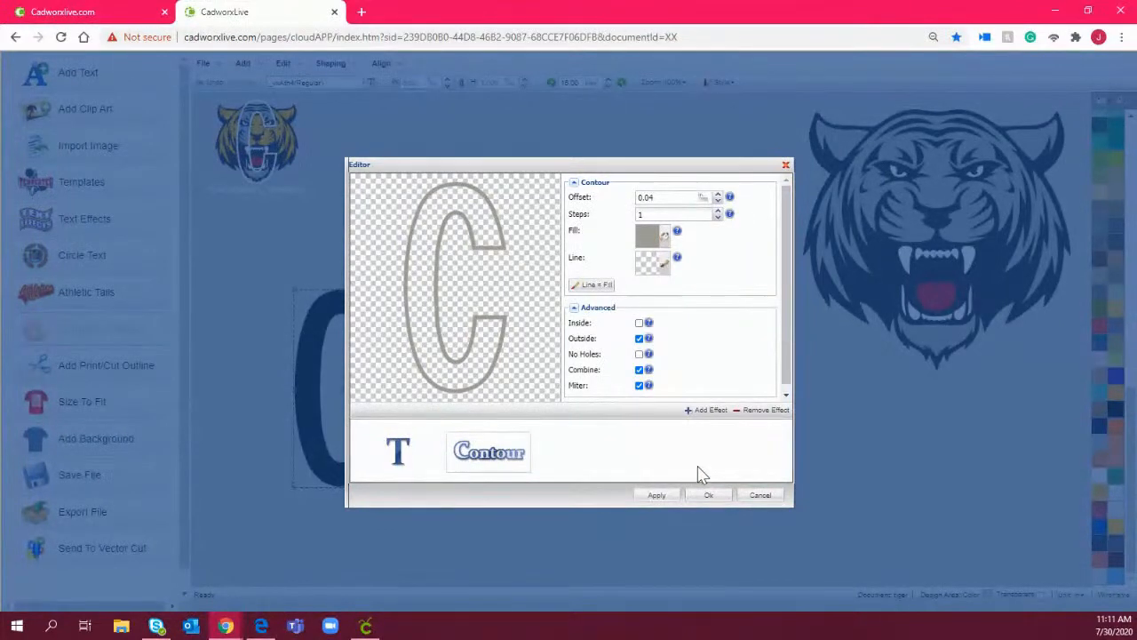
{"action": "left_click", "coordinate": [711, 496]}
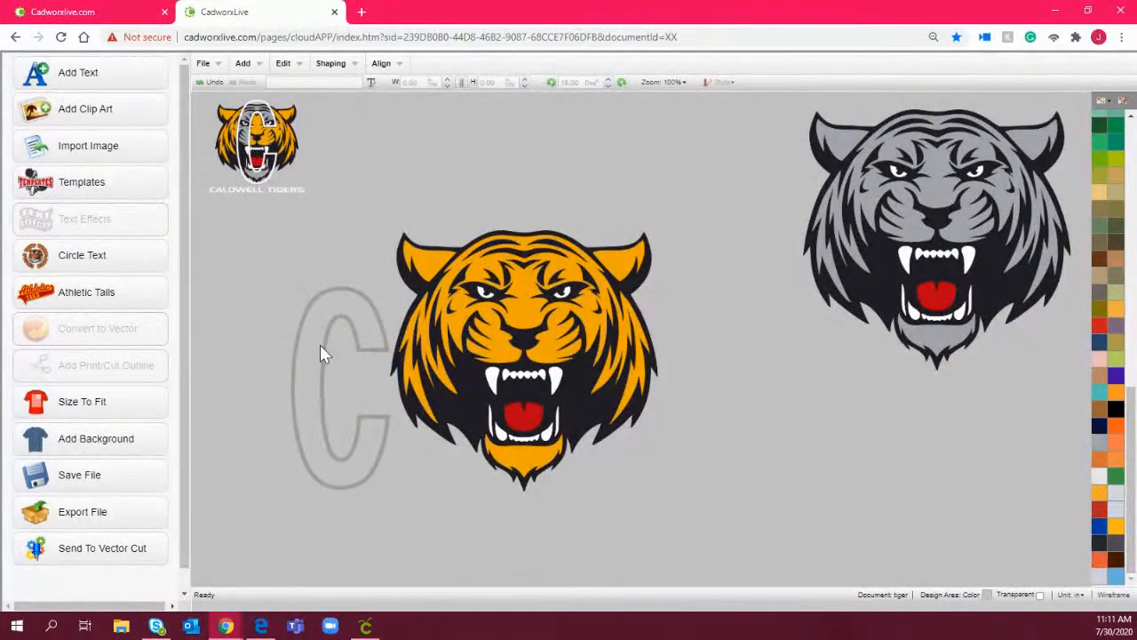
Place the outlined C over the middle of the orange tiger head and stretch it to about 7.41 by 16.45 in
{"action": "left_click_drag", "start_coordinate": [321, 354], "coordinate": [495, 307]}
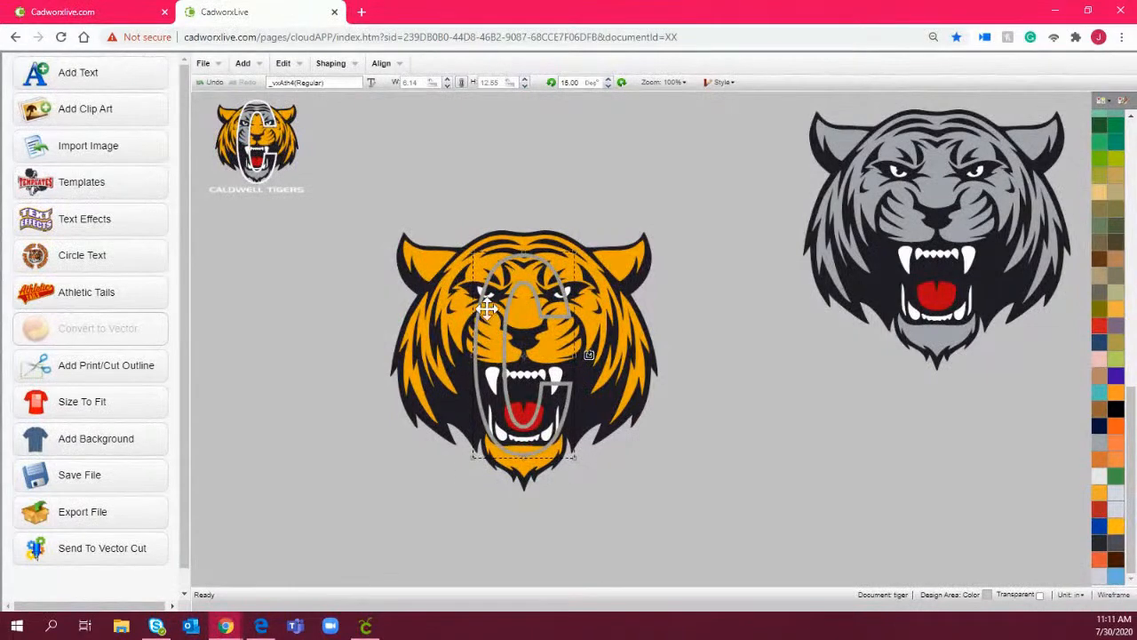
{"action": "left_click_drag", "start_coordinate": [472, 356], "coordinate": [459, 356]}
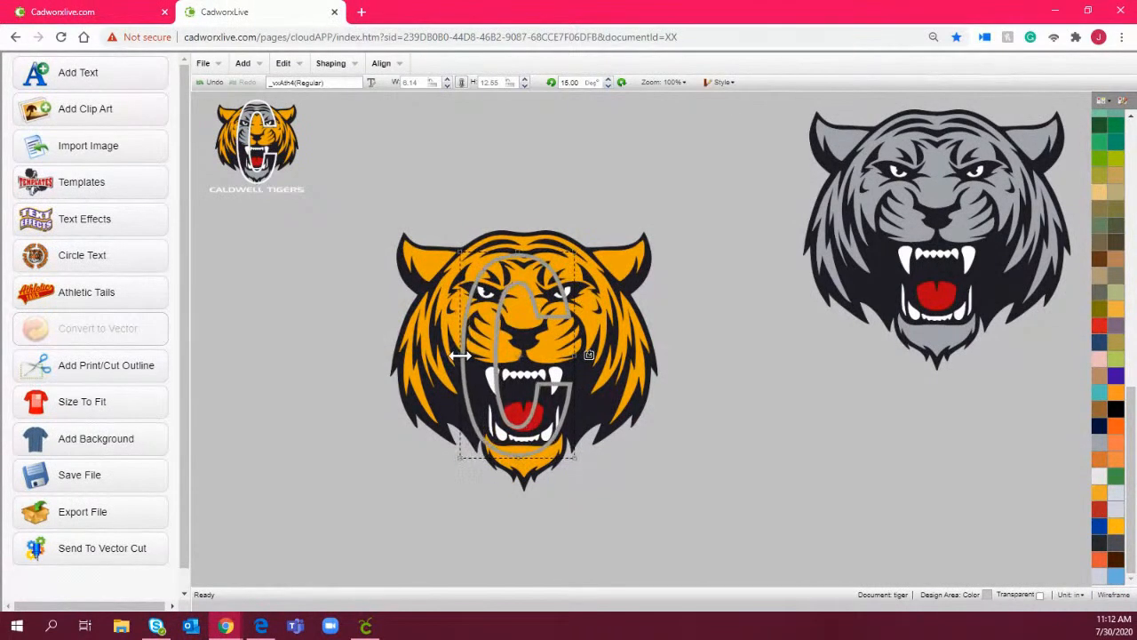
{"action": "left_click_drag", "start_coordinate": [520, 251], "coordinate": [521, 217]}
{"action": "left_click_drag", "start_coordinate": [518, 457], "coordinate": [522, 487]}
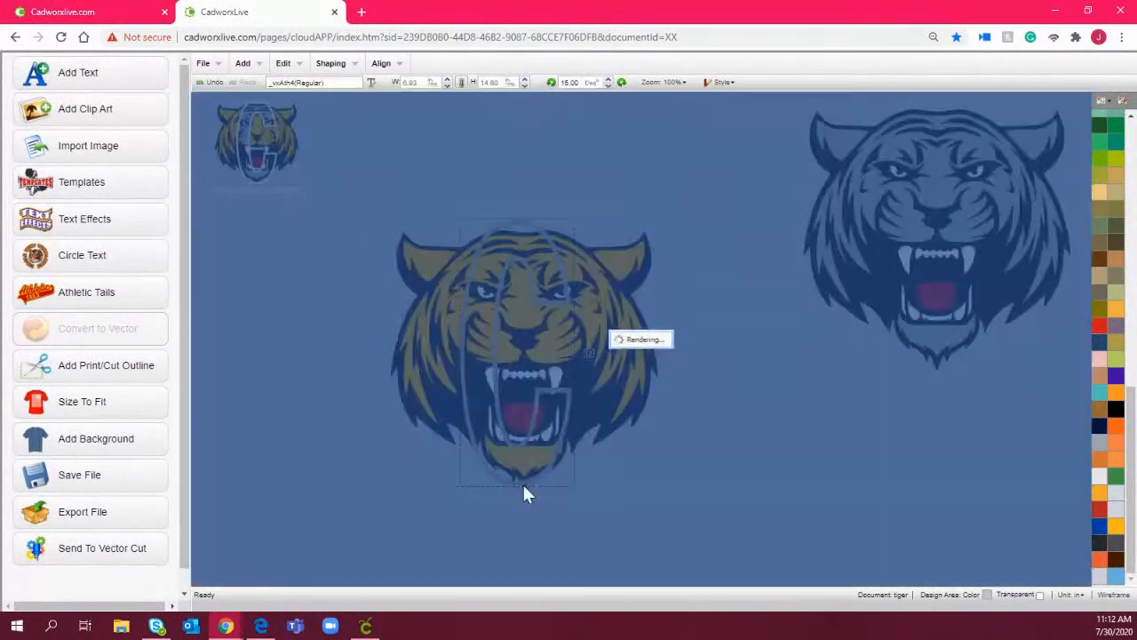
{"action": "left_click_drag", "start_coordinate": [528, 446], "coordinate": [533, 447]}
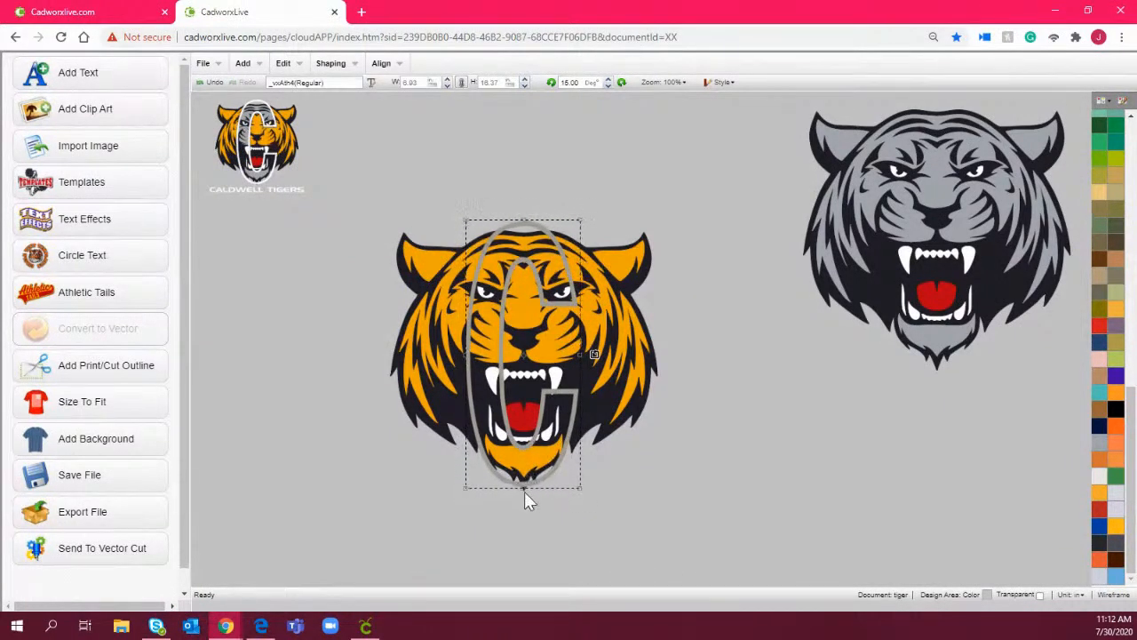
{"action": "left_click_drag", "start_coordinate": [524, 489], "coordinate": [524, 490]}
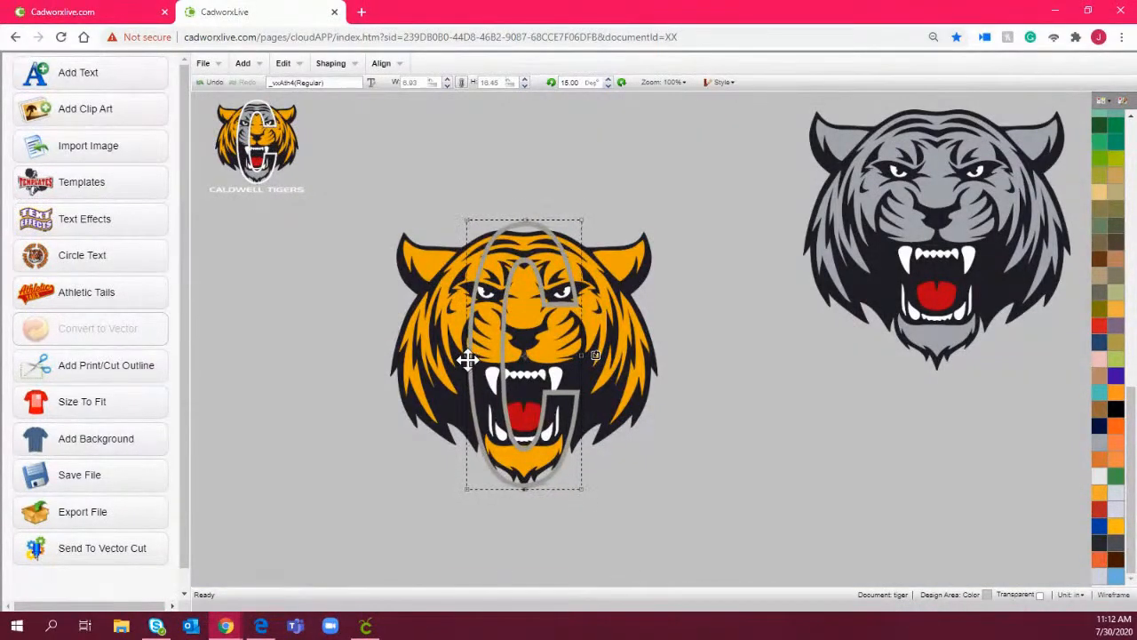
{"action": "left_click_drag", "start_coordinate": [468, 357], "coordinate": [461, 360]}
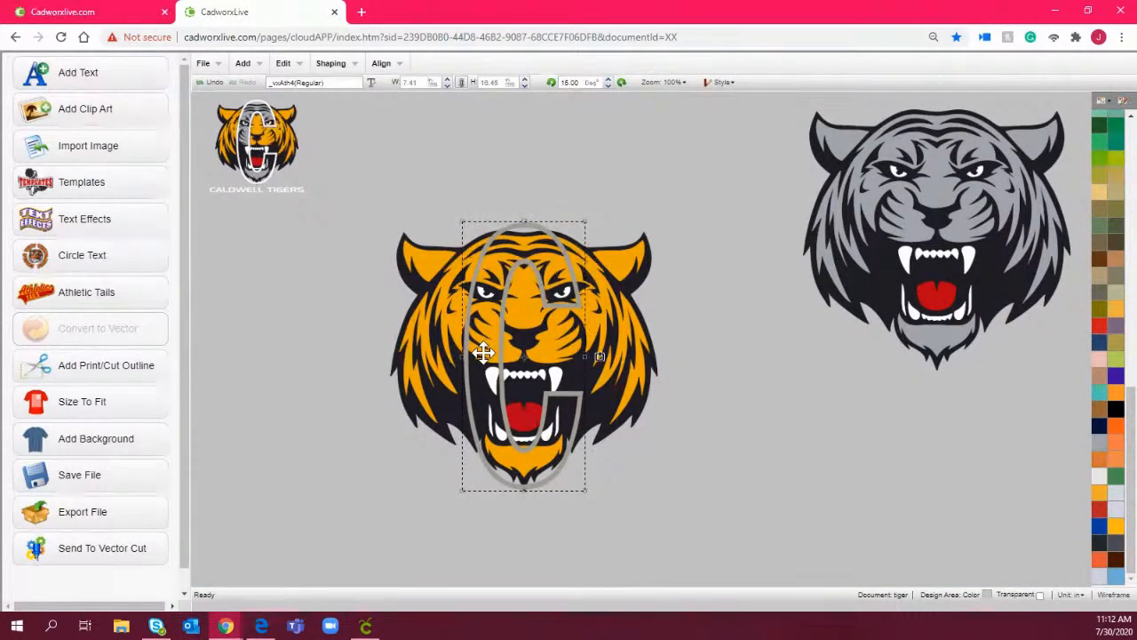
Align the outlined C centrally with the orange tiger head
{"action": "left_click", "coordinate": [688, 485]}
{"action": "left_click_drag", "start_coordinate": [748, 528], "coordinate": [341, 205]}
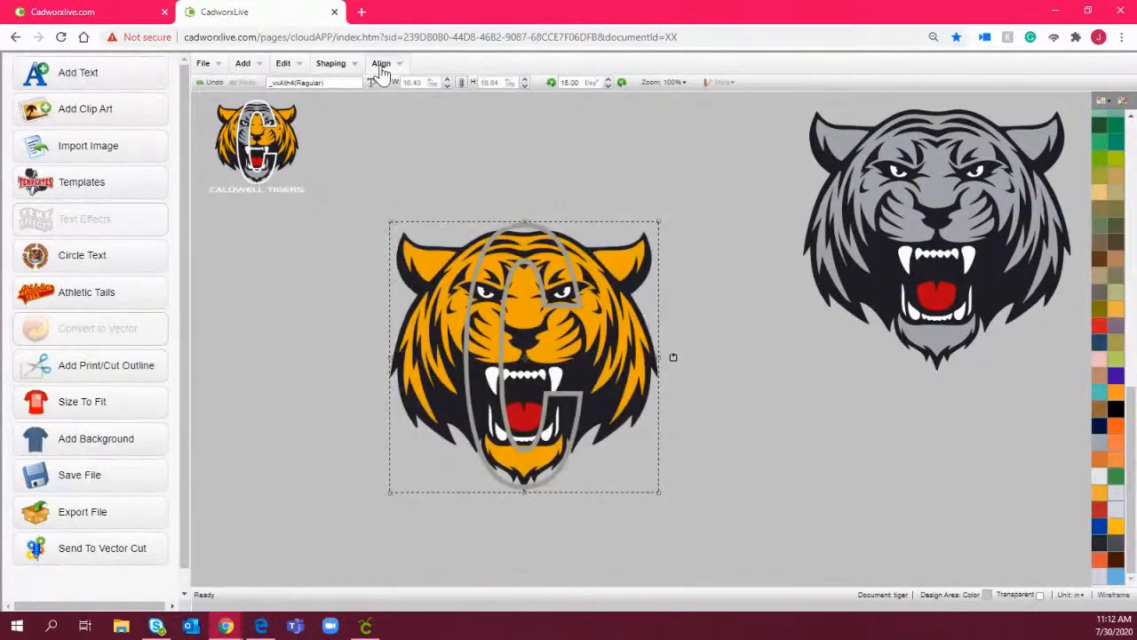
{"action": "left_click", "coordinate": [380, 64]}
{"action": "left_click", "coordinate": [395, 98]}
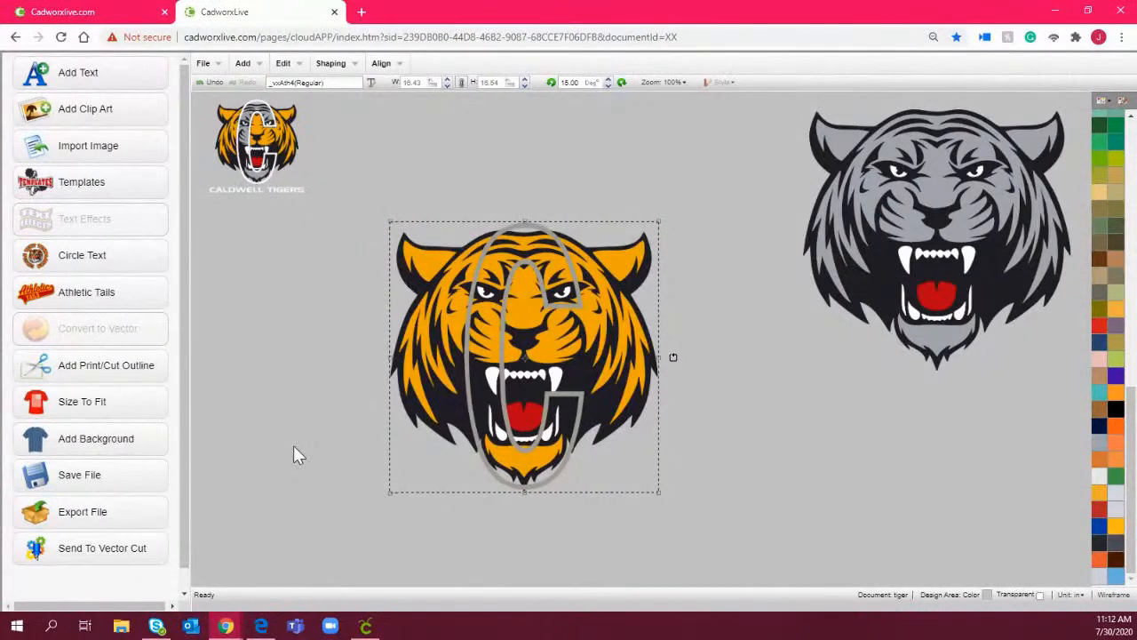
{"action": "left_click", "coordinate": [373, 556]}
Duplicate the outlined C and place the copy just right of the orange tiger head
{"action": "left_click", "coordinate": [516, 256]}
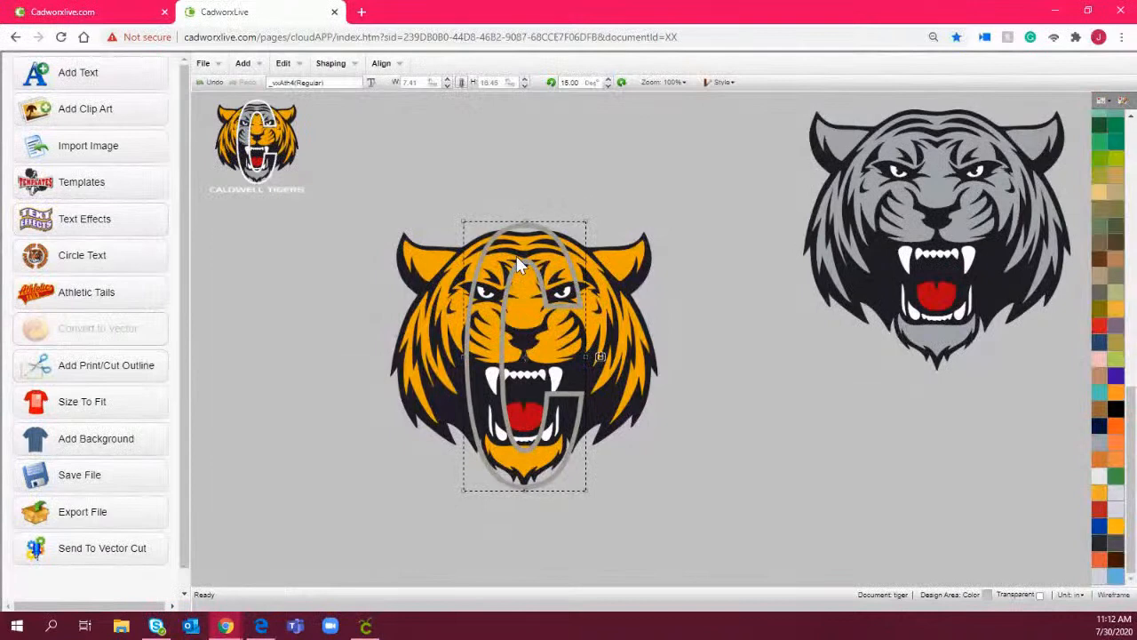
{"action": "key", "text": "ctrl+c"}
{"action": "key", "text": "ctrl+v"}
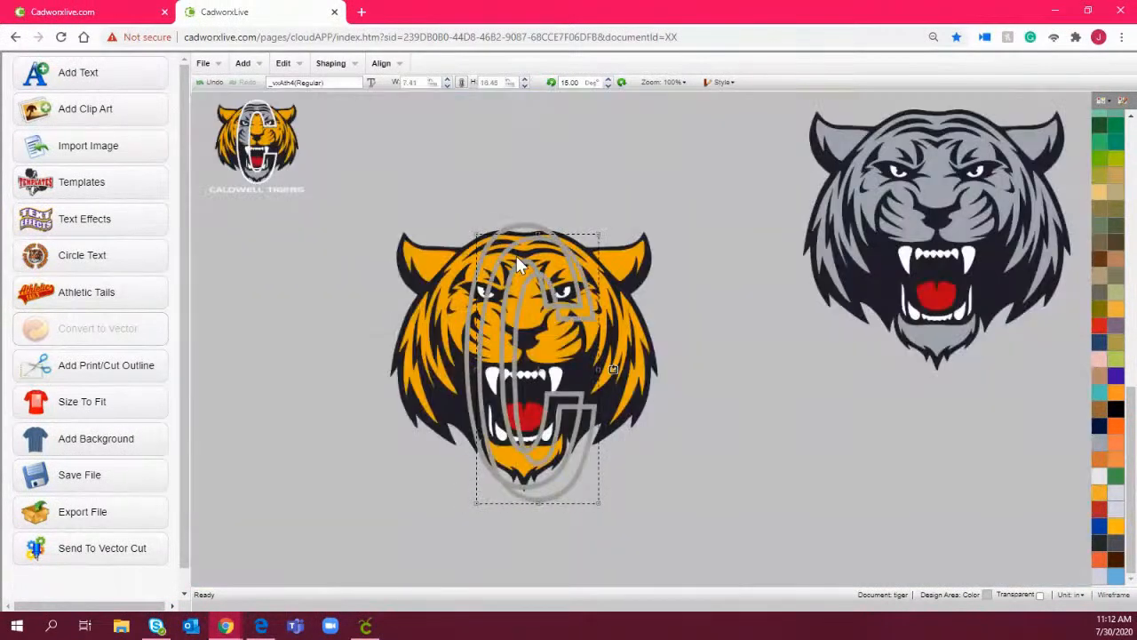
{"action": "left_click_drag", "start_coordinate": [516, 256], "coordinate": [696, 271]}
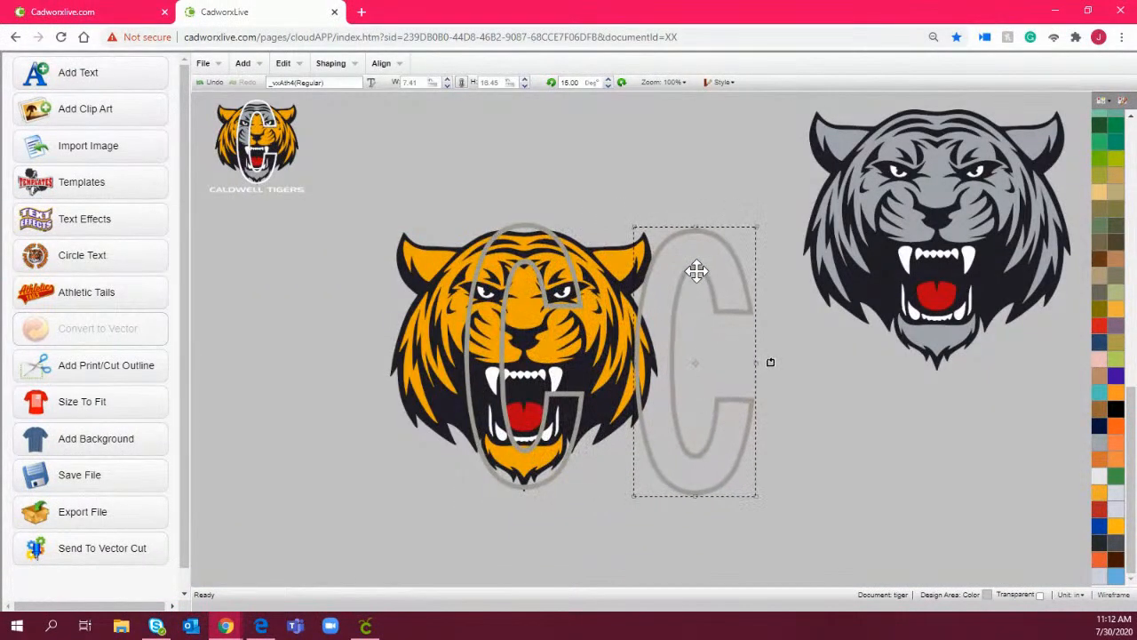
Remove the Contour effect from the C on the orange tiger head and move the outlined copy onto that letter
{"action": "double_click", "coordinate": [544, 271]}
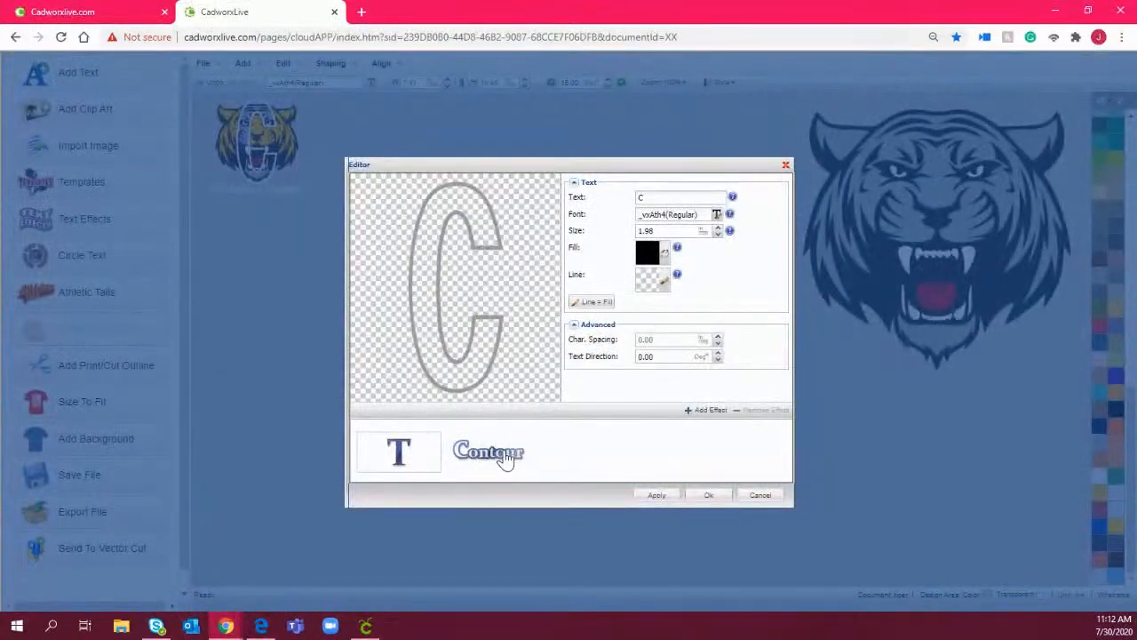
{"action": "left_click", "coordinate": [502, 453]}
{"action": "left_click", "coordinate": [752, 411]}
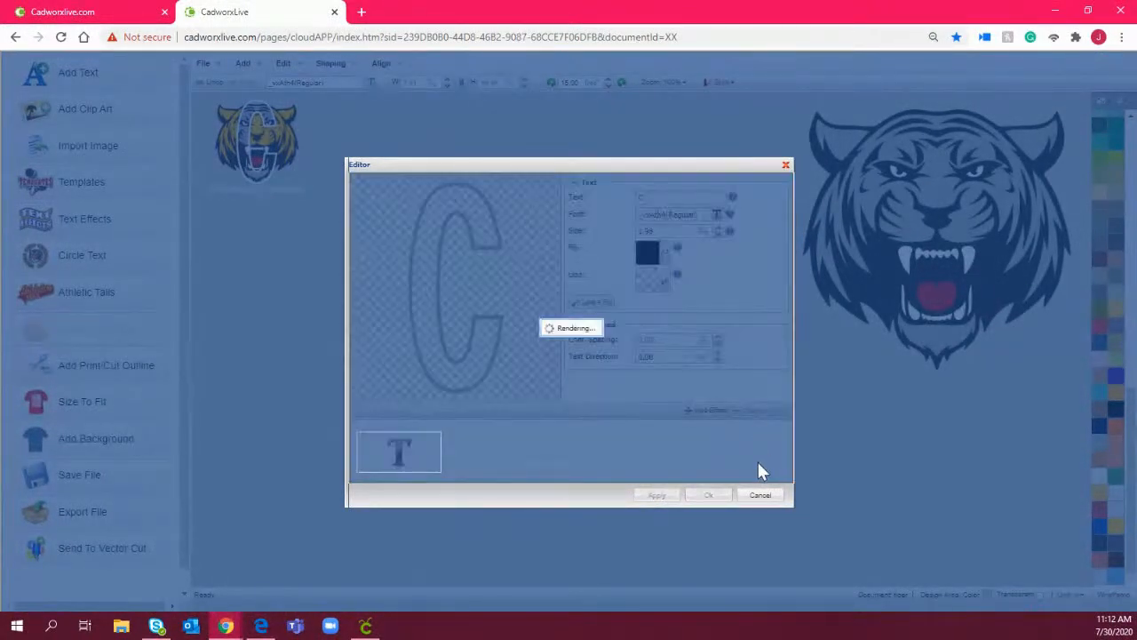
{"action": "left_click", "coordinate": [716, 498]}
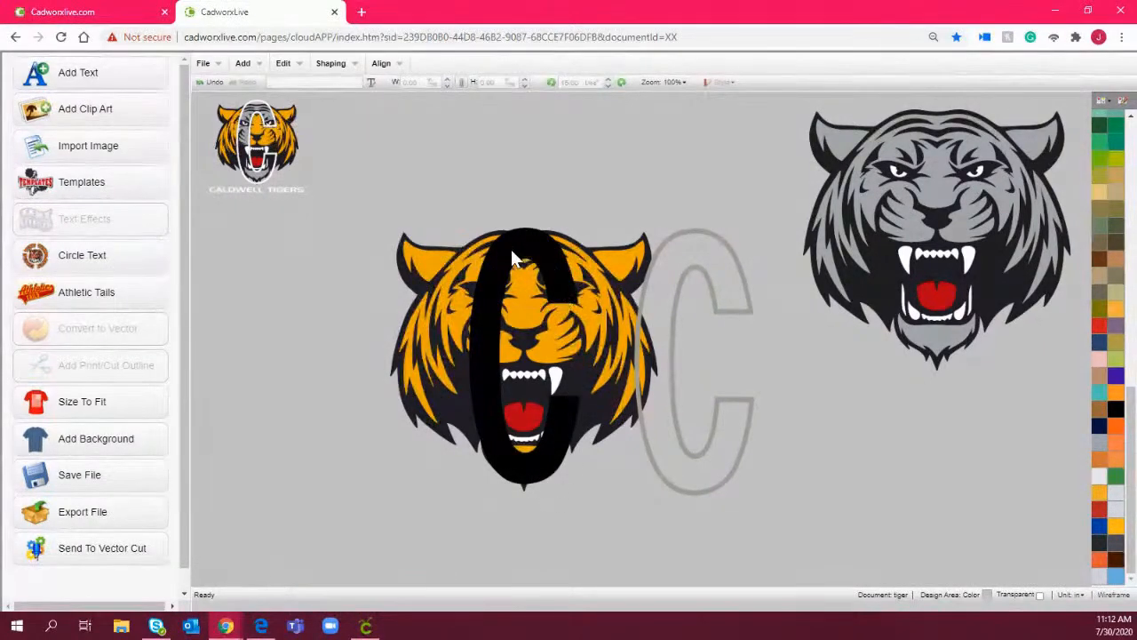
{"action": "left_click", "coordinate": [560, 433]}
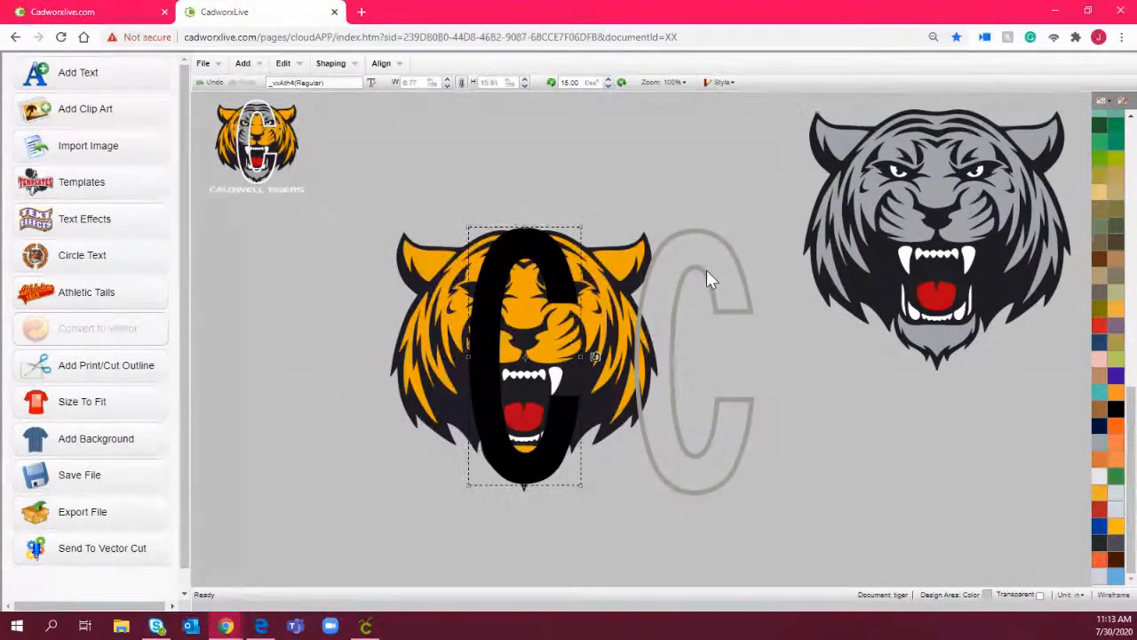
{"action": "left_click_drag", "start_coordinate": [729, 287], "coordinate": [559, 274]}
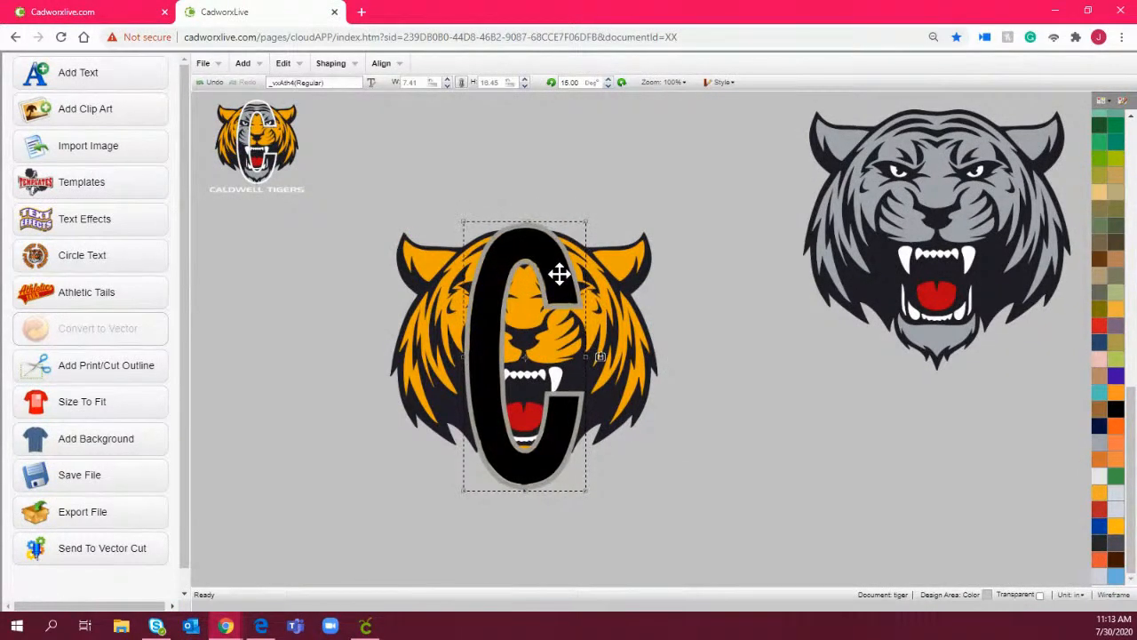
Examine at 400% zoom how the gray outline fits around the black C on the orange tiger head
{"action": "left_click_drag", "start_coordinate": [665, 528], "coordinate": [380, 217]}
{"action": "left_click", "coordinate": [668, 81]}
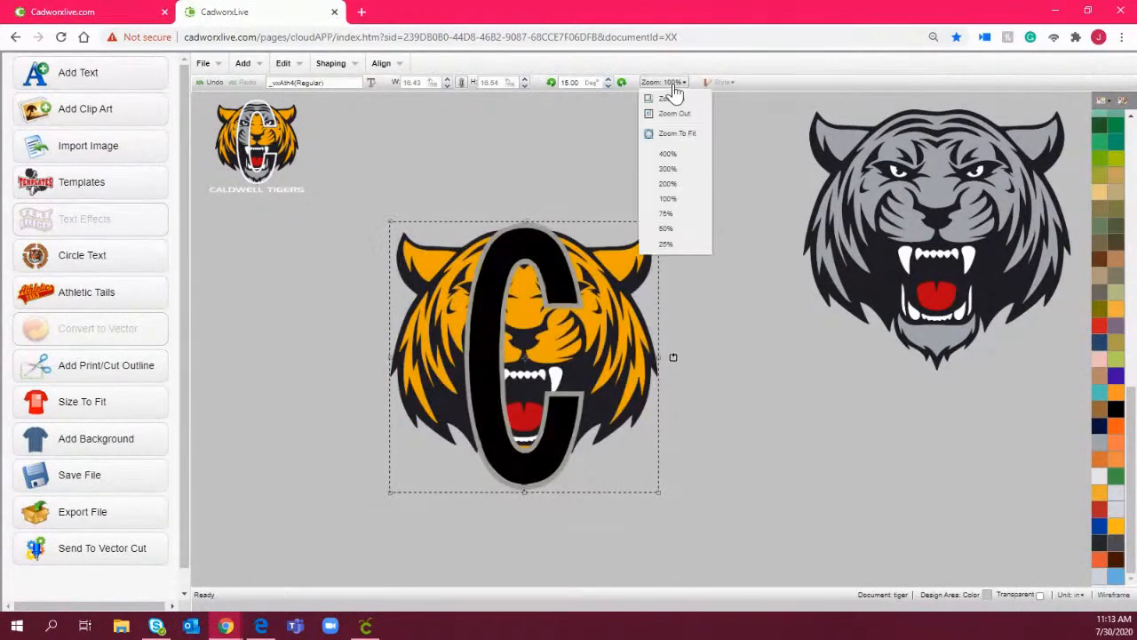
{"action": "left_click", "coordinate": [675, 154]}
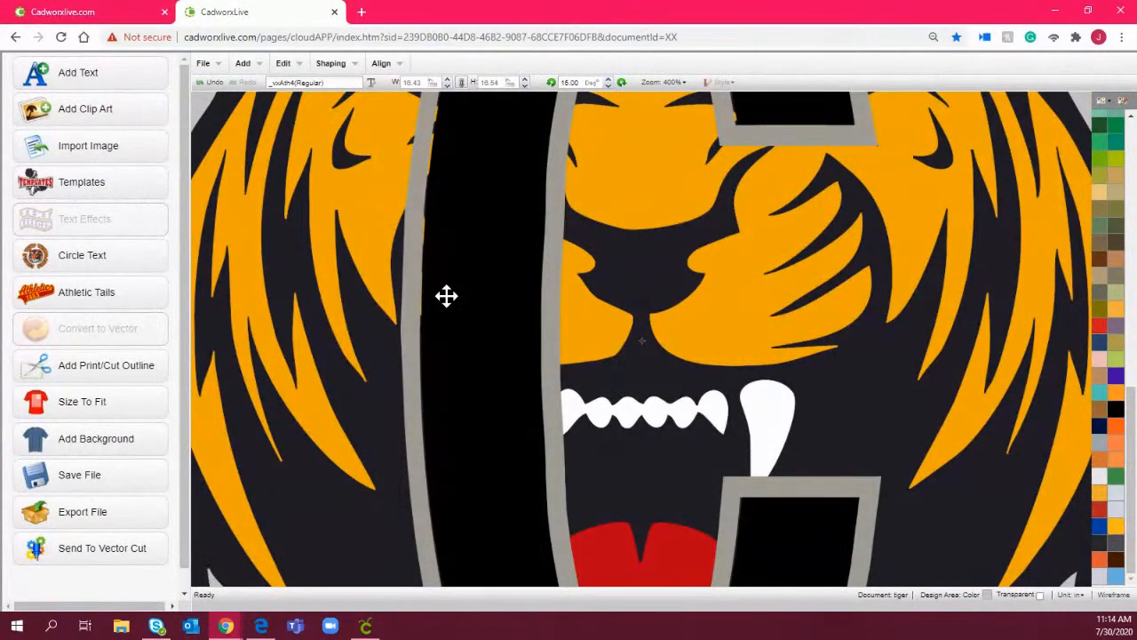
{"action": "left_click", "coordinate": [677, 84]}
{"action": "left_click", "coordinate": [677, 207]}
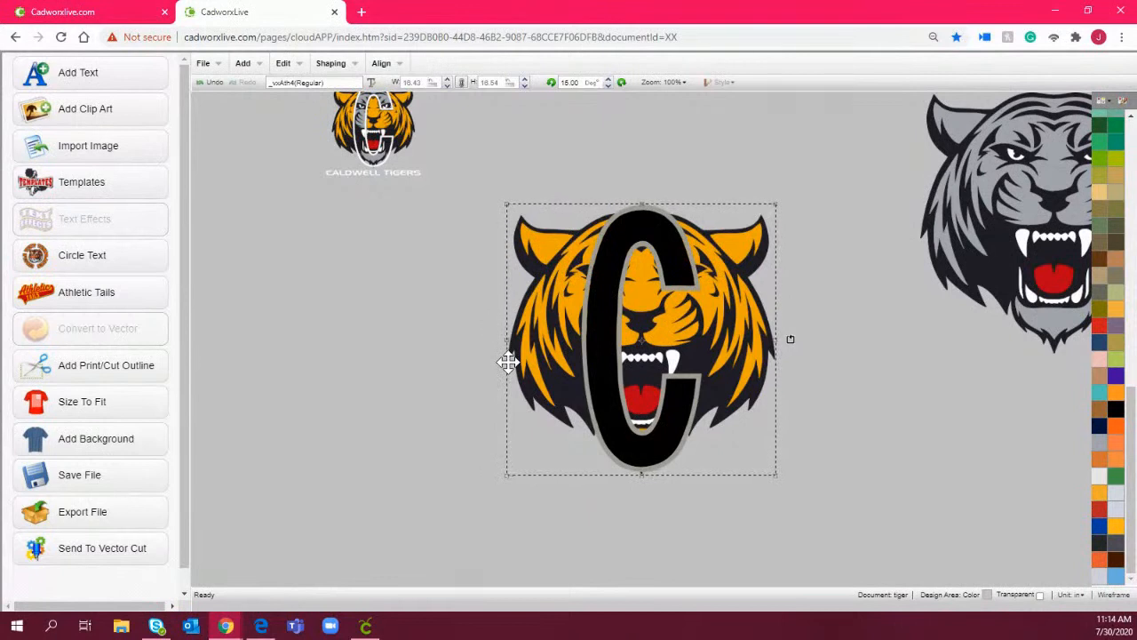
{"action": "left_click", "coordinate": [473, 208]}
{"action": "left_click", "coordinate": [677, 82]}
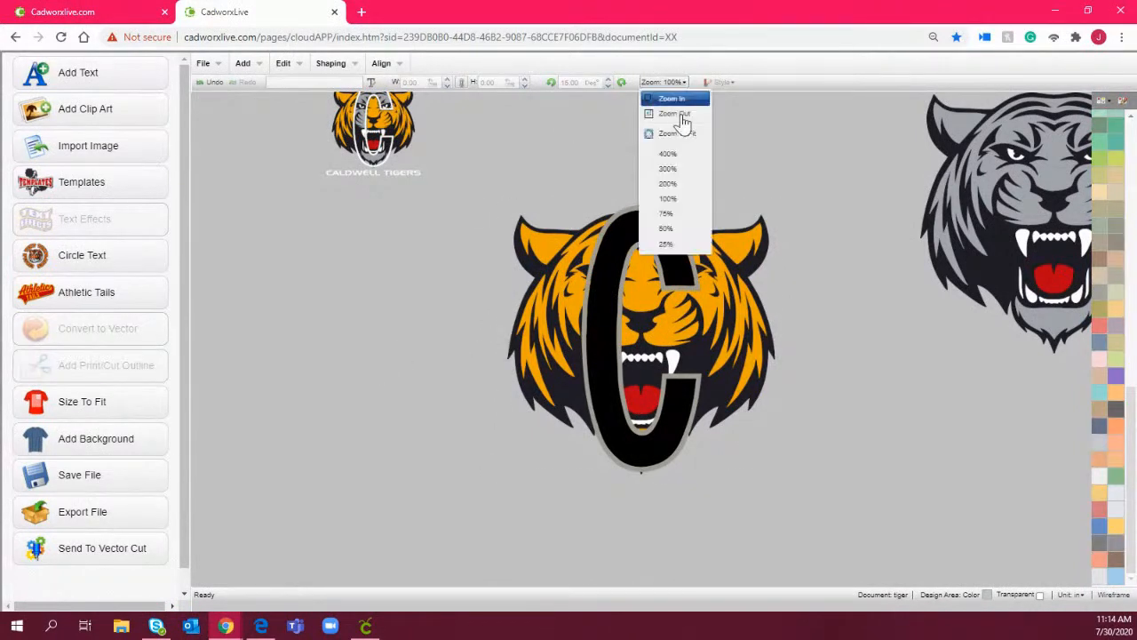
{"action": "left_click", "coordinate": [685, 197]}
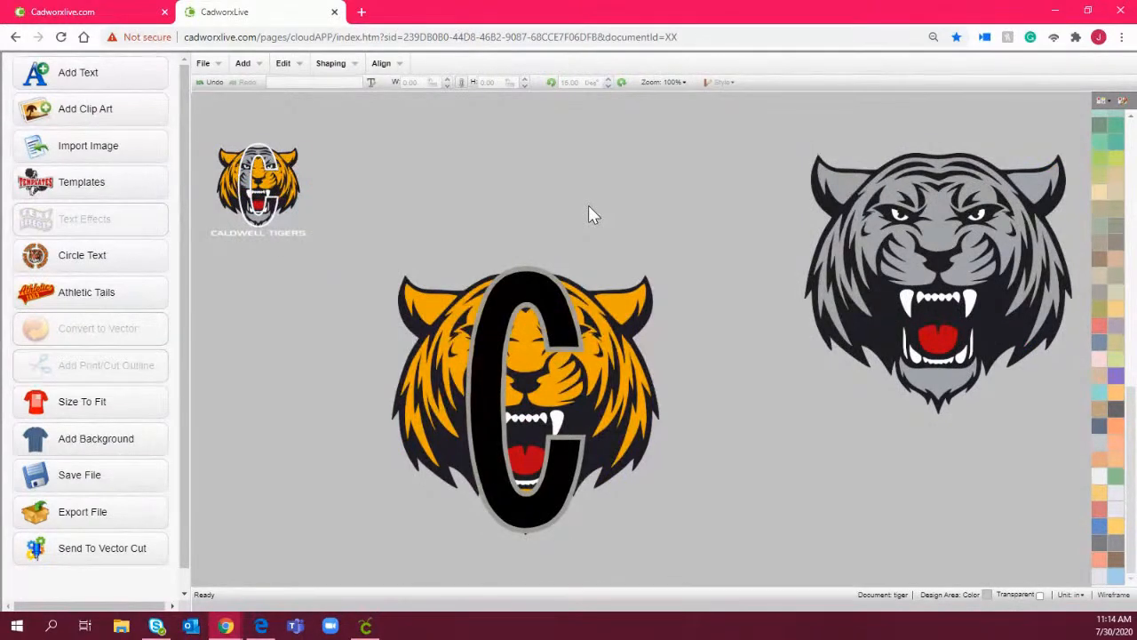
Move the outlined C aside toward the gray tiger head and give the black C a Small Contour effect with a 0.04 offset
{"action": "left_click_drag", "start_coordinate": [524, 269], "coordinate": [734, 260]}
{"action": "double_click", "coordinate": [541, 285]}
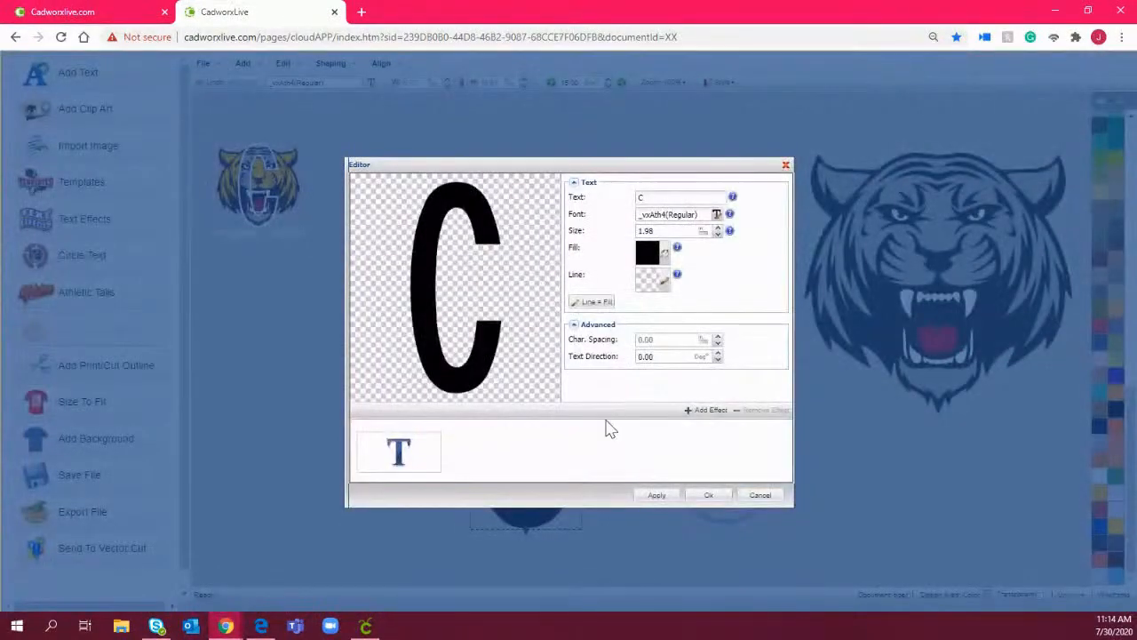
{"action": "left_click", "coordinate": [706, 411]}
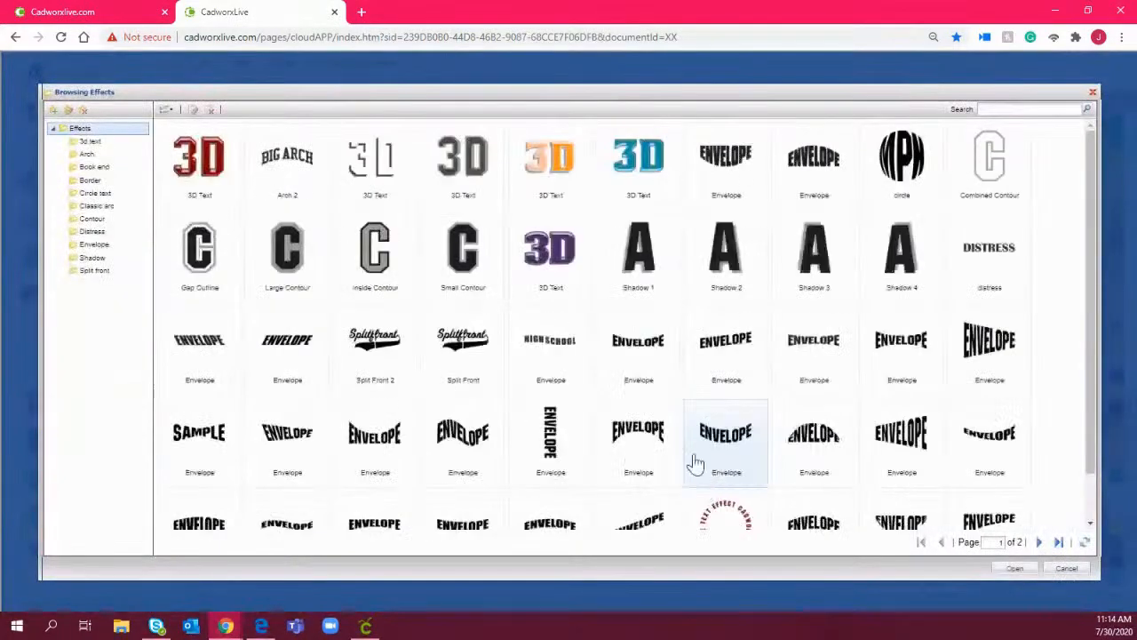
{"action": "double_click", "coordinate": [458, 287]}
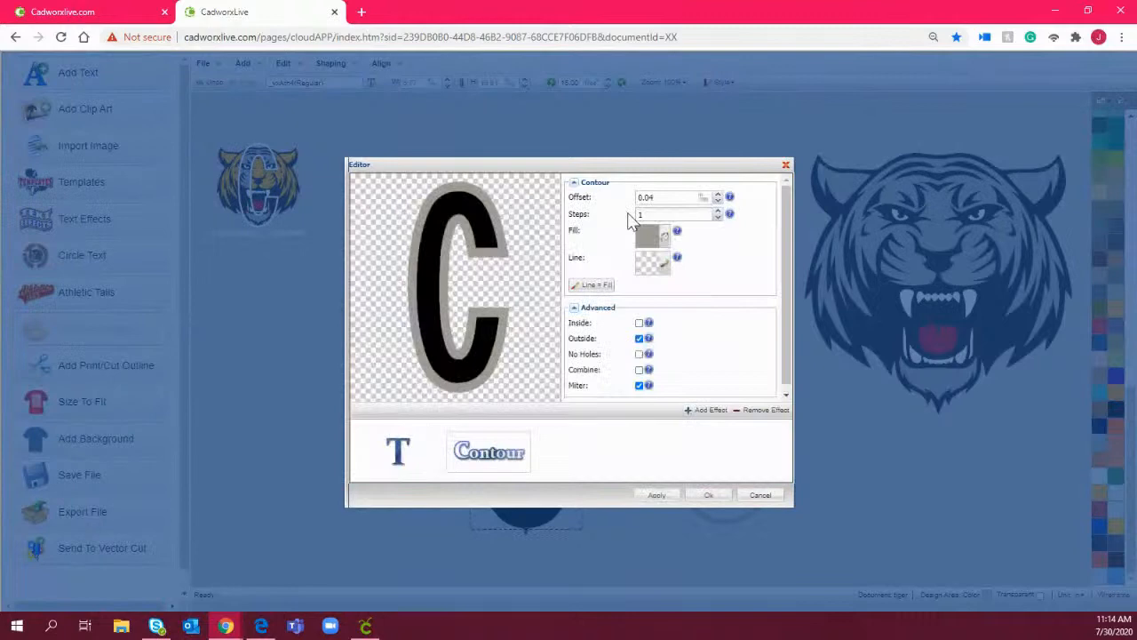
{"action": "left_click", "coordinate": [713, 495]}
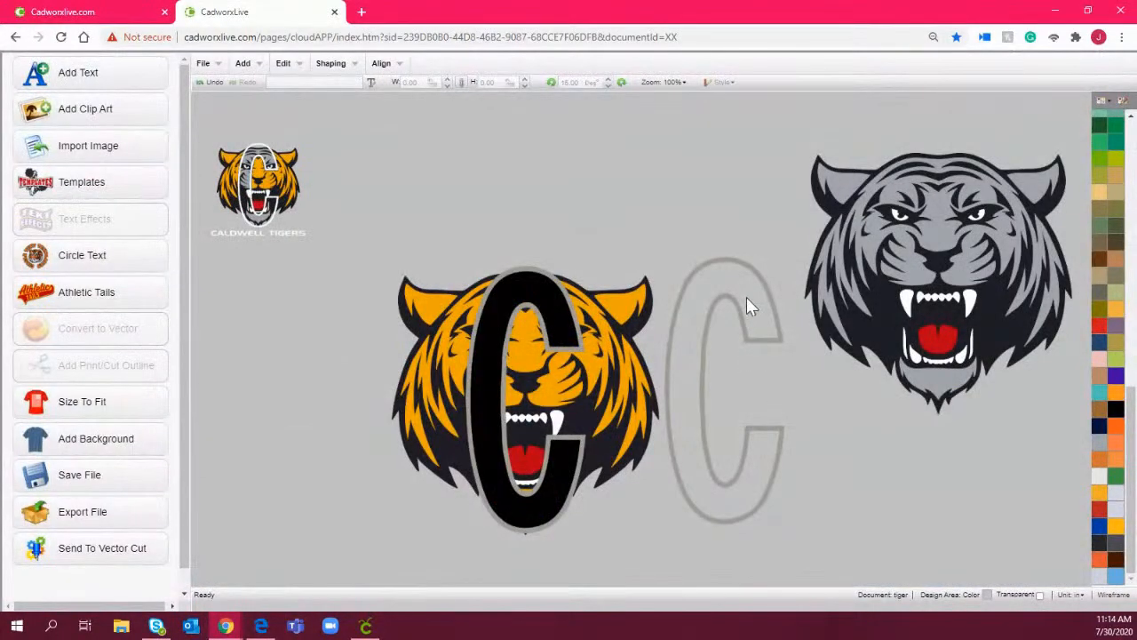
{"action": "left_click", "coordinate": [746, 306]}
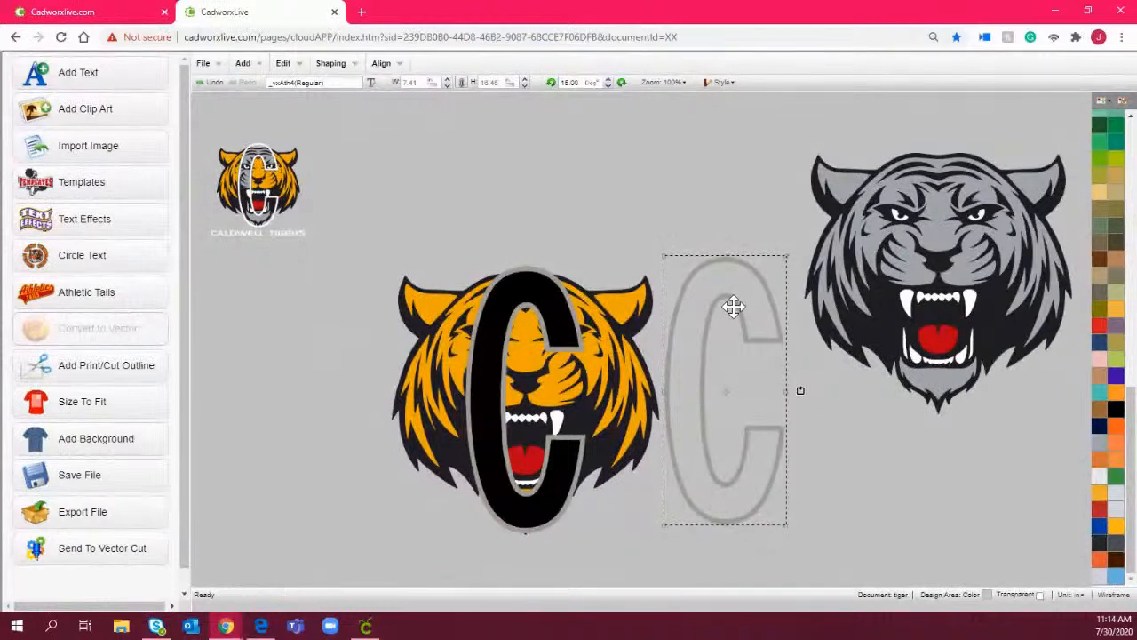
{"action": "left_click_drag", "start_coordinate": [724, 302], "coordinate": [802, 272]}
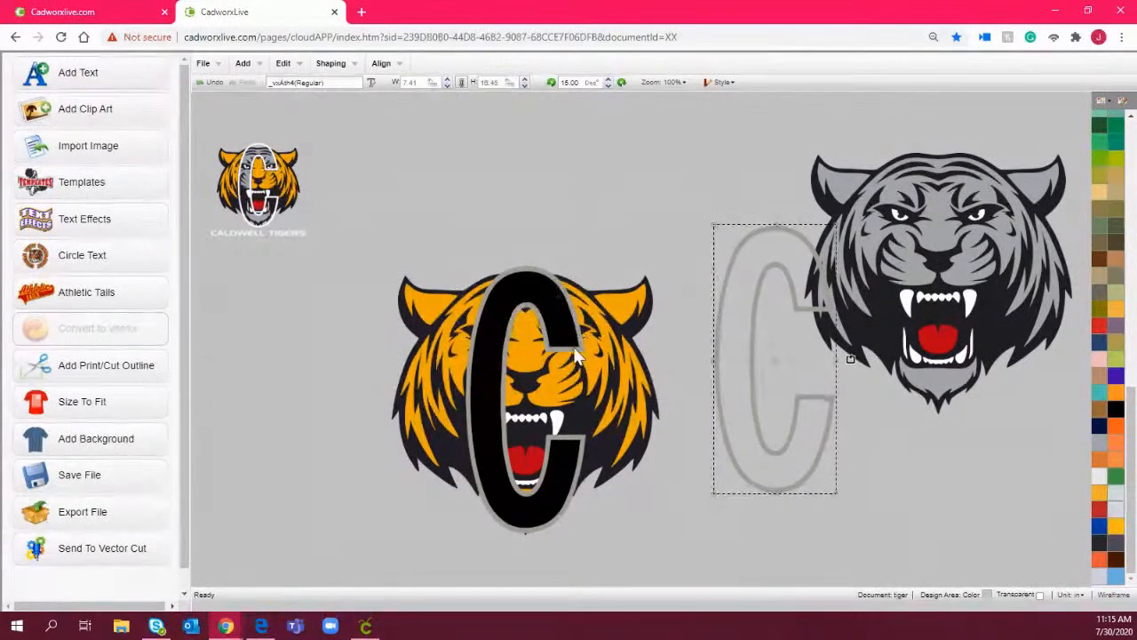
Cut the black C out of the orange tiger head with Back Minus Front, then move the letter aside and delete it
{"action": "left_click", "coordinate": [549, 309]}
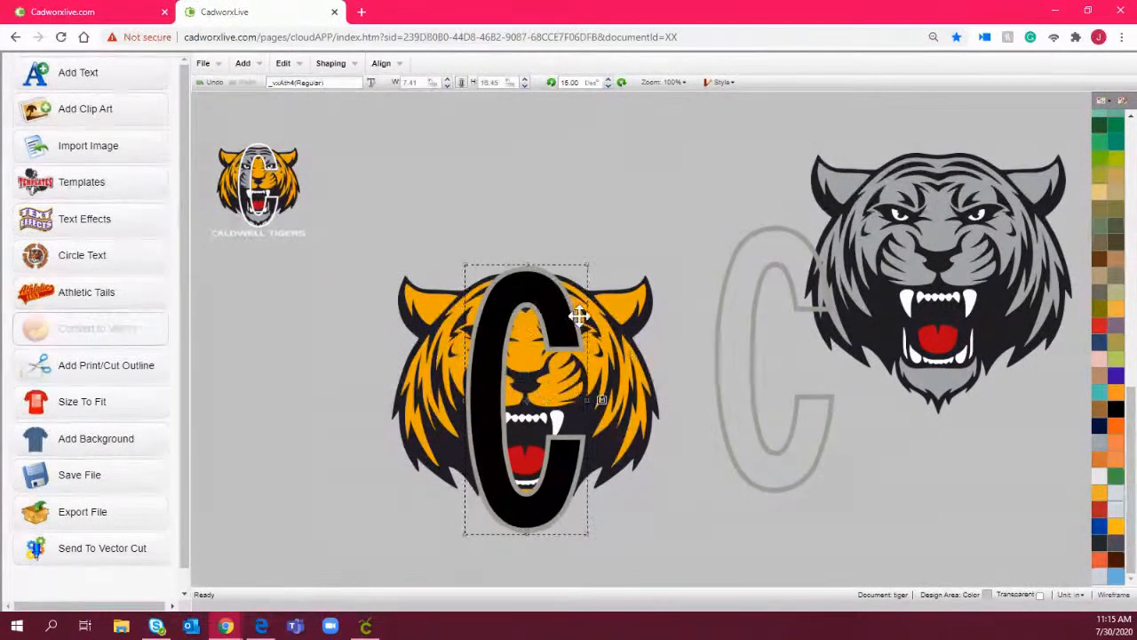
{"action": "left_click_drag", "start_coordinate": [352, 236], "coordinate": [696, 552]}
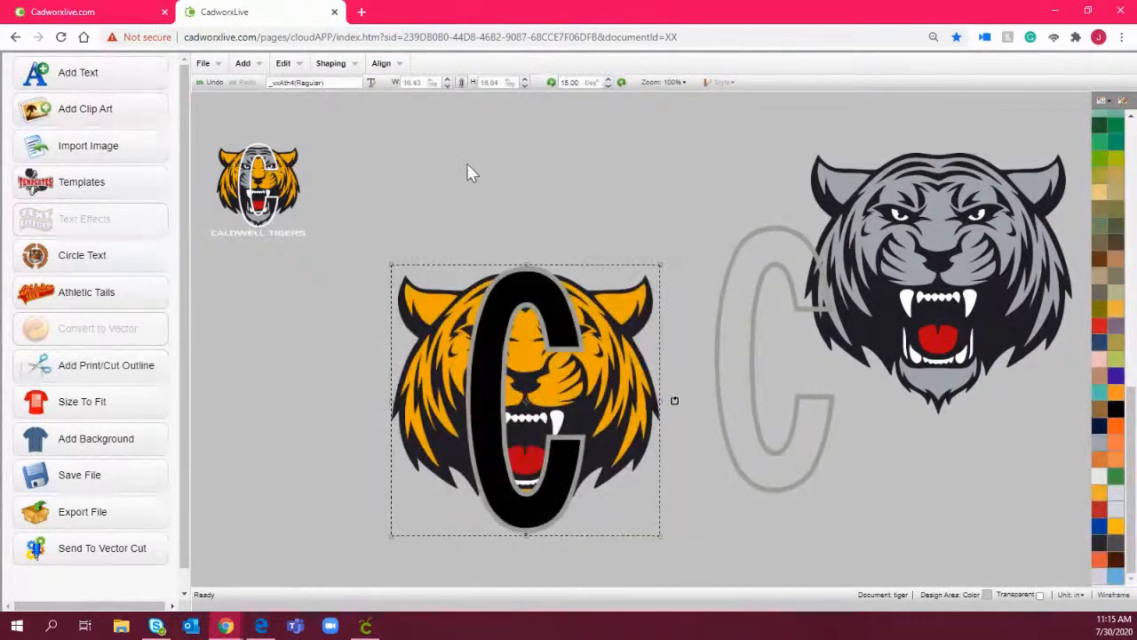
{"action": "left_click", "coordinate": [336, 64]}
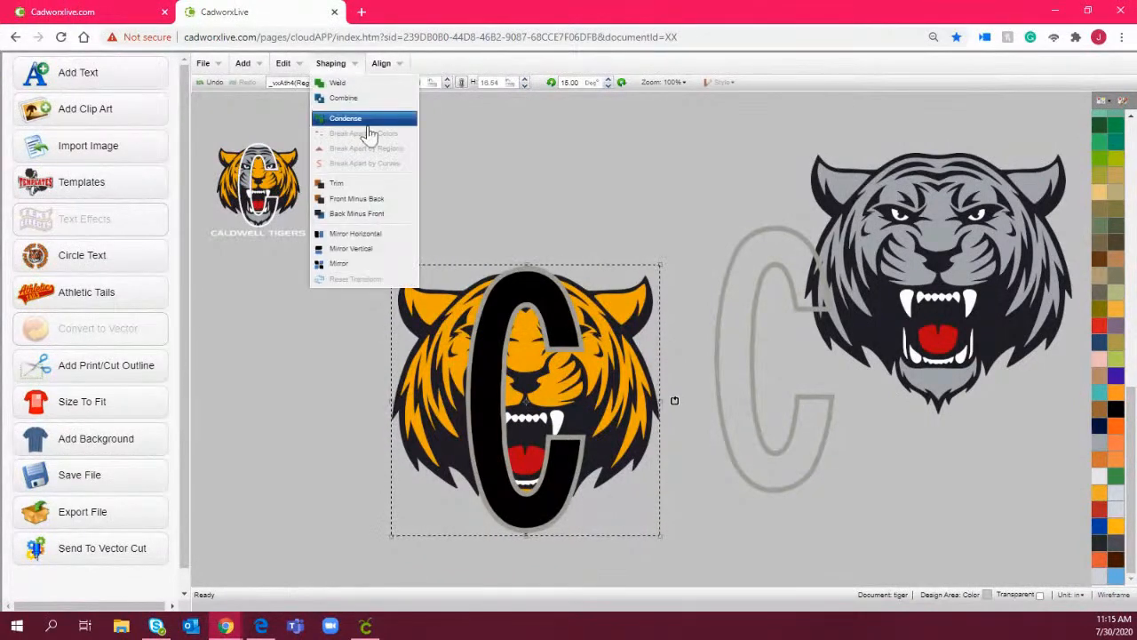
{"action": "left_click", "coordinate": [380, 212]}
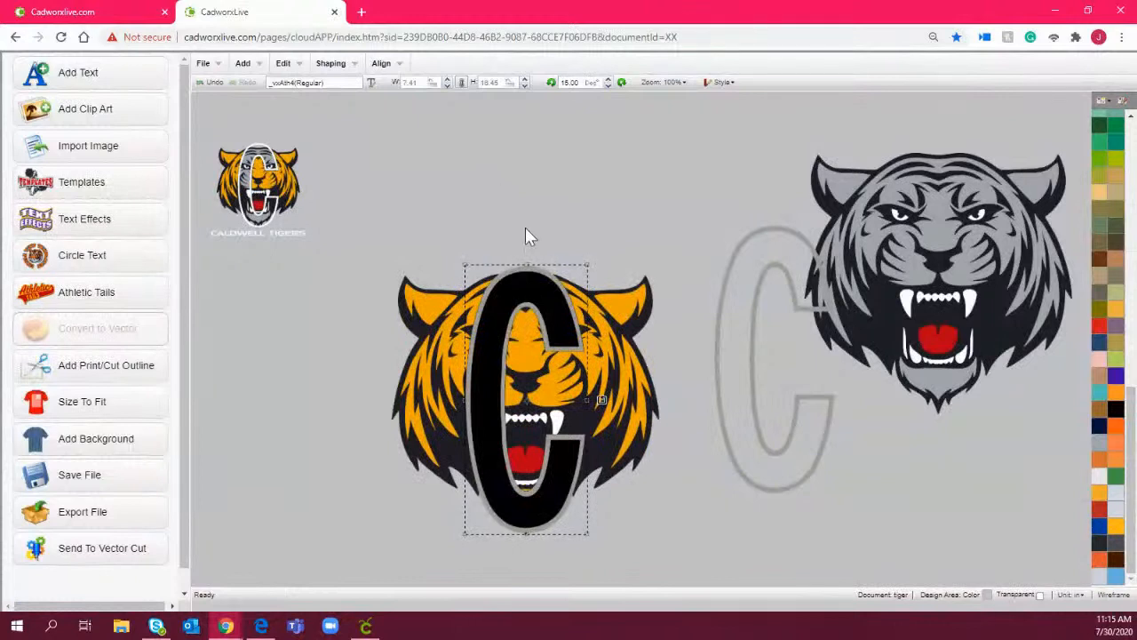
{"action": "left_click_drag", "start_coordinate": [552, 299], "coordinate": [284, 306]}
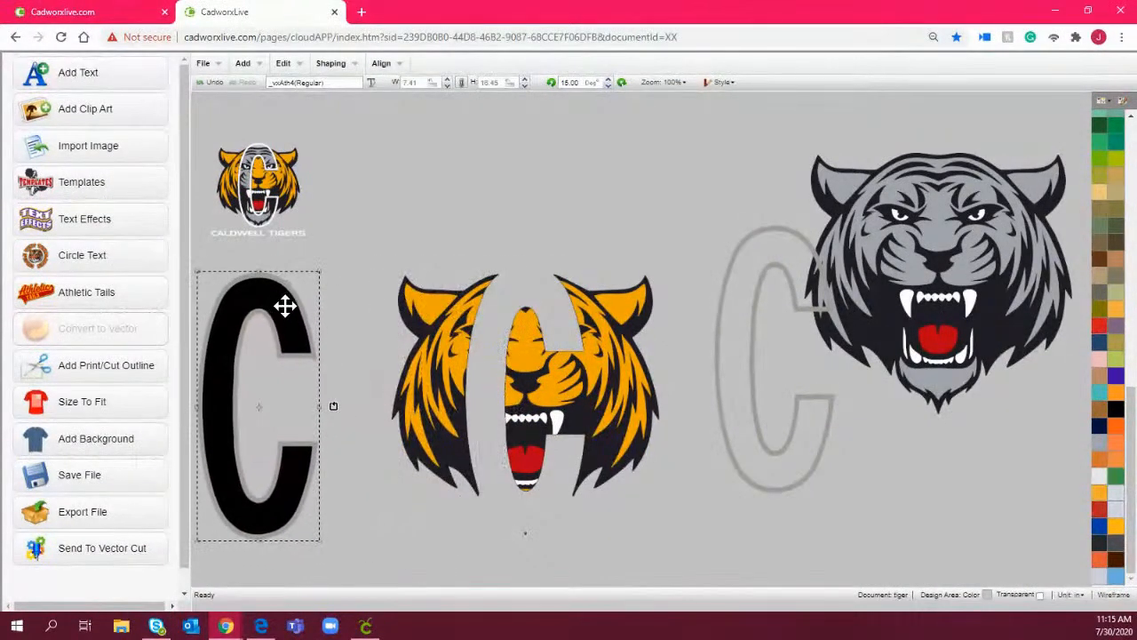
{"action": "key", "text": "Delete"}
Move the outlined C over the C-shaped cutout in the orange tiger head and bring it to the front
{"action": "left_click_drag", "start_coordinate": [744, 366], "coordinate": [489, 394]}
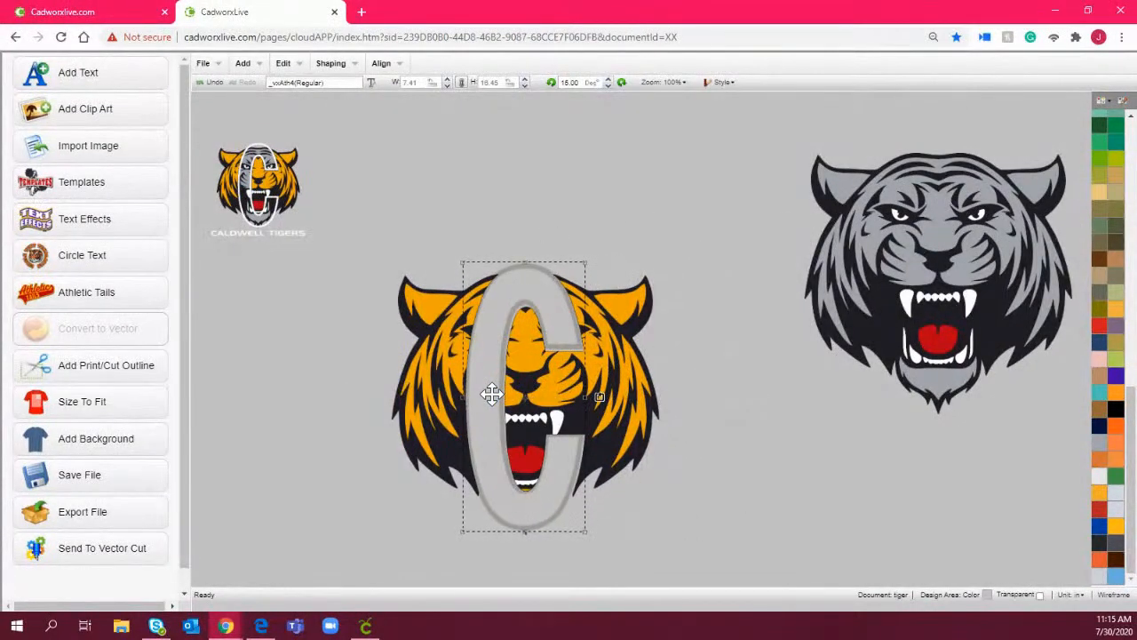
{"action": "right_click", "coordinate": [528, 275]}
{"action": "left_click", "coordinate": [560, 311]}
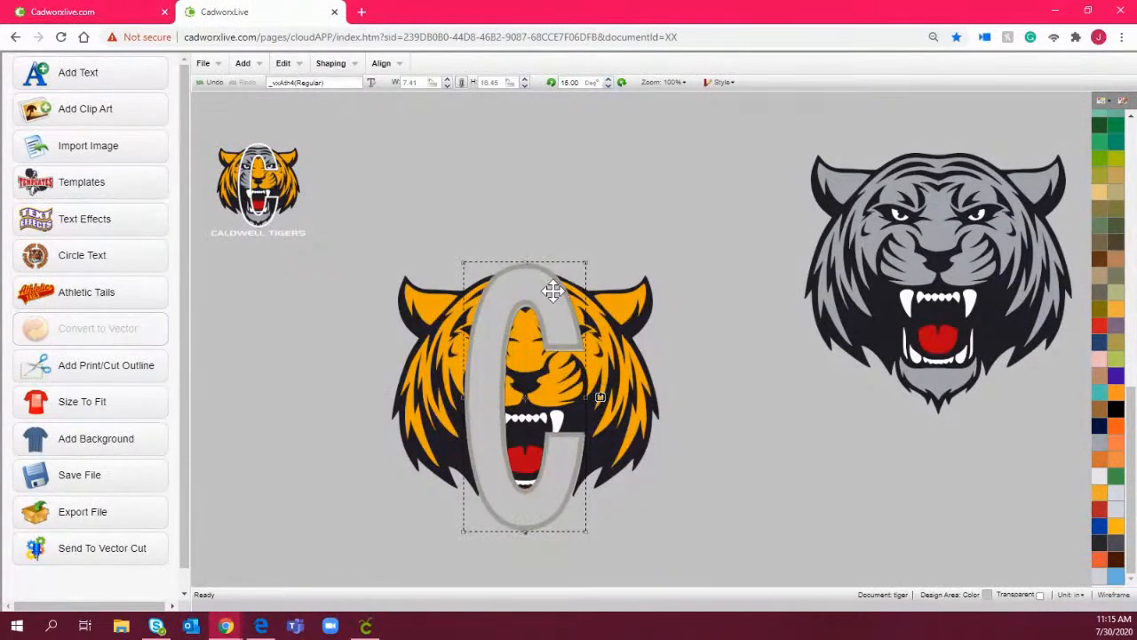
{"action": "left_click_drag", "start_coordinate": [553, 291], "coordinate": [555, 292]}
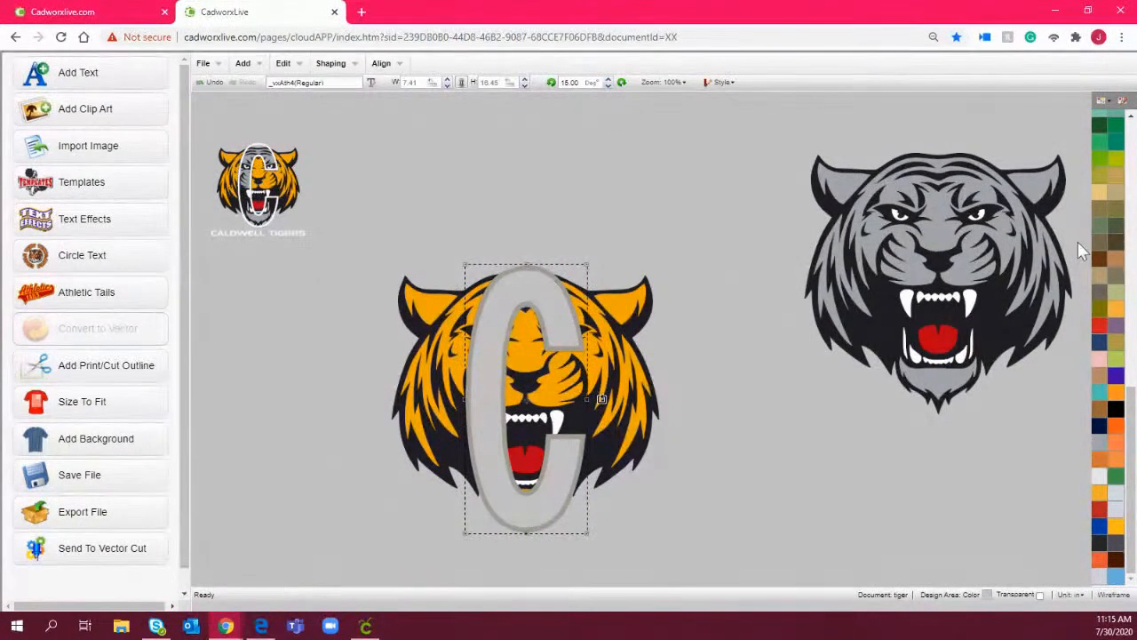
Change the Contour effect's fill on the outlined C to solid white
{"action": "left_click_drag", "start_coordinate": [1131, 408], "coordinate": [1132, 138]}
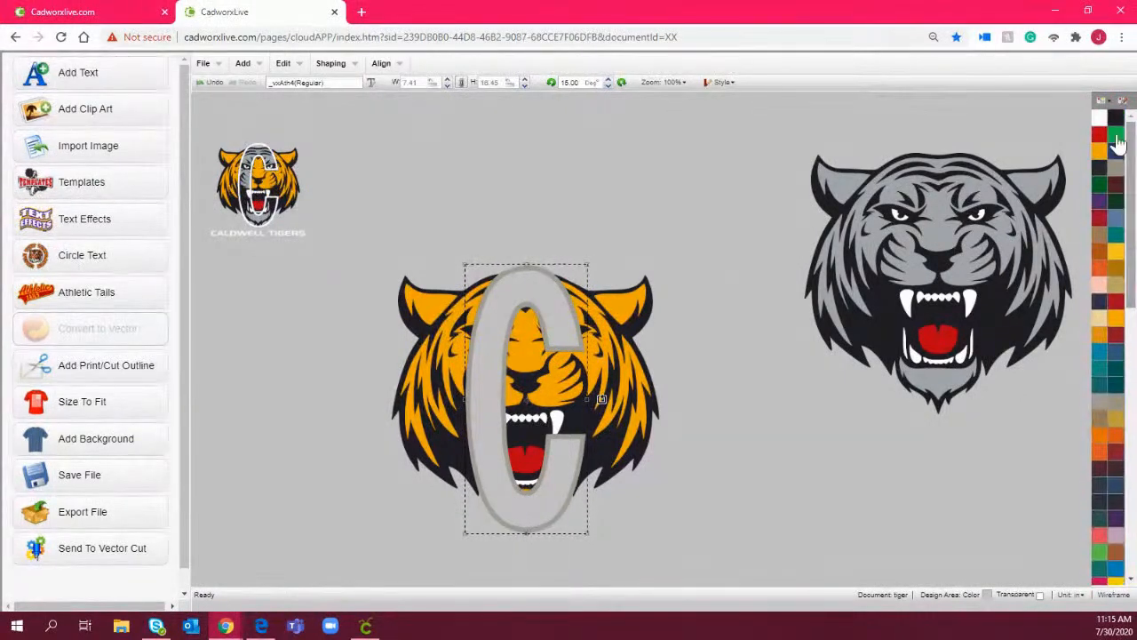
{"action": "left_click", "coordinate": [1100, 119]}
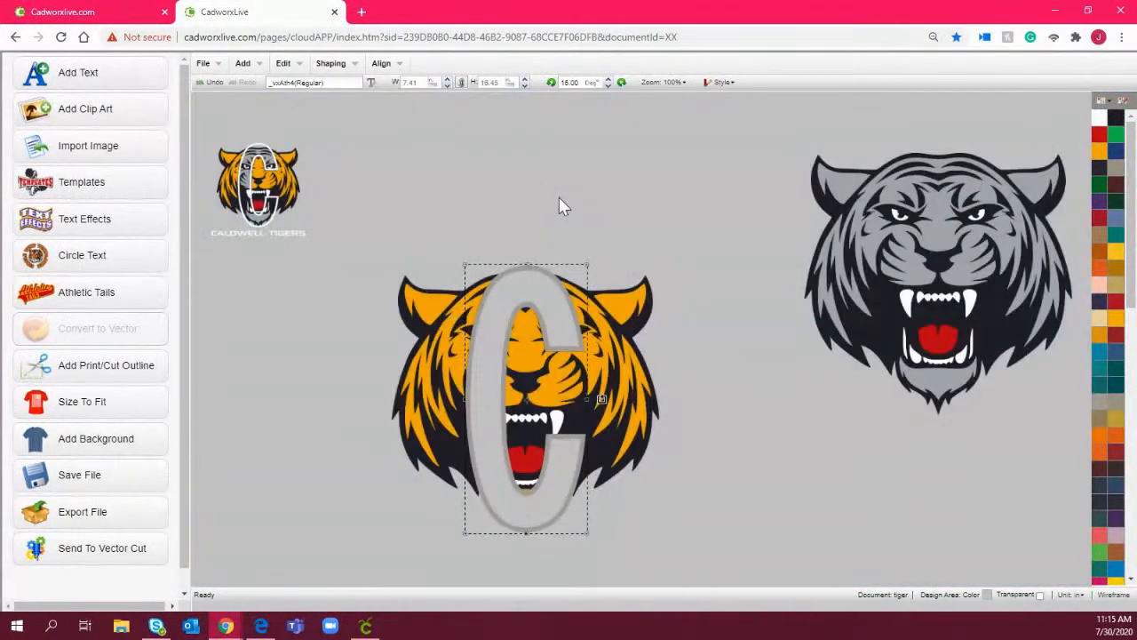
{"action": "double_click", "coordinate": [525, 302]}
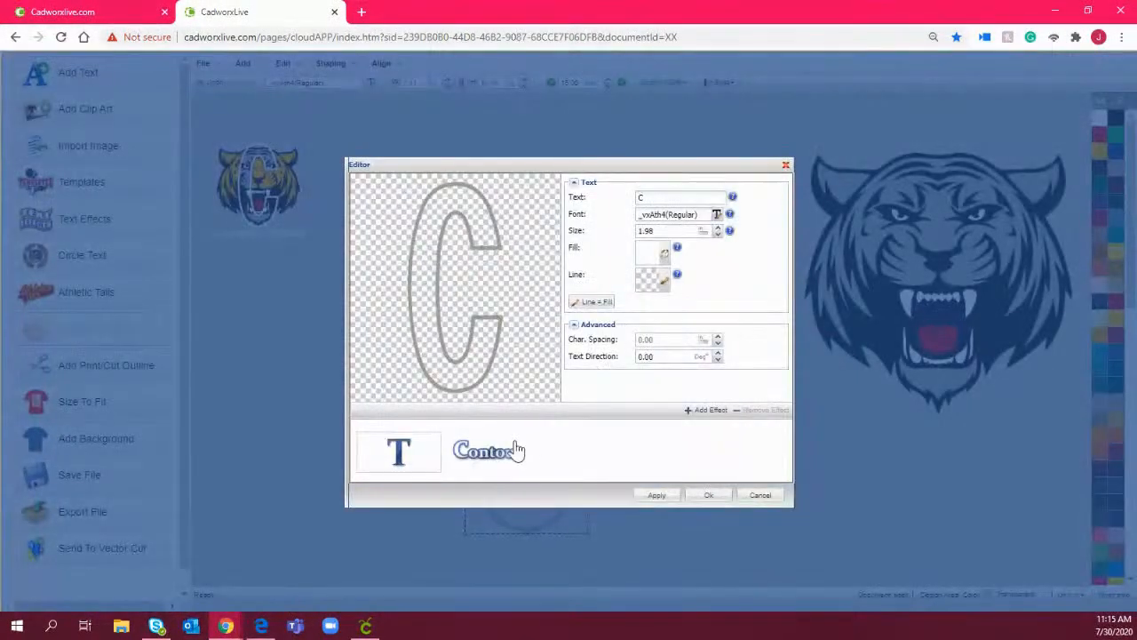
{"action": "left_click", "coordinate": [521, 447]}
{"action": "left_click", "coordinate": [668, 238]}
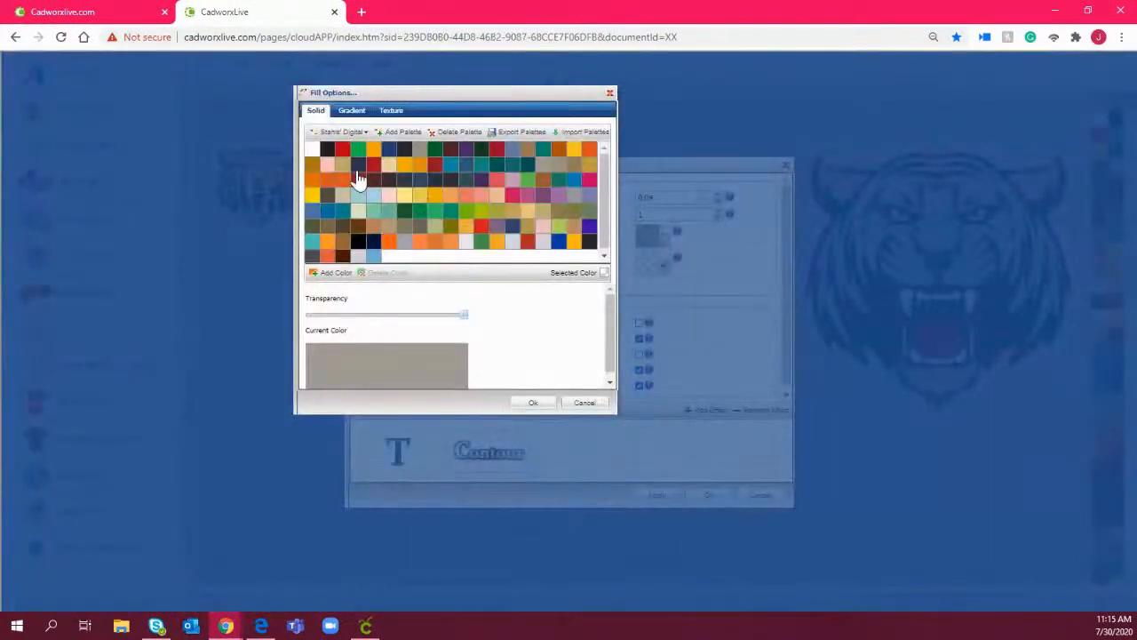
{"action": "left_click", "coordinate": [313, 149]}
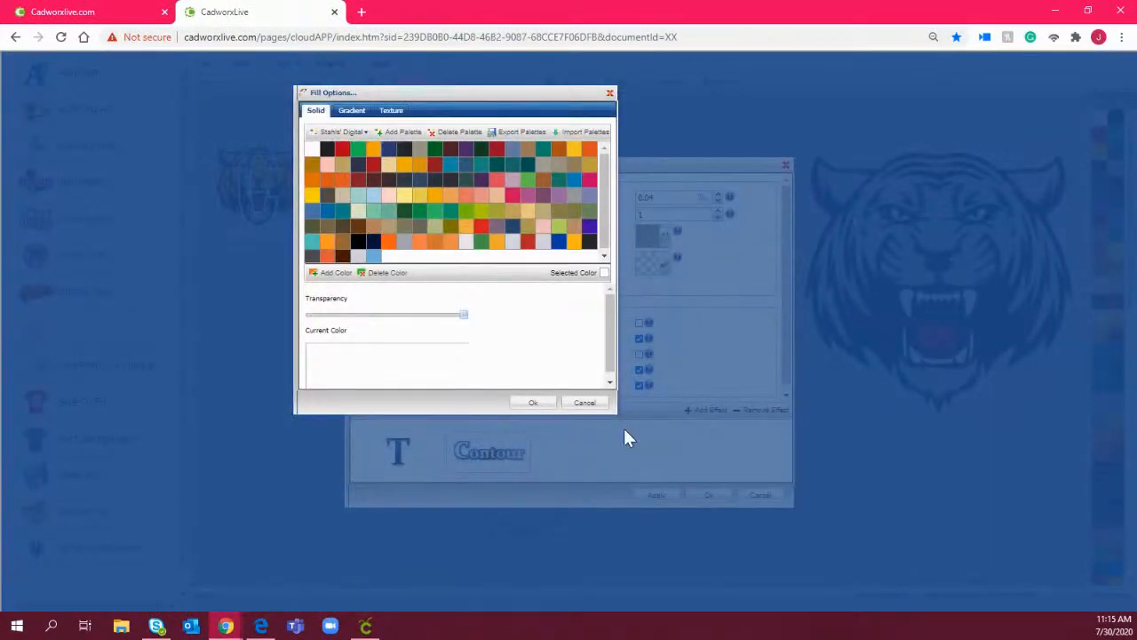
{"action": "left_click", "coordinate": [537, 402]}
{"action": "left_click", "coordinate": [705, 498]}
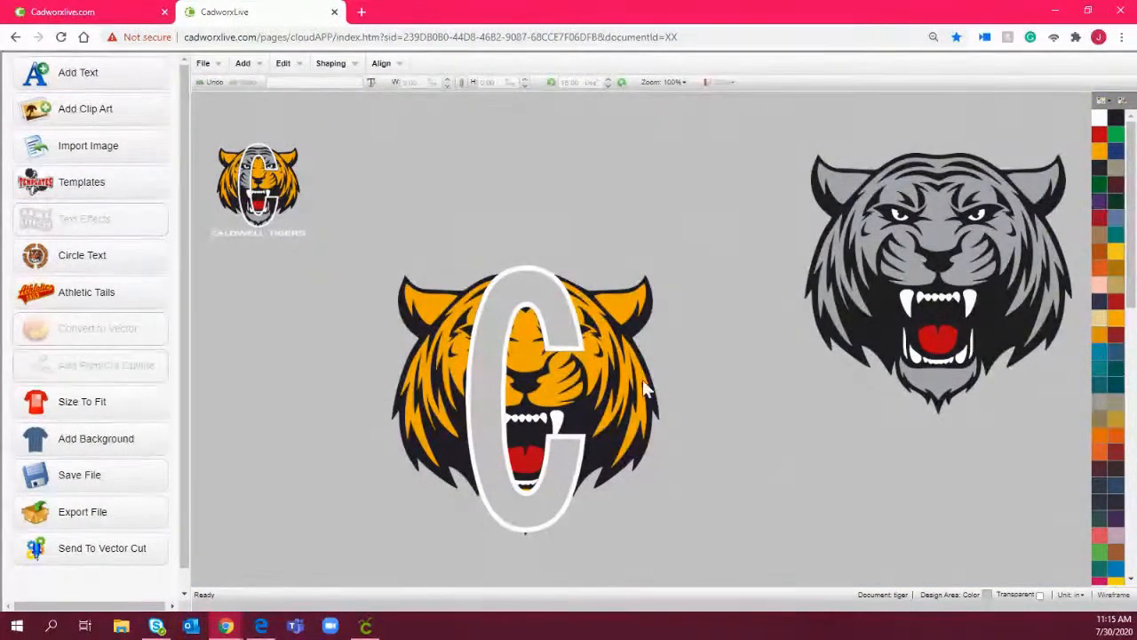
Move the white outlined C off the orange tiger head to the empty area below the reference logo
{"action": "left_click", "coordinate": [519, 283]}
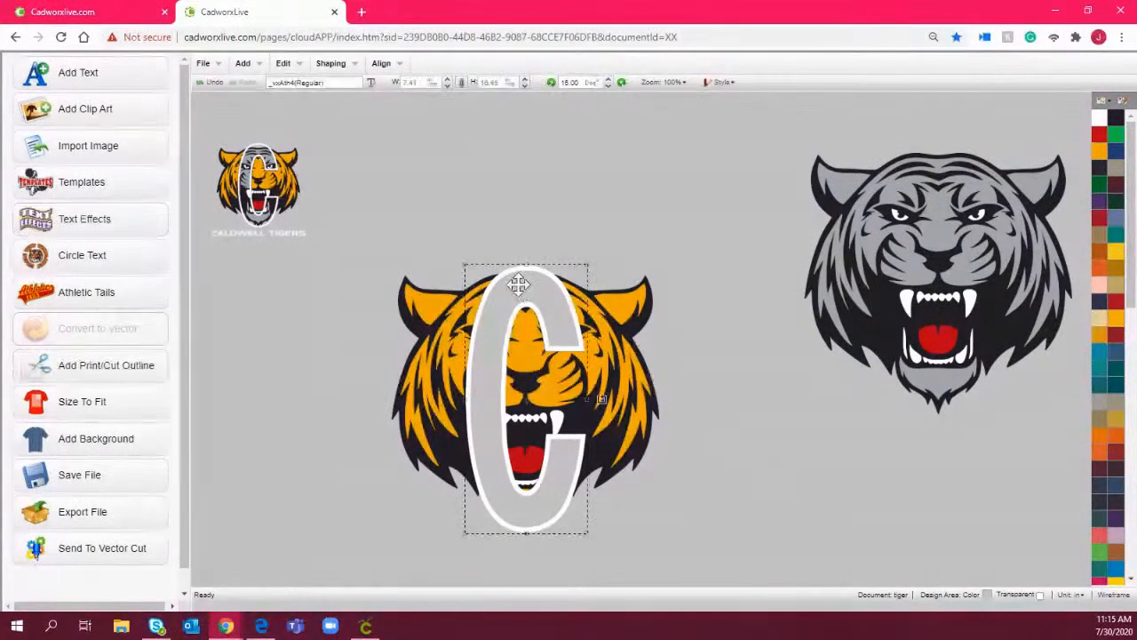
{"action": "left_click_drag", "start_coordinate": [516, 282], "coordinate": [518, 284]}
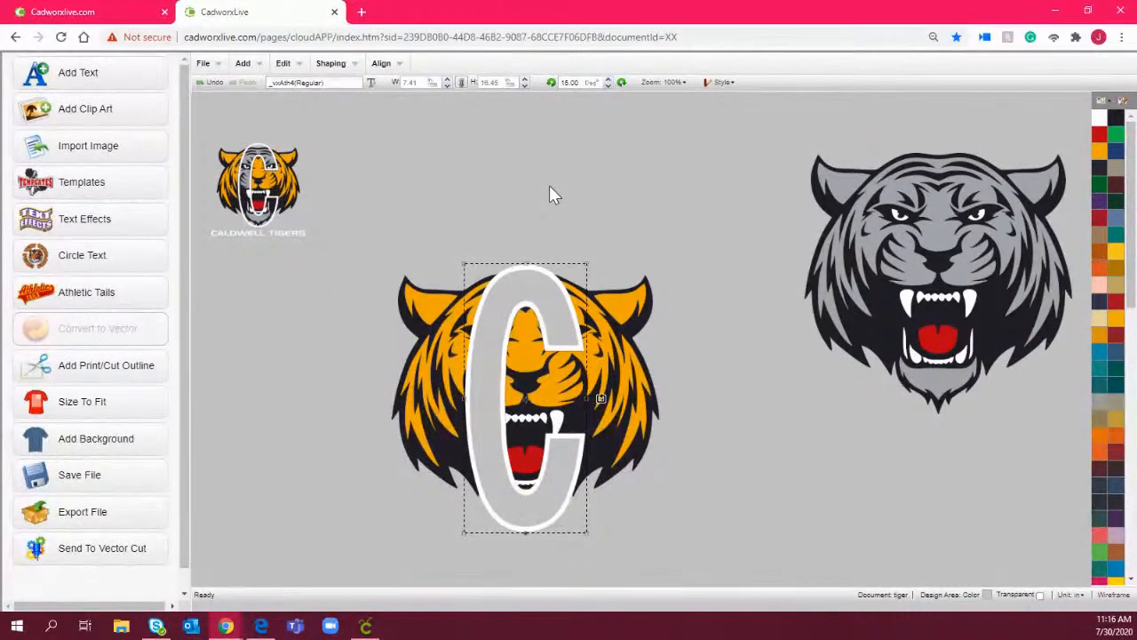
{"action": "right_click", "coordinate": [556, 308]}
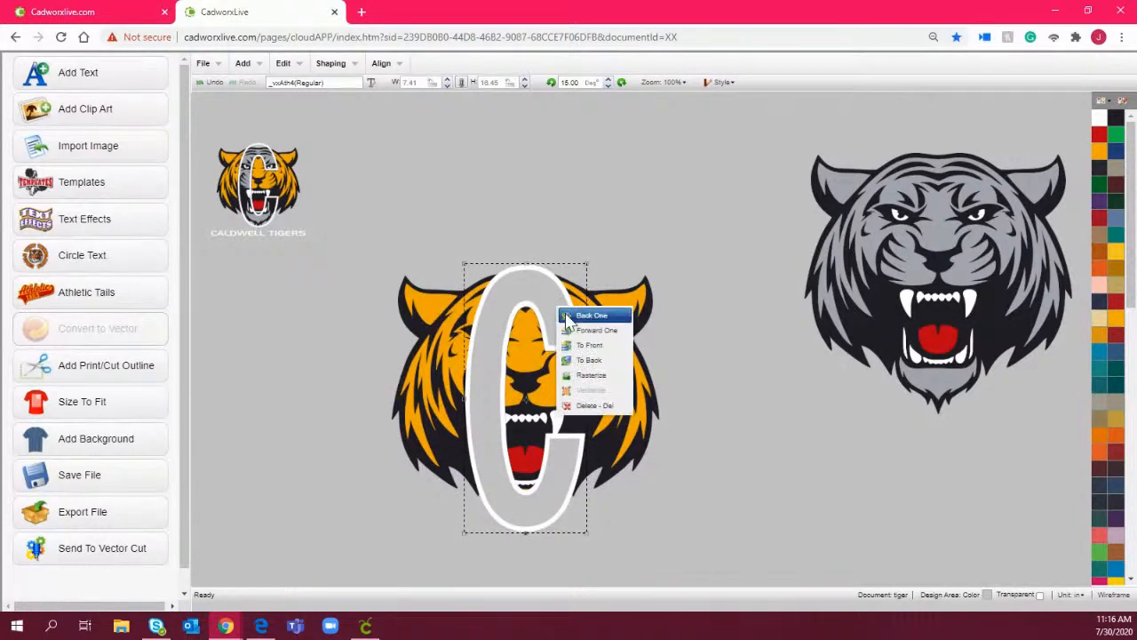
{"action": "left_click", "coordinate": [540, 232]}
{"action": "left_click", "coordinate": [537, 294]}
{"action": "left_click_drag", "start_coordinate": [536, 293], "coordinate": [275, 282]}
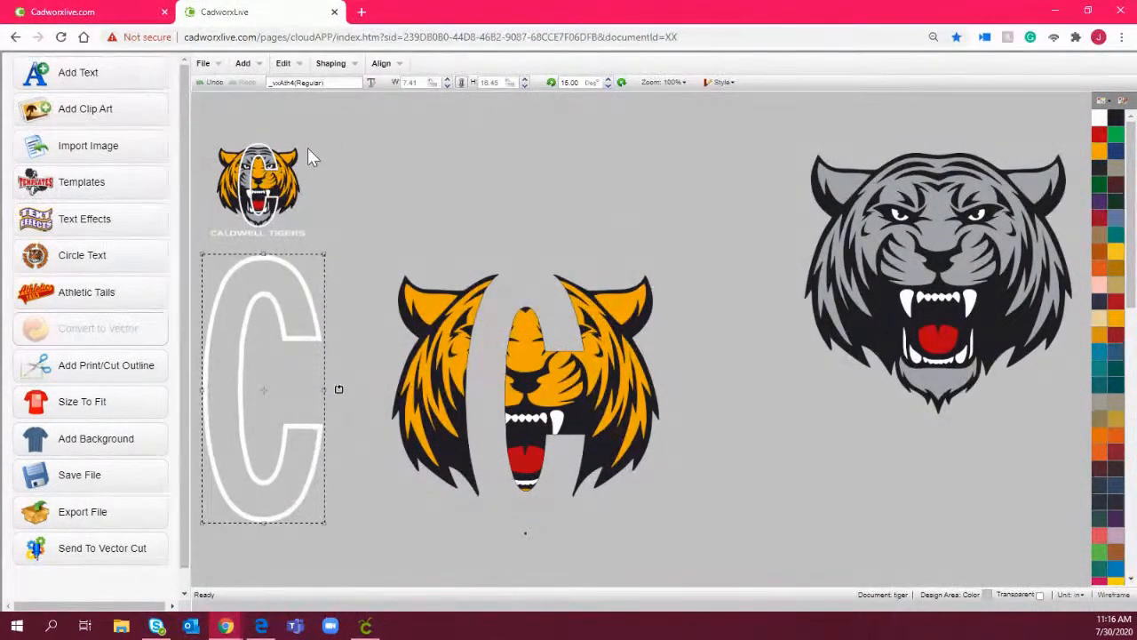
Stack the cut orange tiger head on the gray one and enlarge both together to about 20 by 19.5 in
{"action": "left_click", "coordinate": [544, 406]}
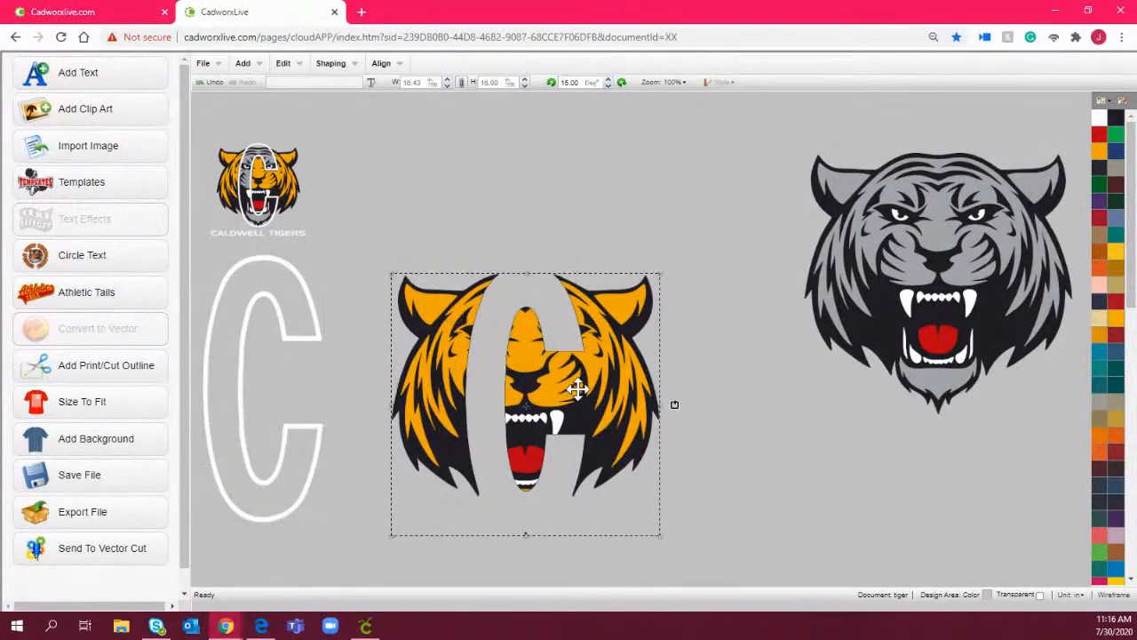
{"action": "left_click_drag", "start_coordinate": [567, 379], "coordinate": [979, 261]}
{"action": "left_click_drag", "start_coordinate": [770, 121], "coordinate": [1098, 441]}
{"action": "left_click_drag", "start_coordinate": [990, 329], "coordinate": [694, 391]}
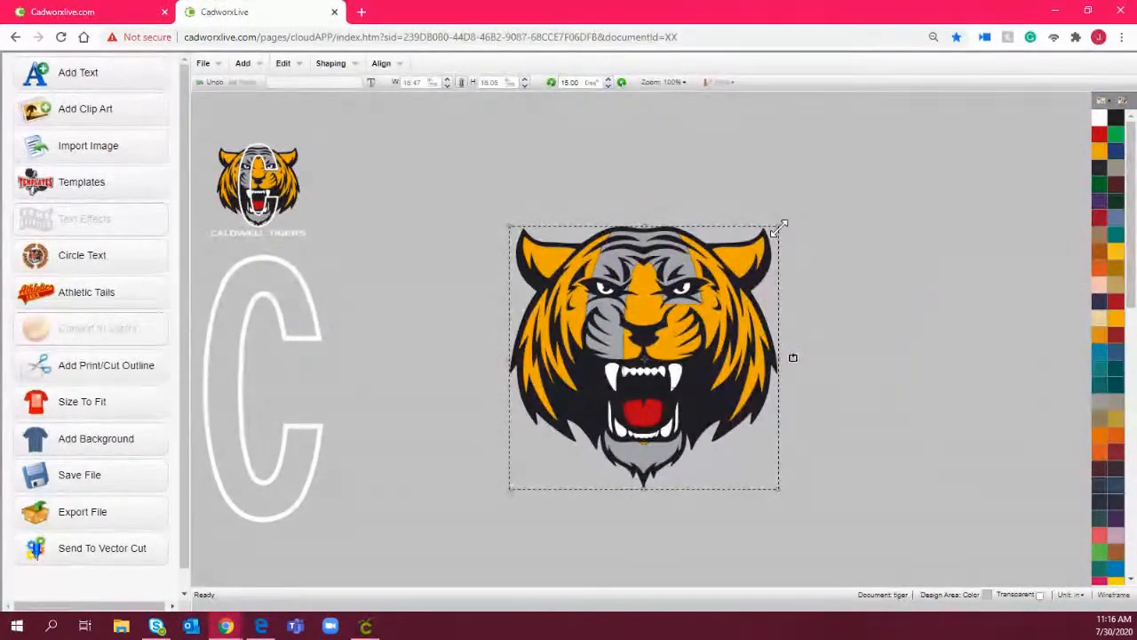
{"action": "left_click_drag", "start_coordinate": [785, 223], "coordinate": [837, 170]}
{"action": "left_click_drag", "start_coordinate": [666, 247], "coordinate": [606, 293]}
Align both tiger heads with Center Middle and subtract the orange head from the gray one with Back Minus Front
{"action": "left_click", "coordinate": [381, 64]}
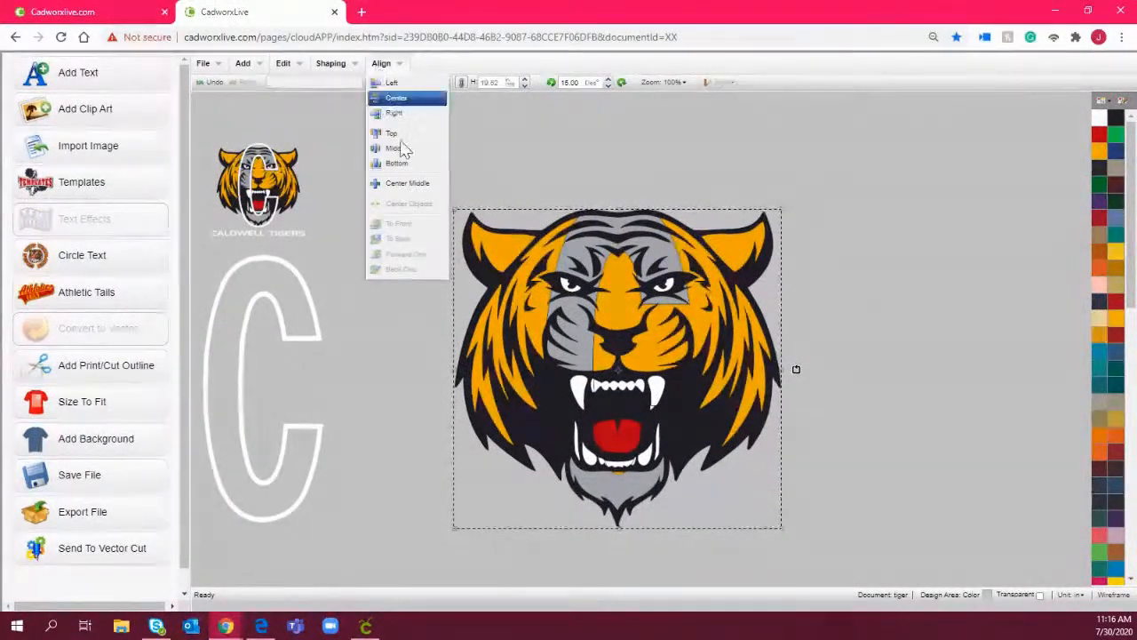
{"action": "left_click", "coordinate": [409, 185]}
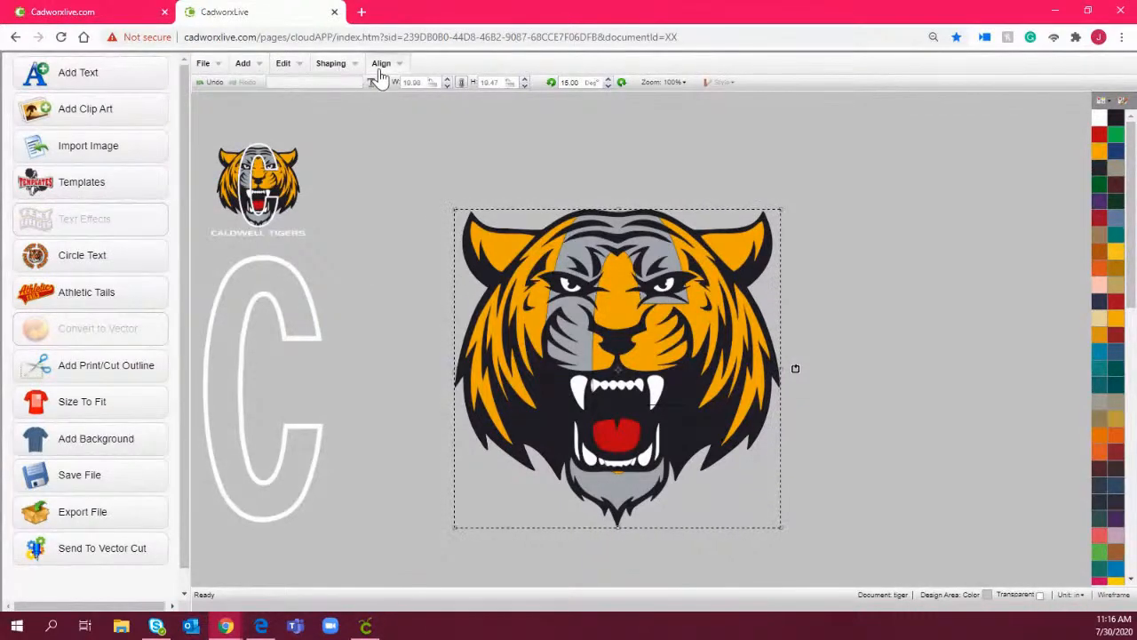
{"action": "left_click", "coordinate": [382, 63]}
{"action": "left_click", "coordinate": [406, 182]}
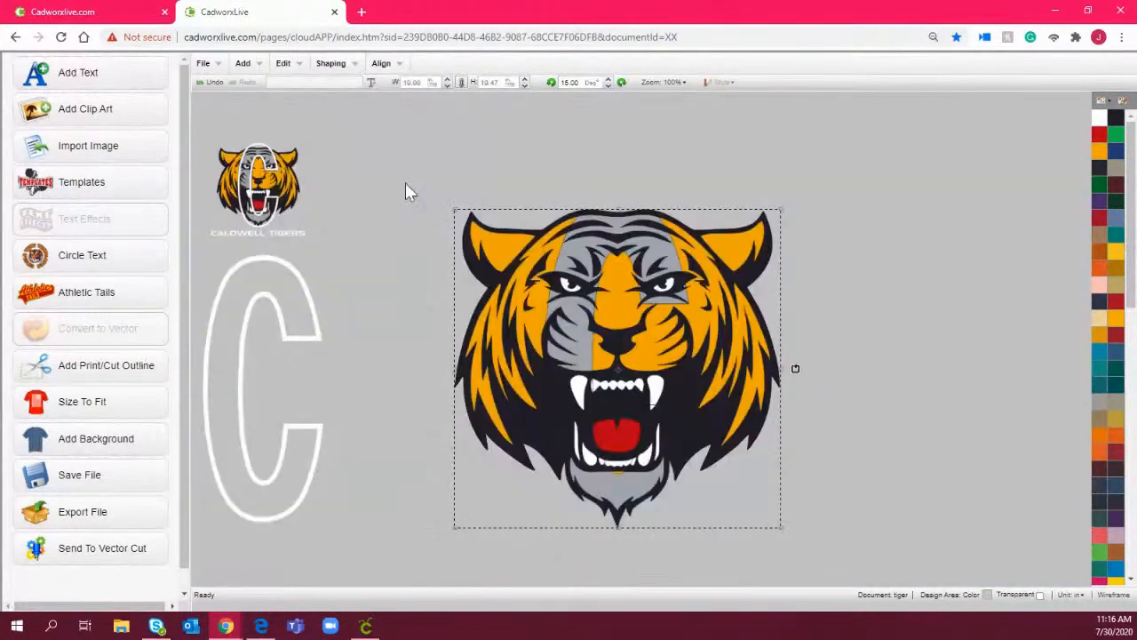
{"action": "left_click", "coordinate": [330, 63]}
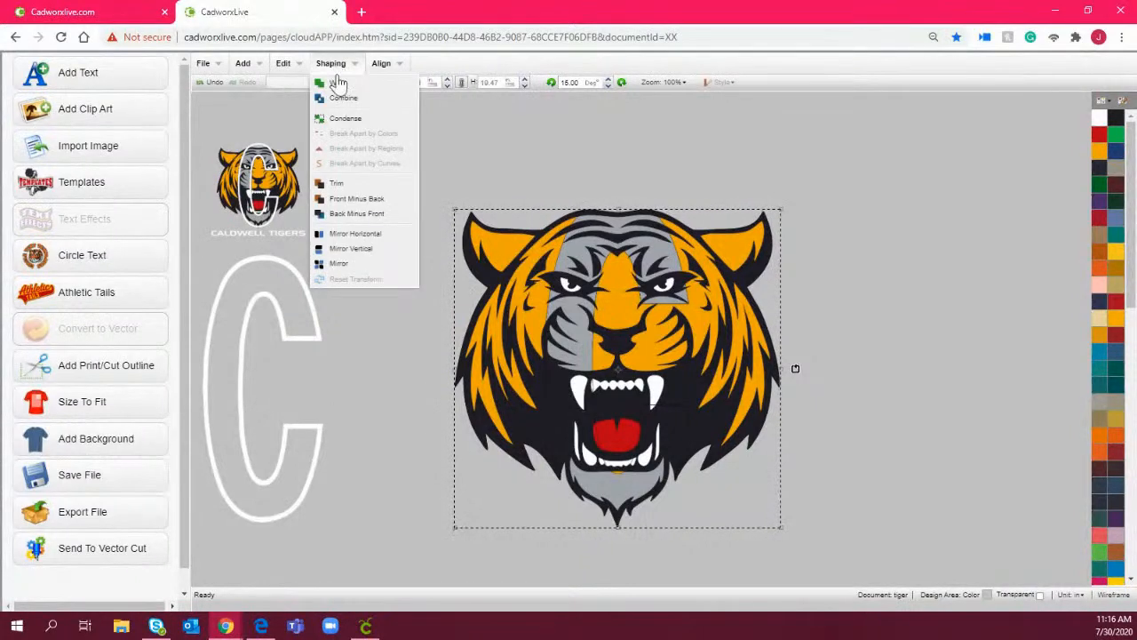
{"action": "left_click", "coordinate": [372, 222]}
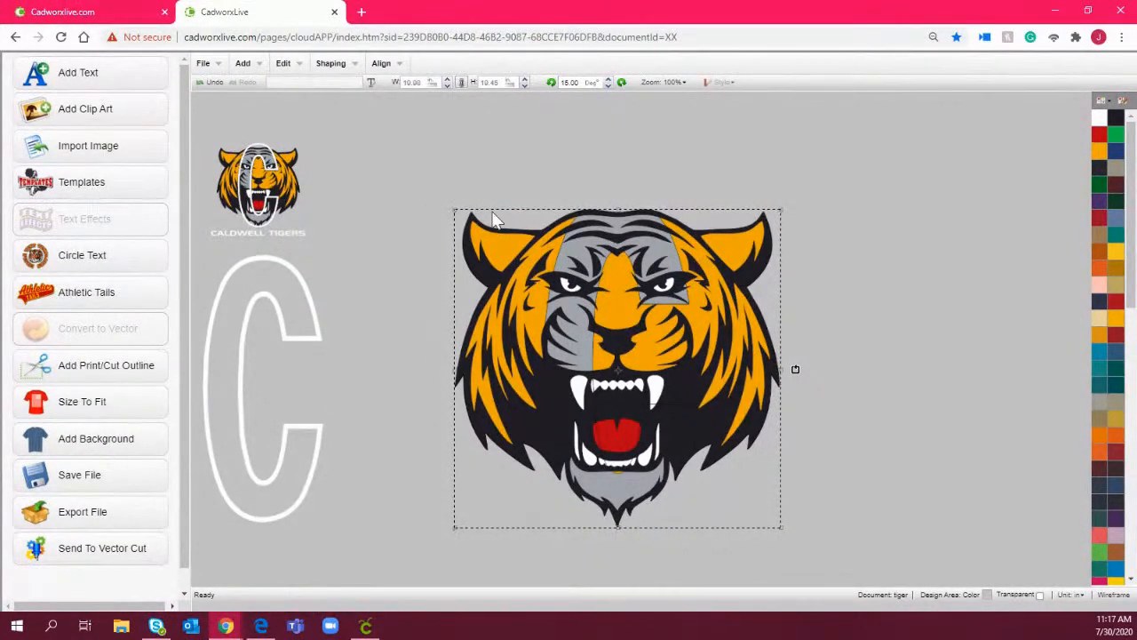
{"action": "left_click", "coordinate": [808, 173]}
{"action": "mouse_move", "coordinate": [753, 335]}
{"action": "left_mouse_down"}
{"action": "mouse_move", "coordinate": [754, 353]}
{"action": "mouse_move", "coordinate": [752, 335]}
{"action": "left_mouse_up"}
Bring the white outlined C to the front and place it over the gray area of the combined tiger head
{"action": "left_click_drag", "start_coordinate": [283, 336], "coordinate": [339, 349]}
{"action": "right_click", "coordinate": [341, 350]}
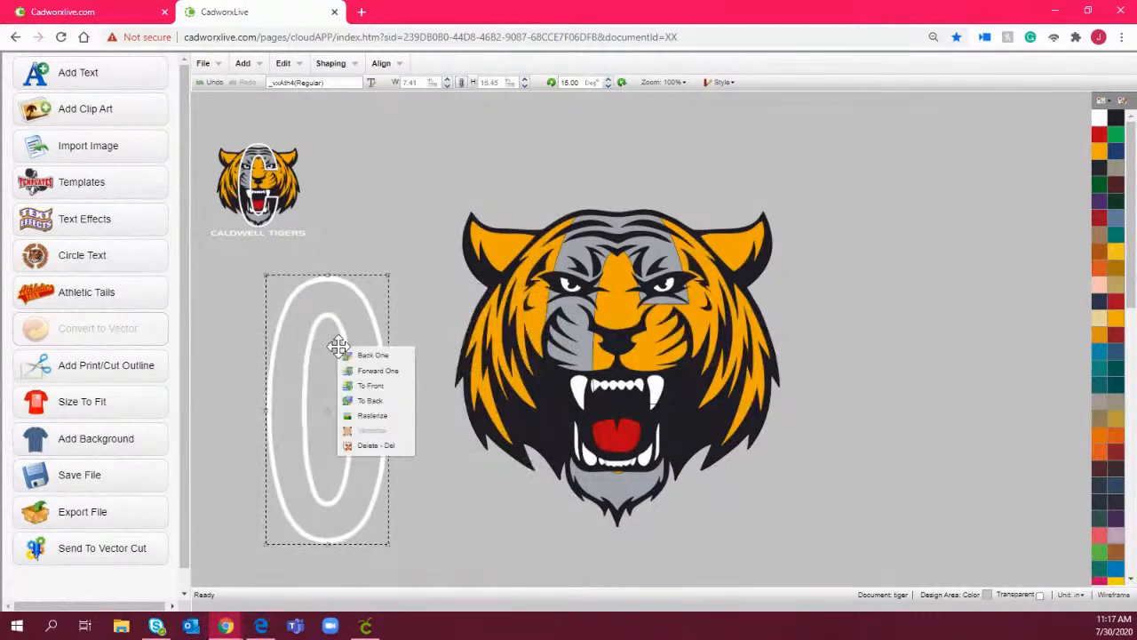
{"action": "left_click", "coordinate": [379, 389]}
{"action": "left_click_drag", "start_coordinate": [379, 391], "coordinate": [580, 239]}
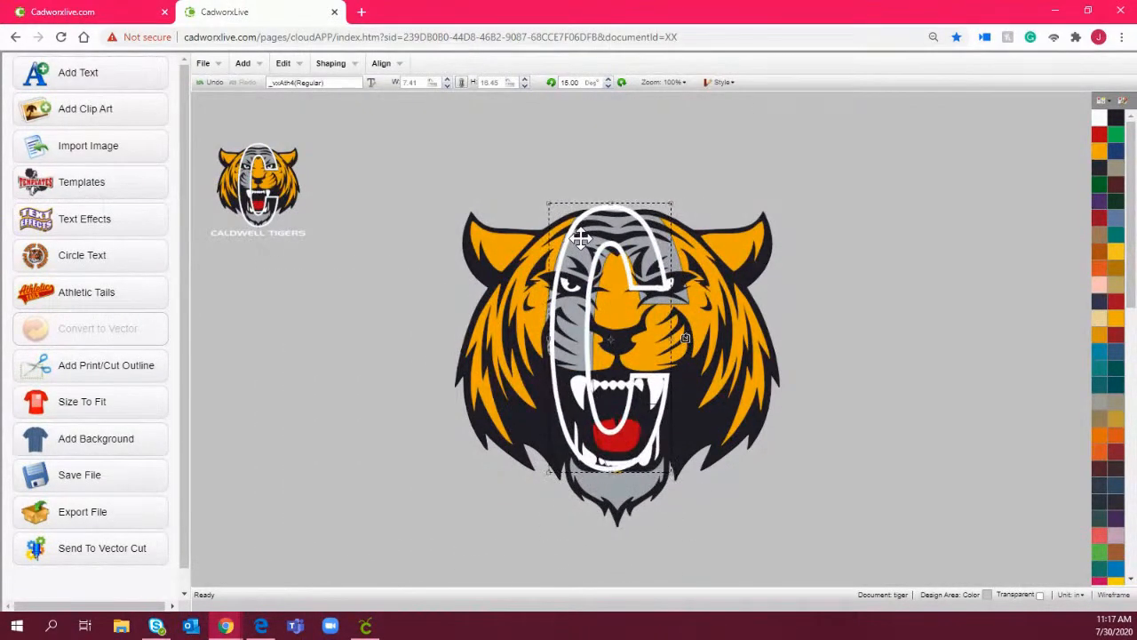
Enlarge the outlined C to about 9.2 by 20.5 in over the tiger's face, then move it beside the head
{"action": "left_click_drag", "start_coordinate": [673, 474], "coordinate": [699, 534]}
{"action": "left_click_drag", "start_coordinate": [660, 480], "coordinate": [654, 473]}
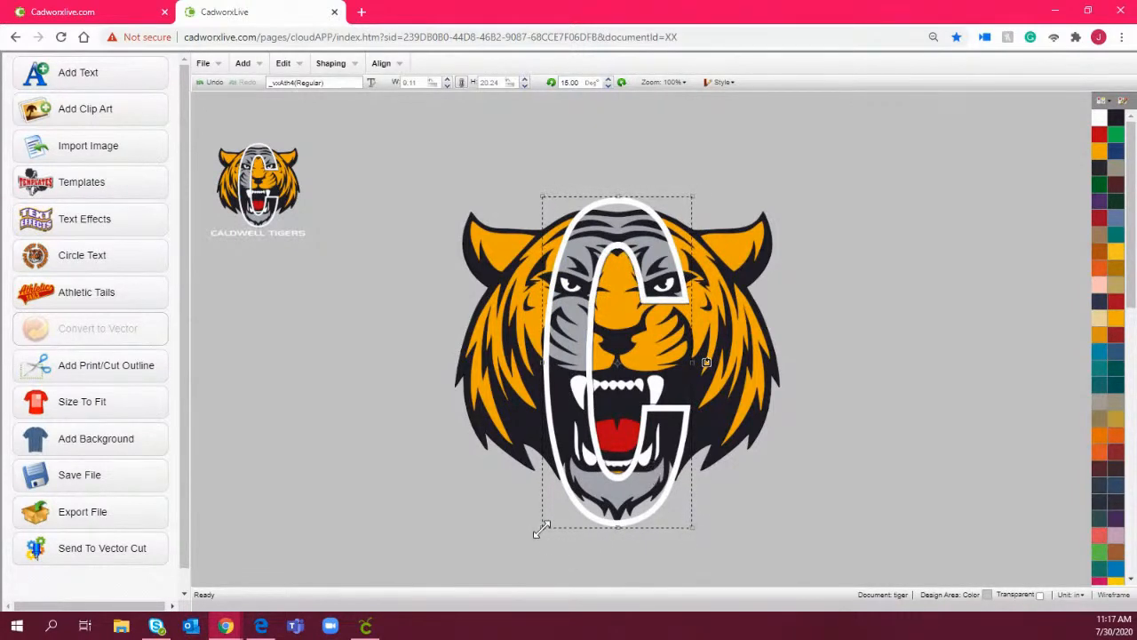
{"action": "left_click_drag", "start_coordinate": [542, 528], "coordinate": [557, 512]}
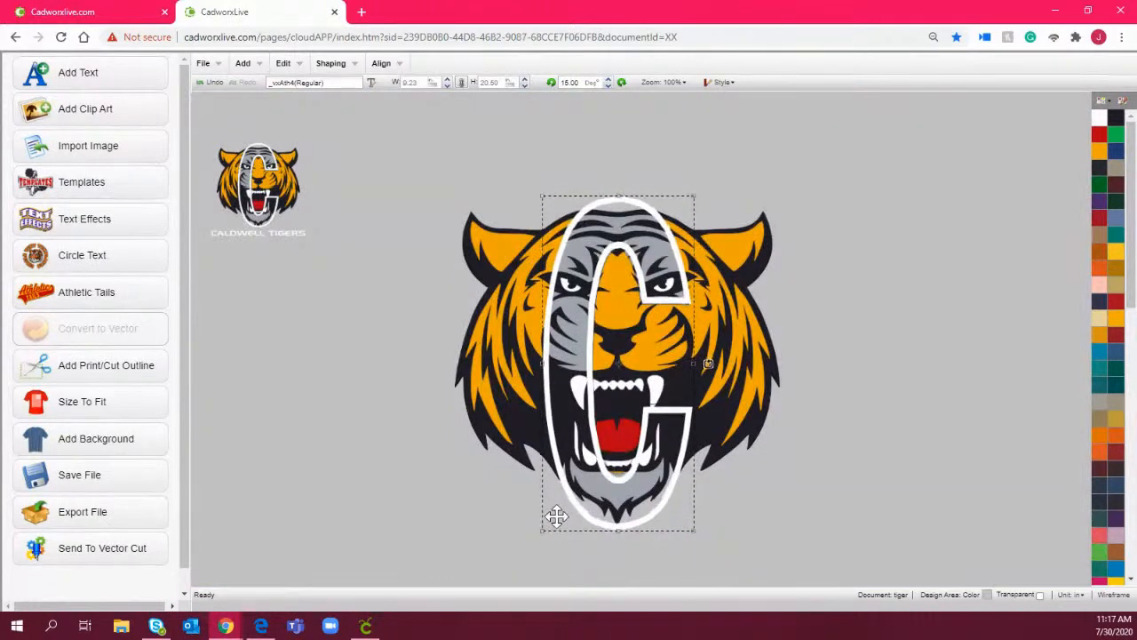
{"action": "left_click_drag", "start_coordinate": [556, 514], "coordinate": [284, 533]}
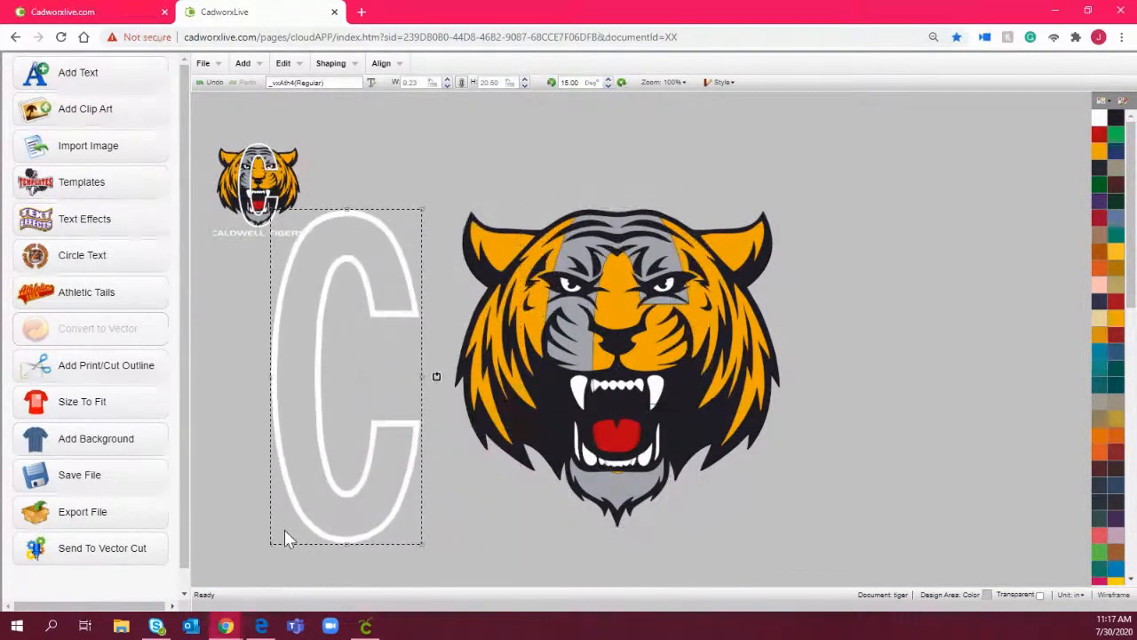
Undo the placement, resizing and moves of the outlined C back to its original spot beside the combined tiger head
{"action": "left_click", "coordinate": [206, 89]}
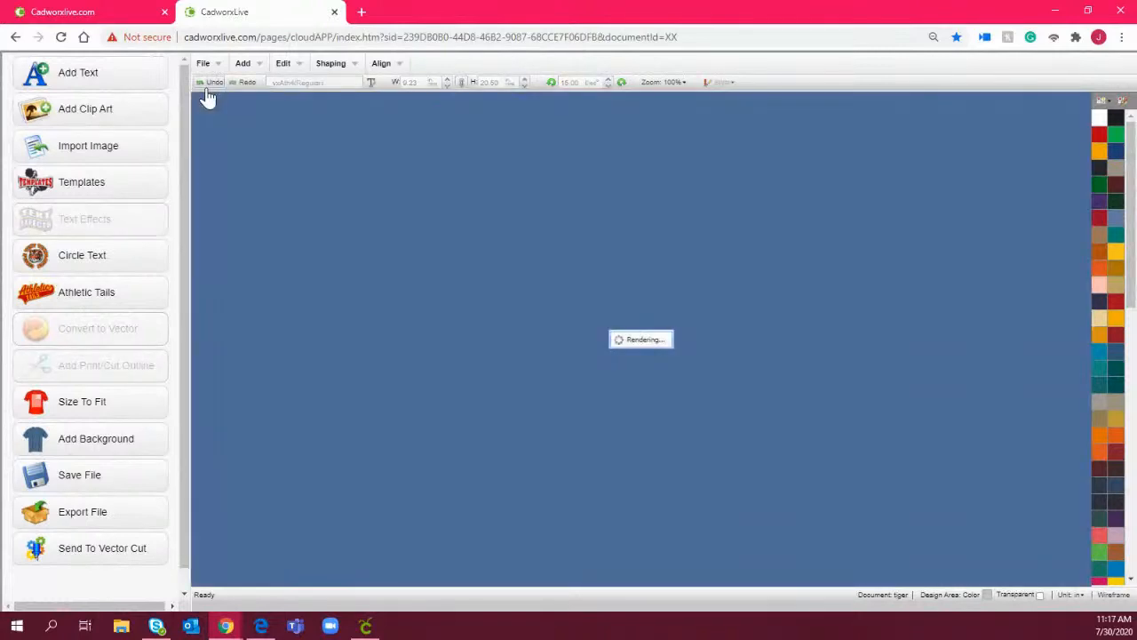
{"action": "left_click", "coordinate": [206, 90]}
{"action": "left_click", "coordinate": [206, 94]}
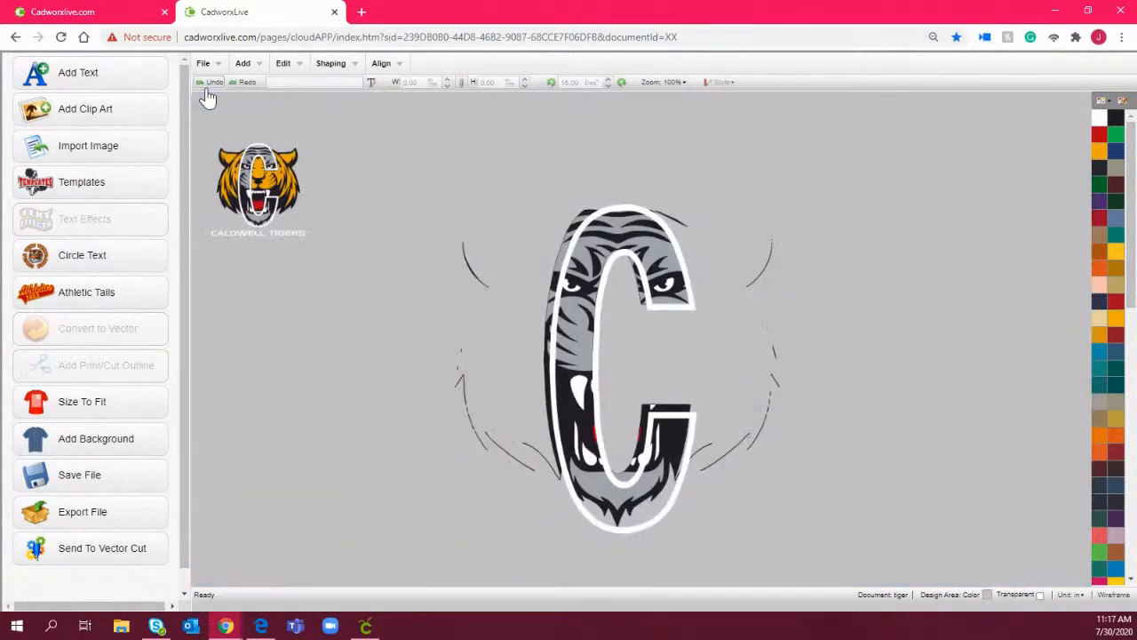
{"action": "left_click", "coordinate": [206, 94]}
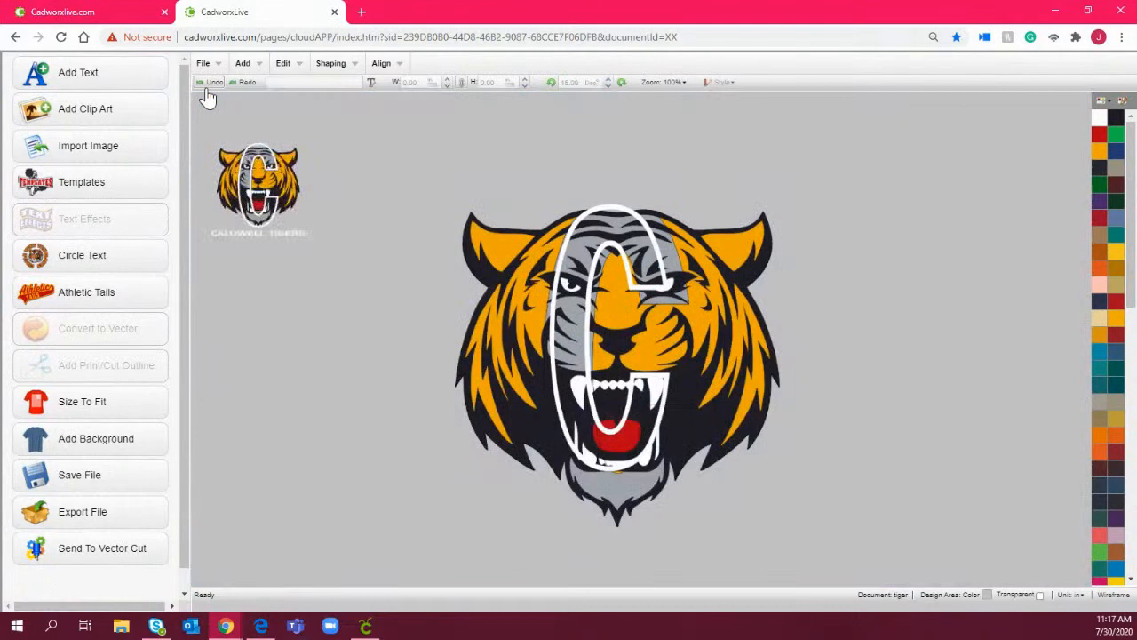
{"action": "left_click", "coordinate": [206, 94]}
{"action": "left_click", "coordinate": [206, 94]}
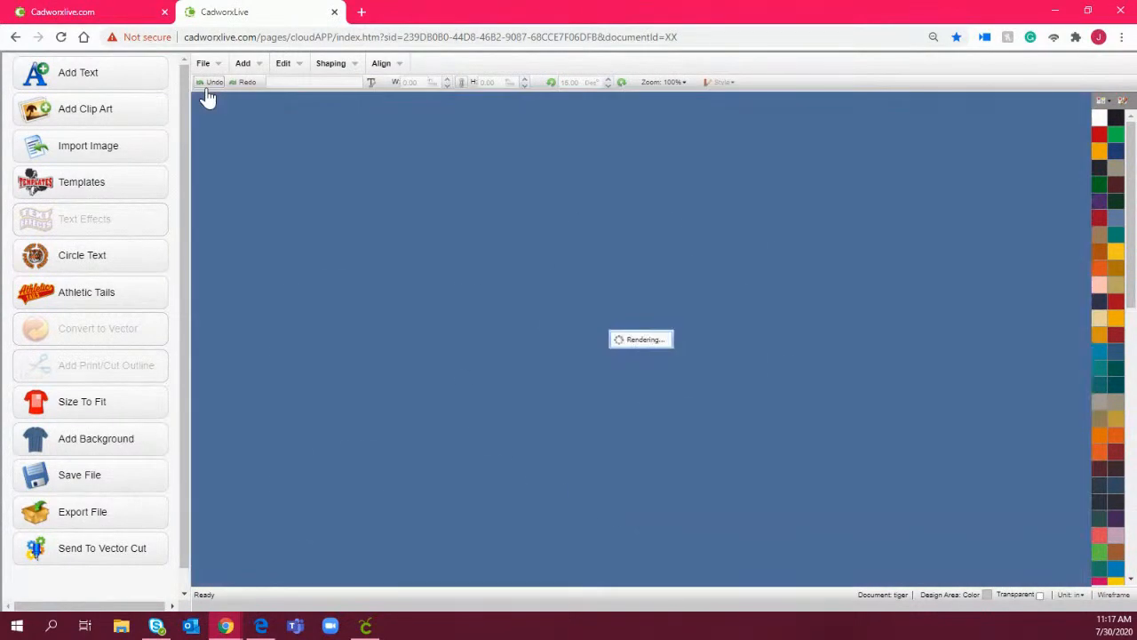
{"action": "left_click", "coordinate": [206, 94]}
{"action": "left_click", "coordinate": [206, 94]}
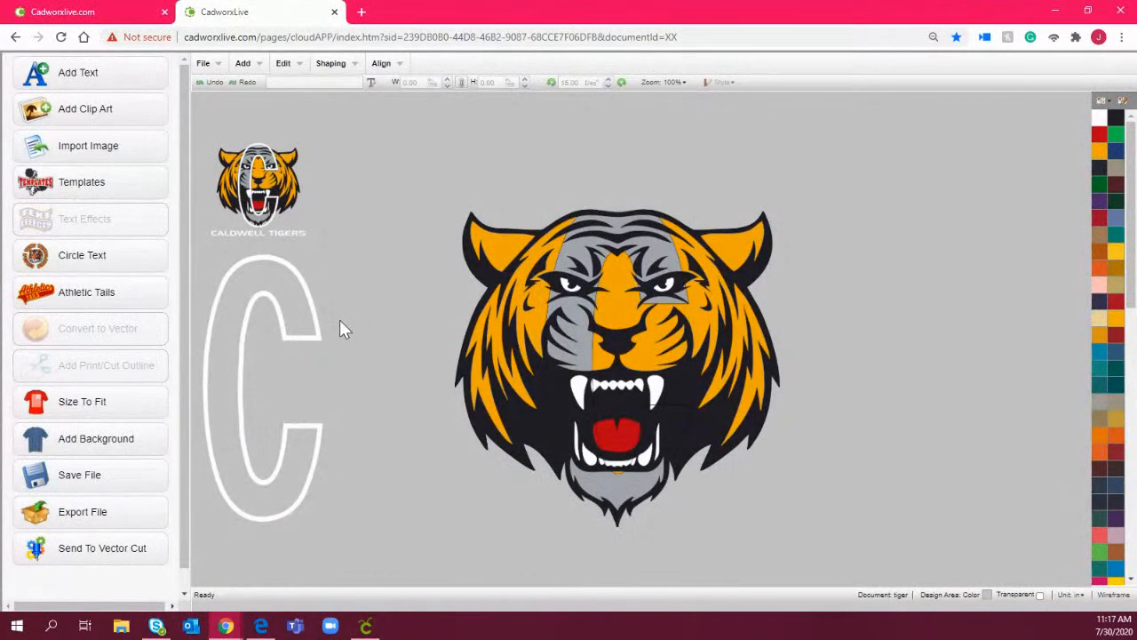
Undo the last two changes to the combined tiger head and place the white outlined C over its gray area
{"action": "left_click", "coordinate": [214, 84]}
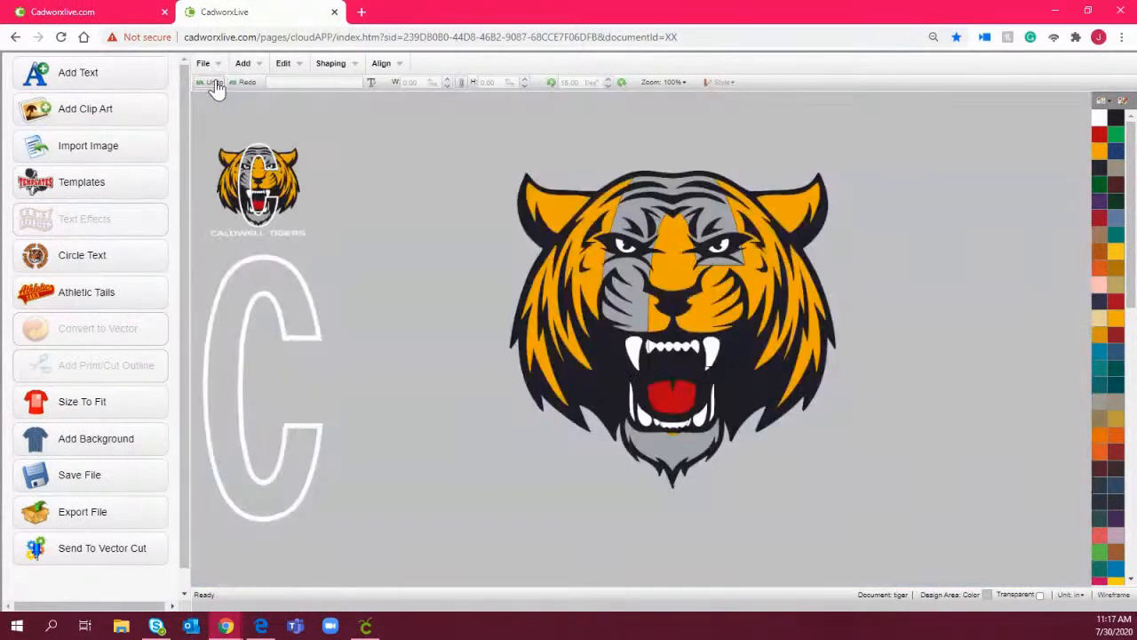
{"action": "left_click", "coordinate": [214, 83]}
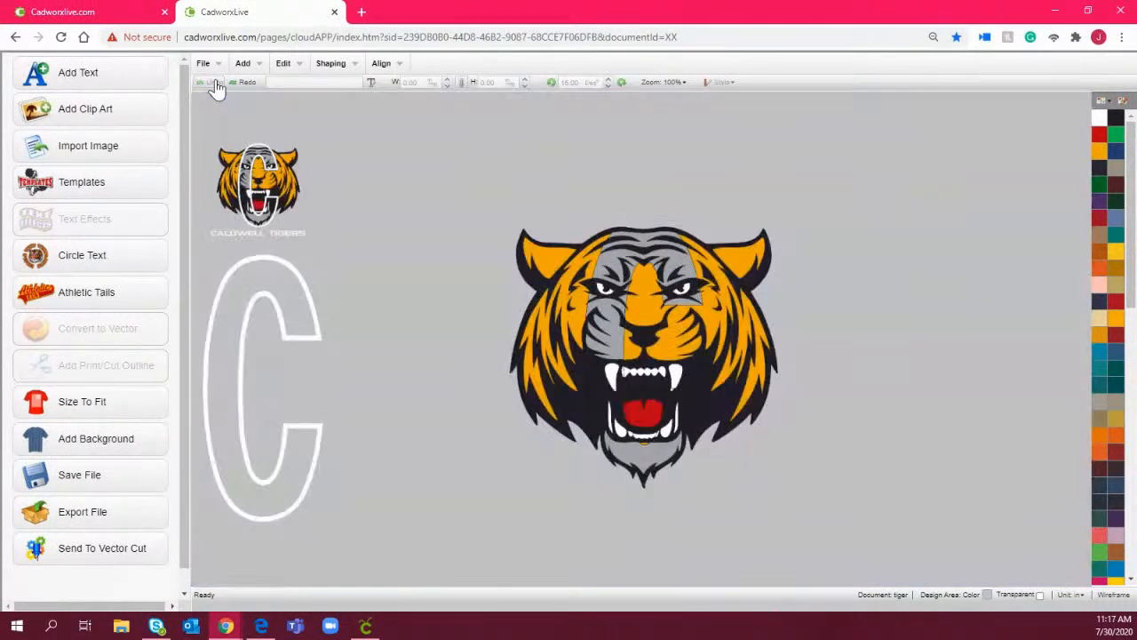
{"action": "left_click_drag", "start_coordinate": [288, 310], "coordinate": [671, 272]}
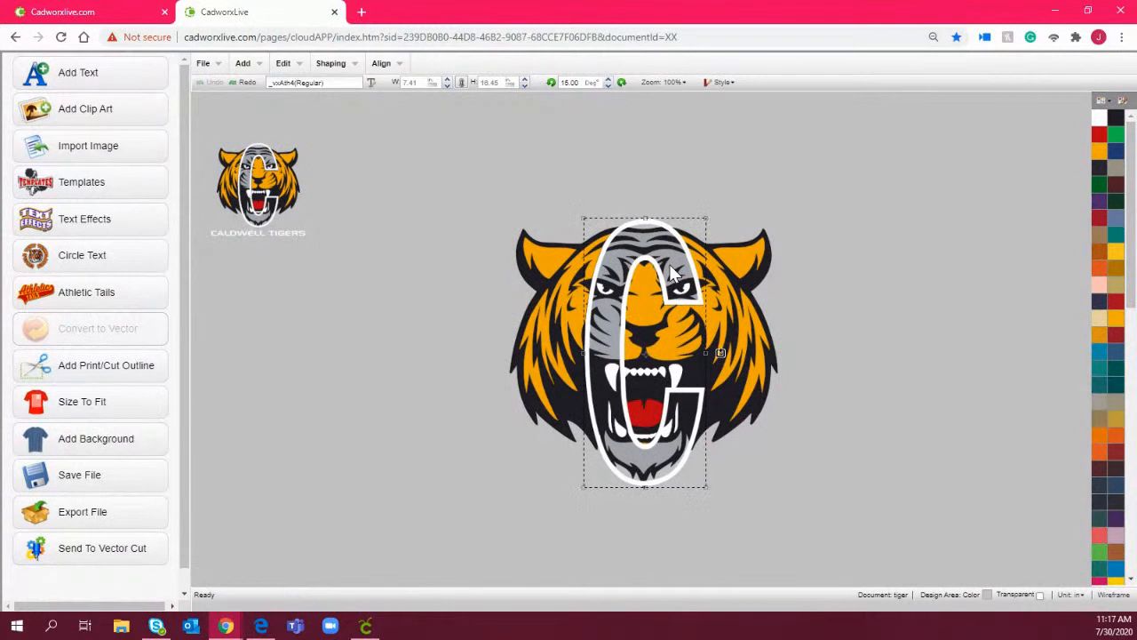
{"action": "left_click", "coordinate": [391, 360]}
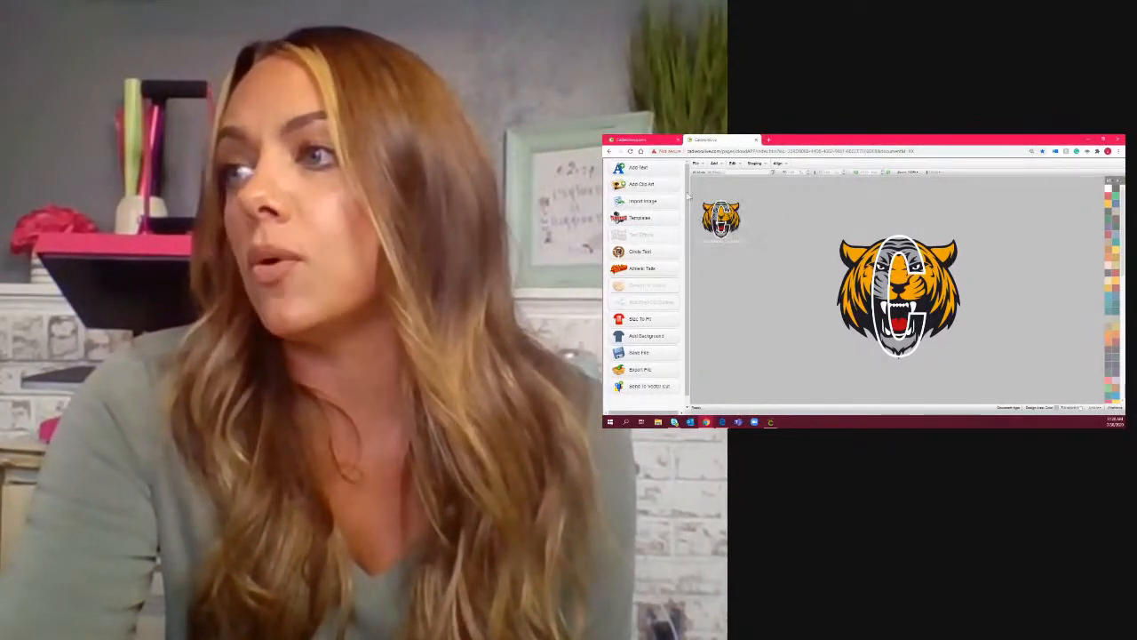
Delete the small Caldwell Tigers reference logo beside the finished tiger head
{"action": "left_click_drag", "start_coordinate": [764, 256], "coordinate": [693, 194]}
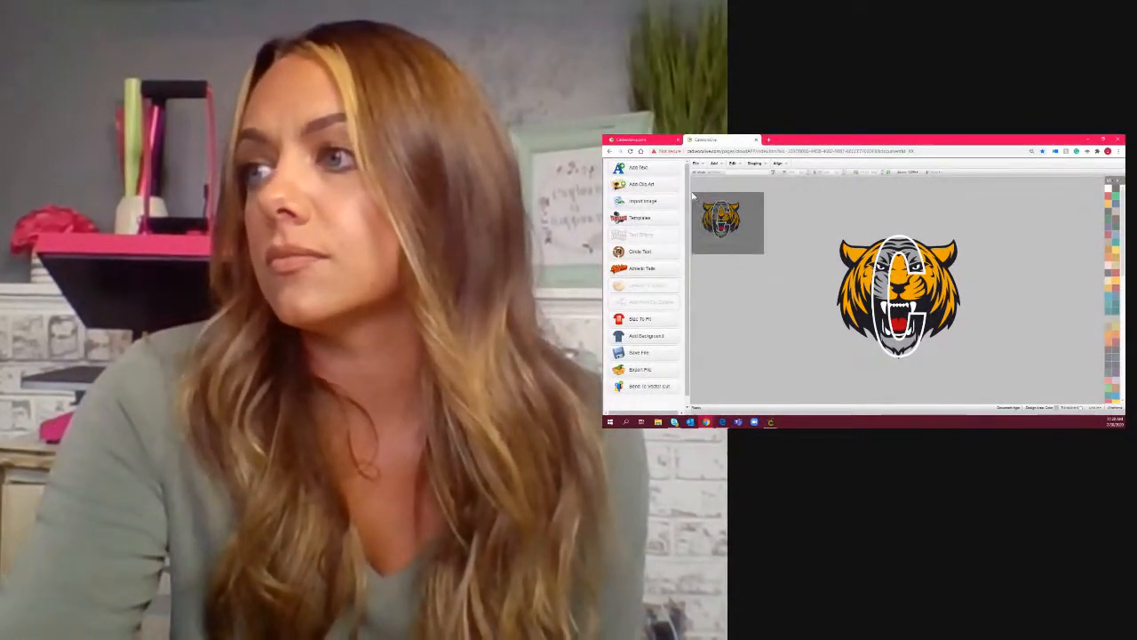
{"action": "key", "text": "Delete"}
Send the tiger design to Vector Cut under the proposed file name and open the downloaded file in a maximized window
{"action": "left_click", "coordinate": [695, 164]}
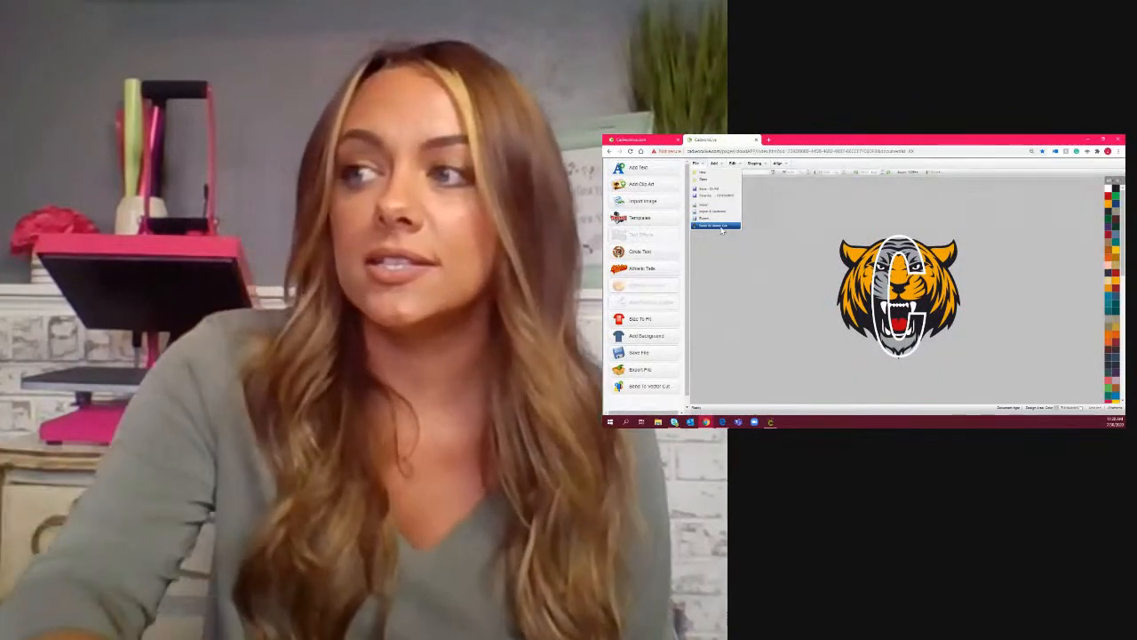
{"action": "left_click", "coordinate": [722, 228]}
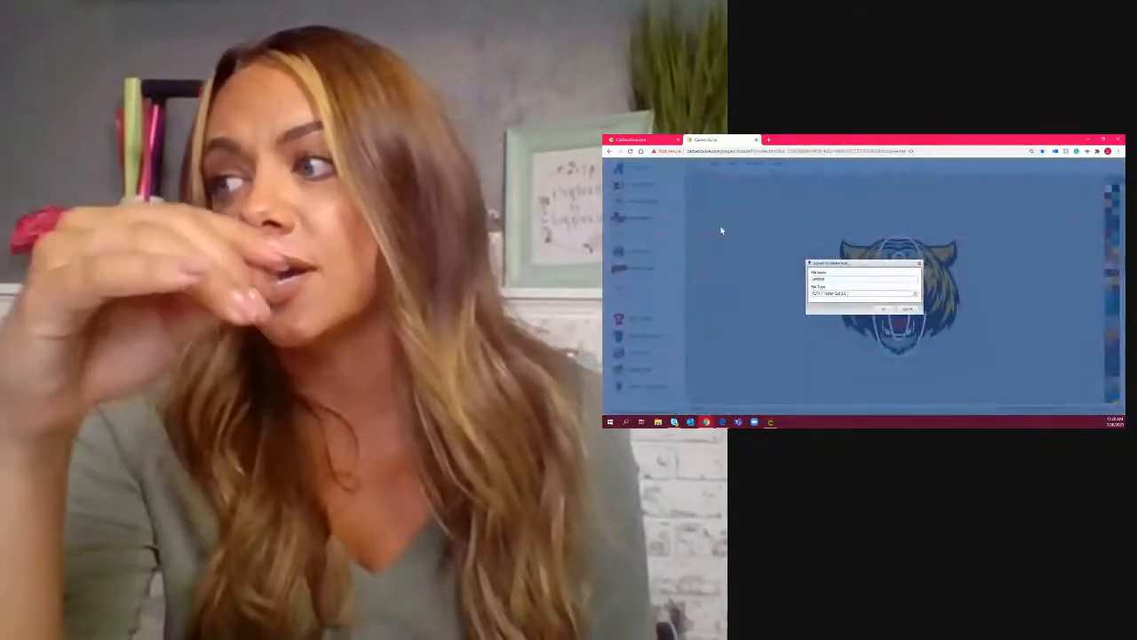
{"action": "left_click", "coordinate": [883, 308]}
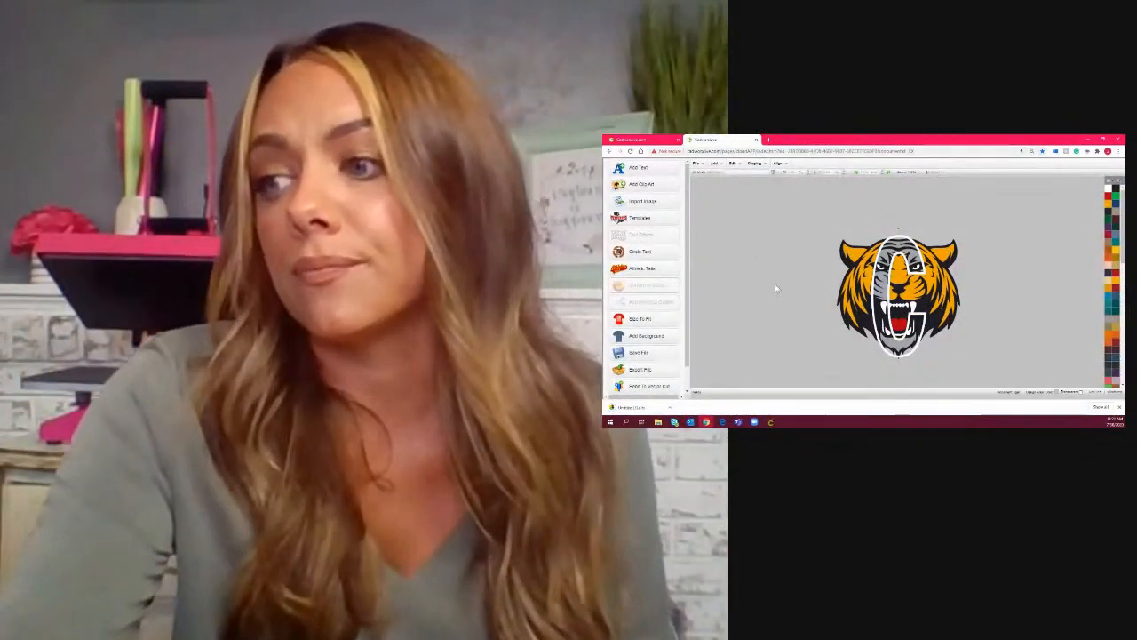
{"action": "left_click", "coordinate": [645, 408]}
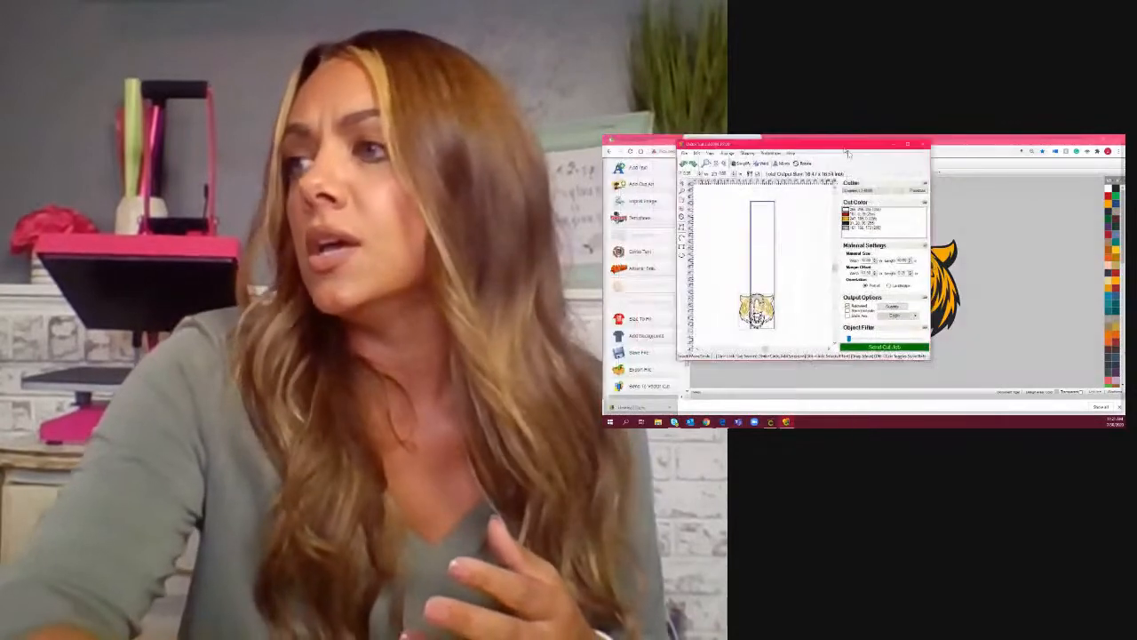
{"action": "left_click", "coordinate": [933, 168]}
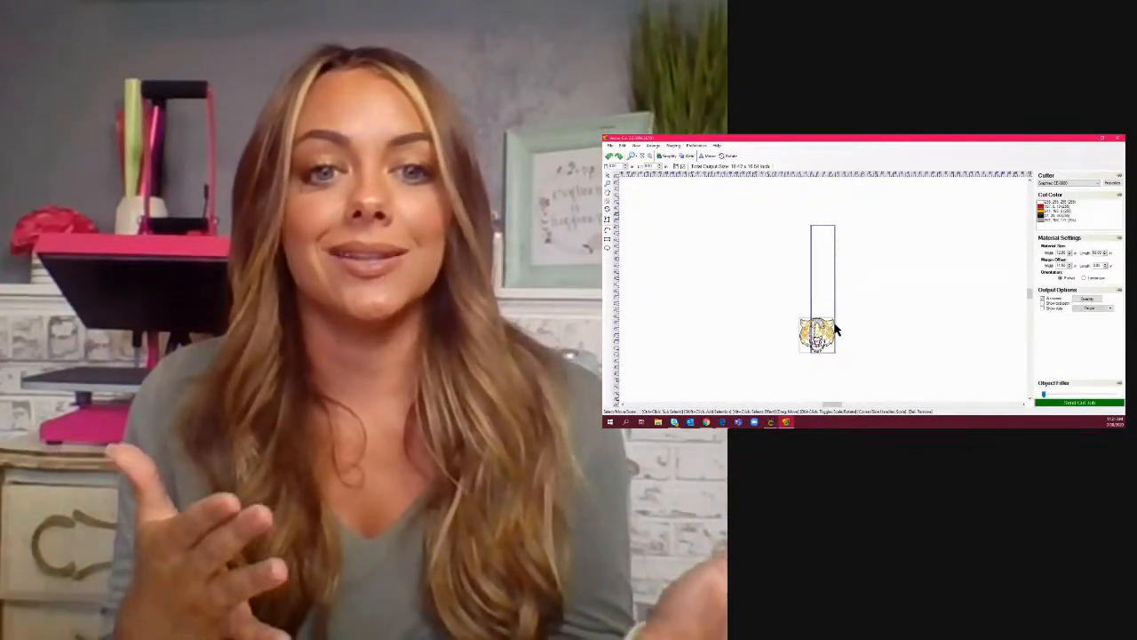
Scale the tiger design to about 8 in wide within the material and set its quantity to 4
{"action": "left_click_drag", "start_coordinate": [845, 359], "coordinate": [819, 332]}
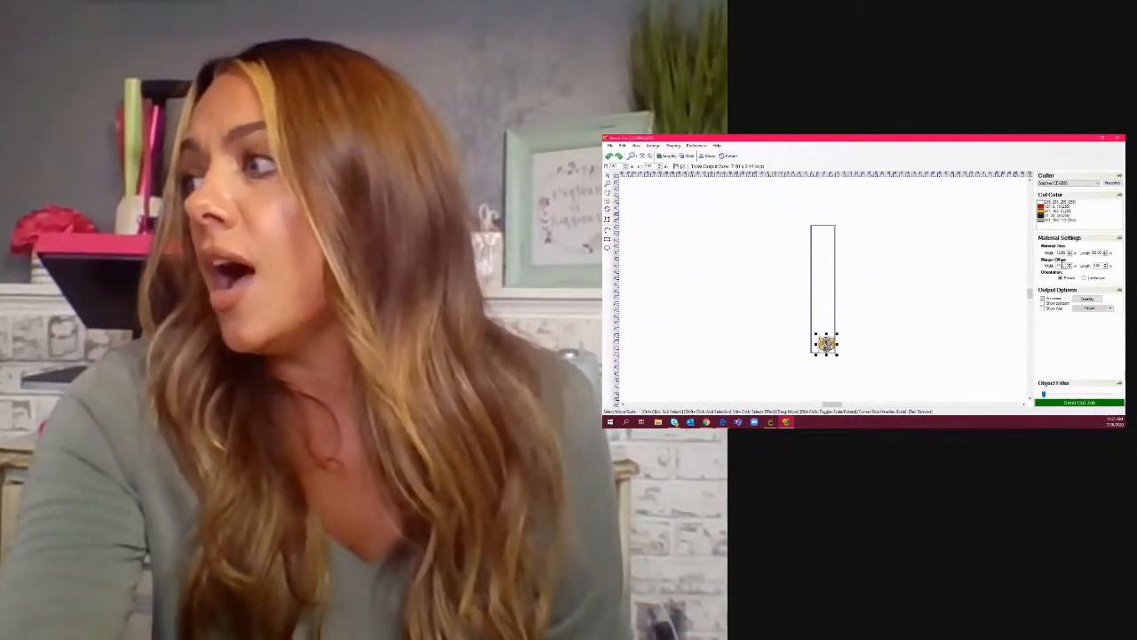
{"action": "left_click", "coordinate": [1096, 301]}
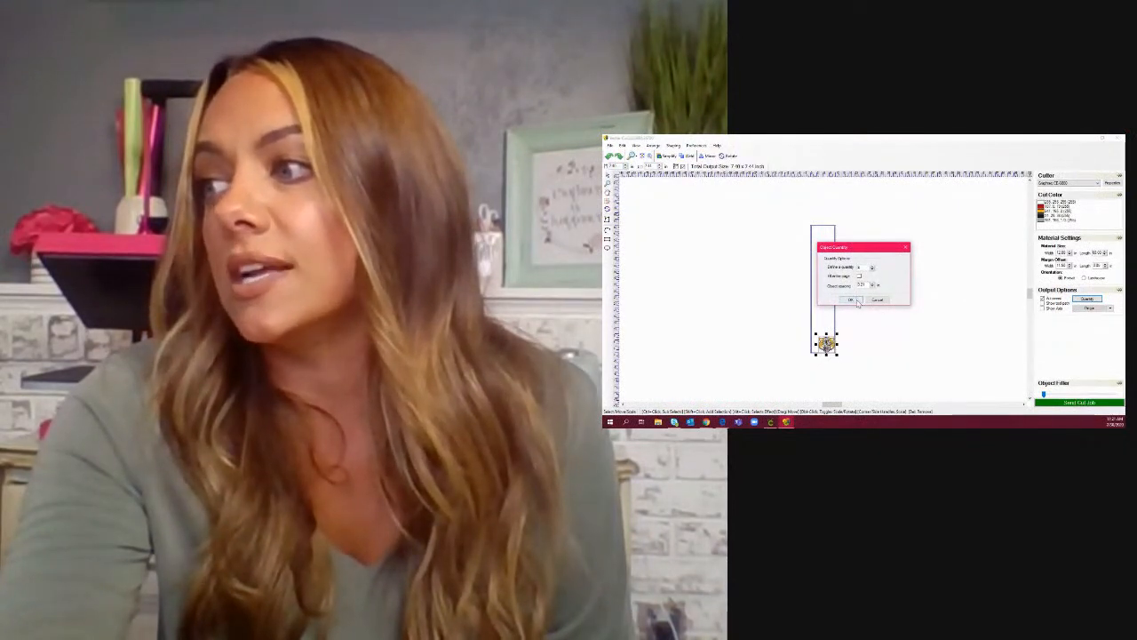
{"action": "left_click", "coordinate": [855, 301]}
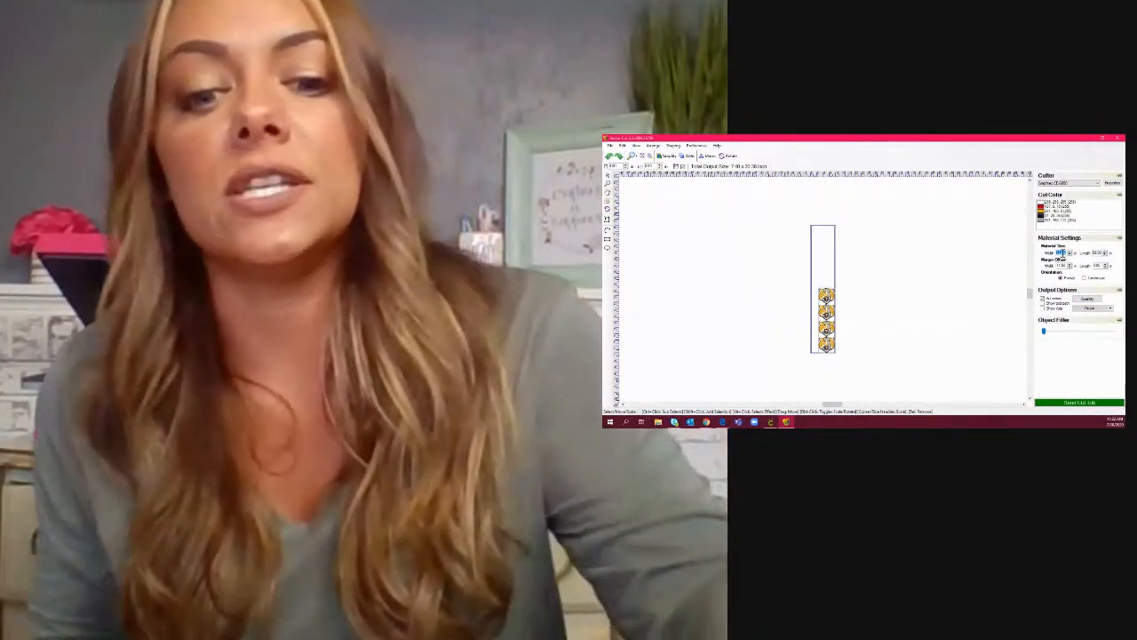
Widen the material size and adjust the margin offset width so the cutting area spans the wider sheet
{"action": "type", "text": "85"}
{"action": "key", "text": "Return"}
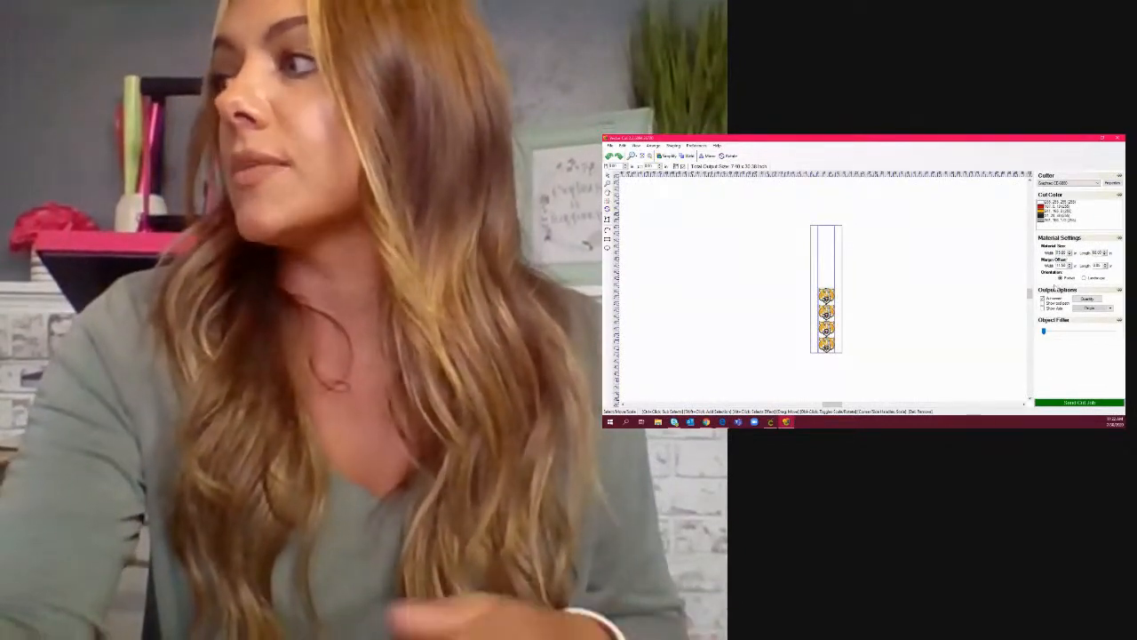
{"action": "double_click", "coordinate": [1062, 265]}
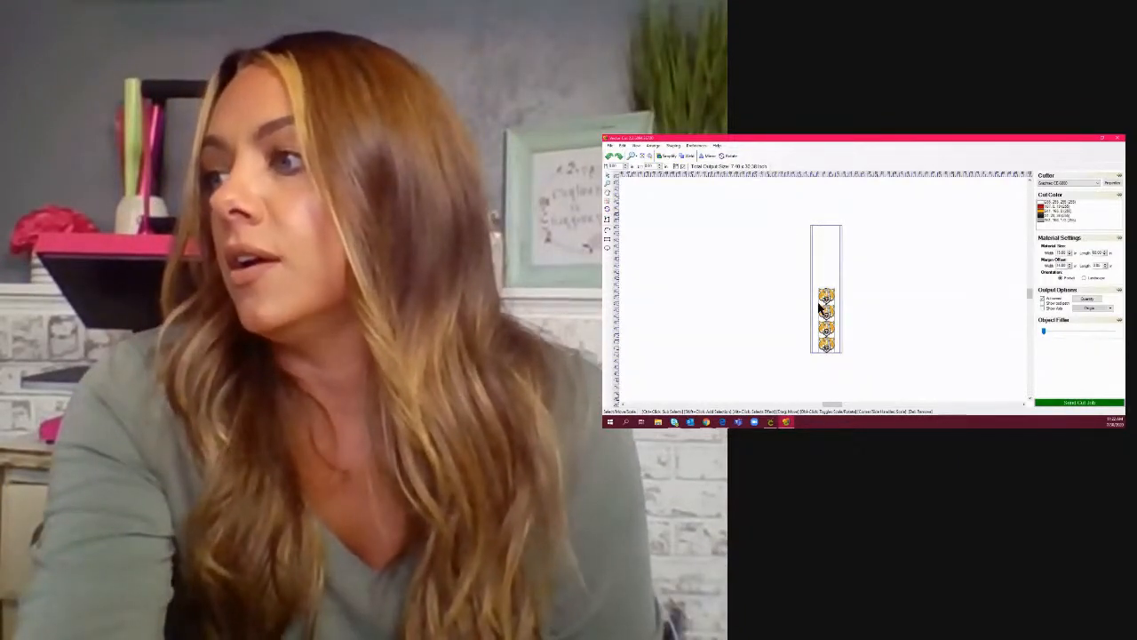
Select all four tiger copies and set their origin so they line up along the material's right margin
{"action": "left_click_drag", "start_coordinate": [852, 353], "coordinate": [782, 270]}
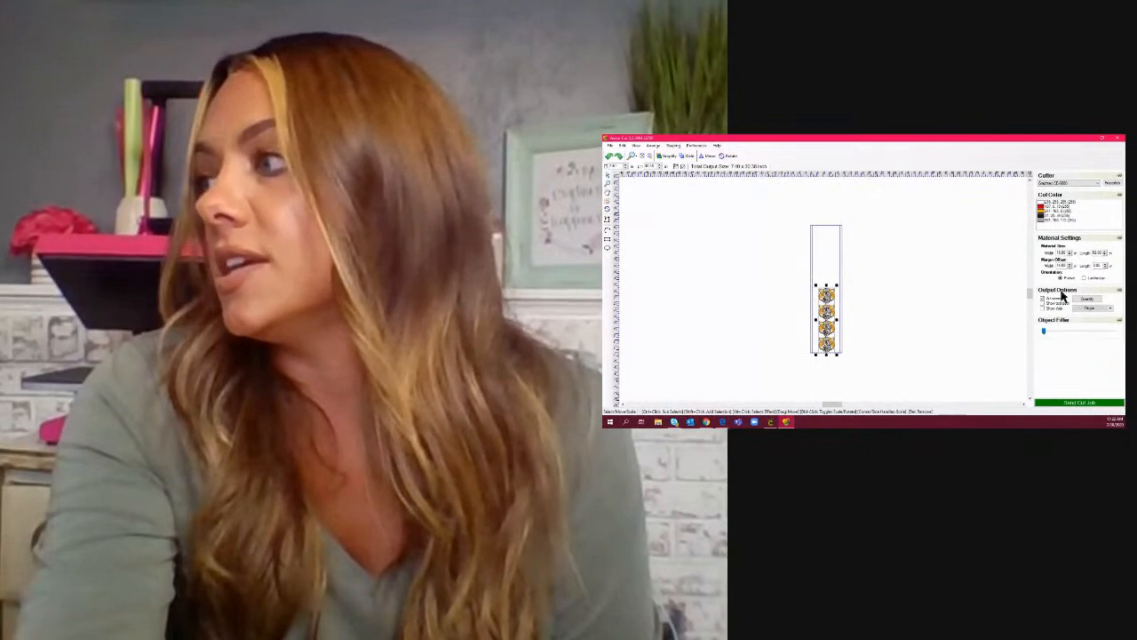
{"action": "left_click", "coordinate": [1110, 309]}
{"action": "left_click", "coordinate": [1102, 317]}
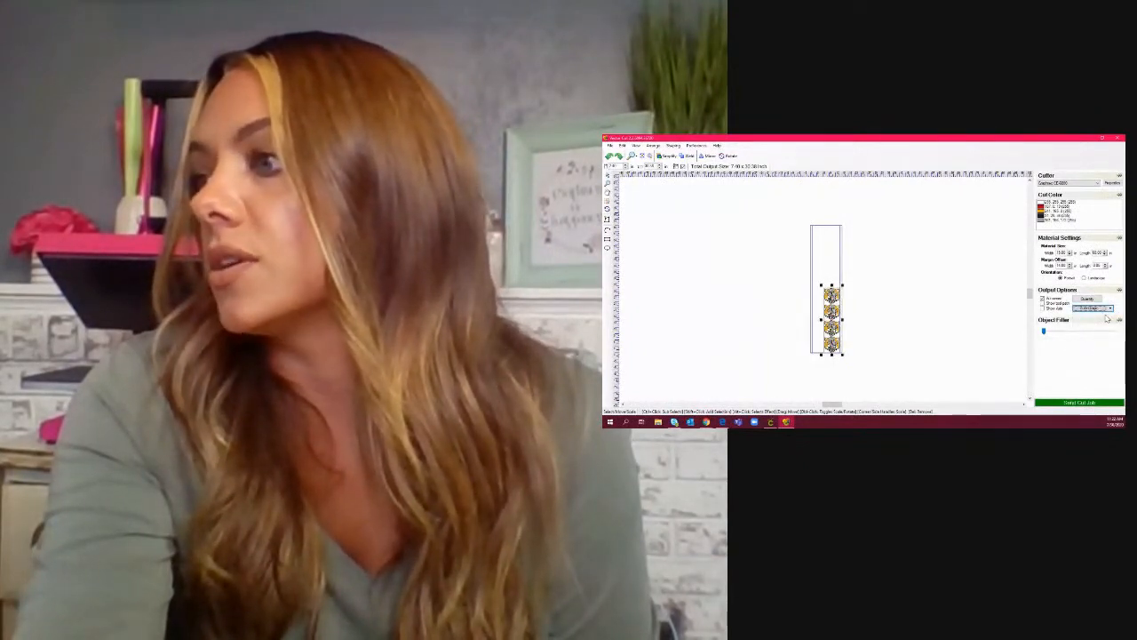
{"action": "left_click", "coordinate": [956, 331]}
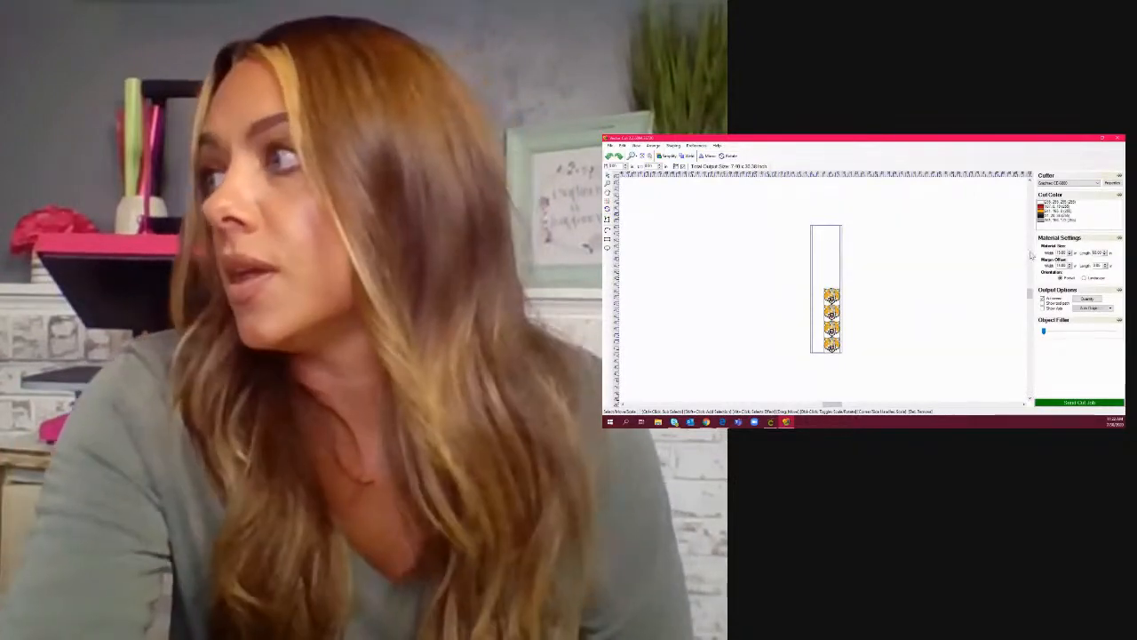
Isolate the white cut color and shift its shapes to the material's right margin with the first origin option
{"action": "left_click", "coordinate": [1058, 203]}
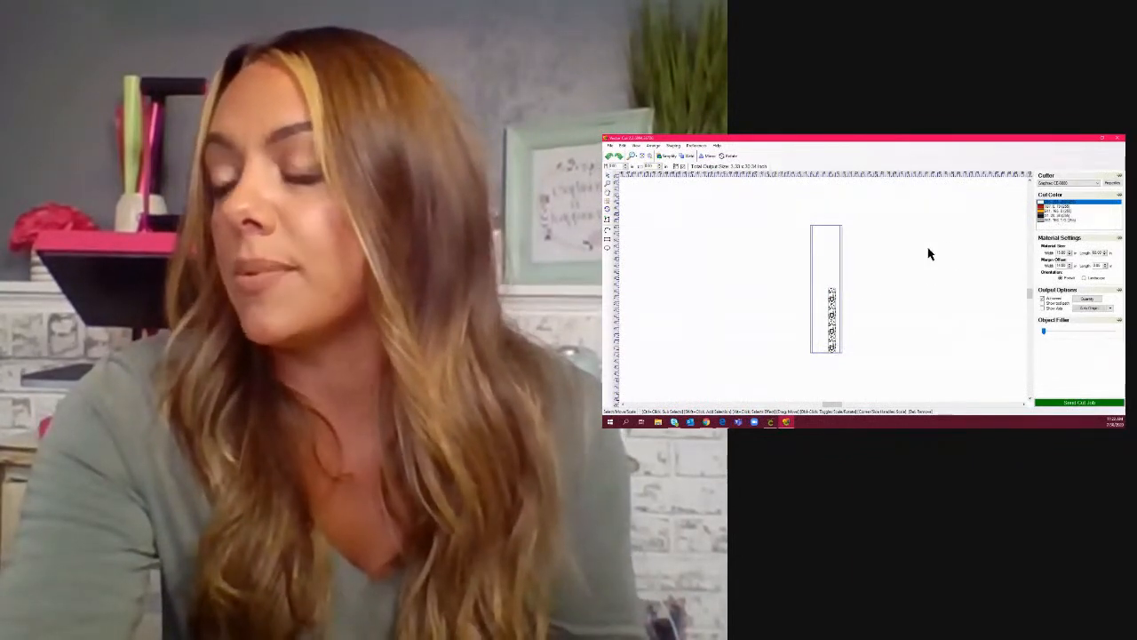
{"action": "left_click", "coordinate": [1108, 308]}
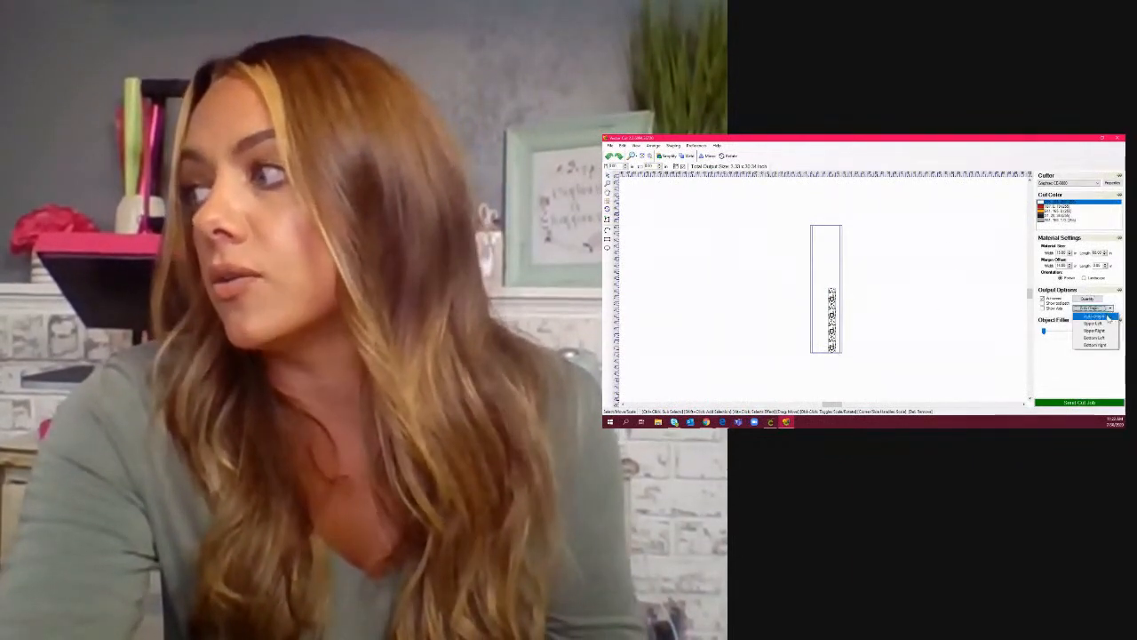
{"action": "left_click", "coordinate": [1107, 316]}
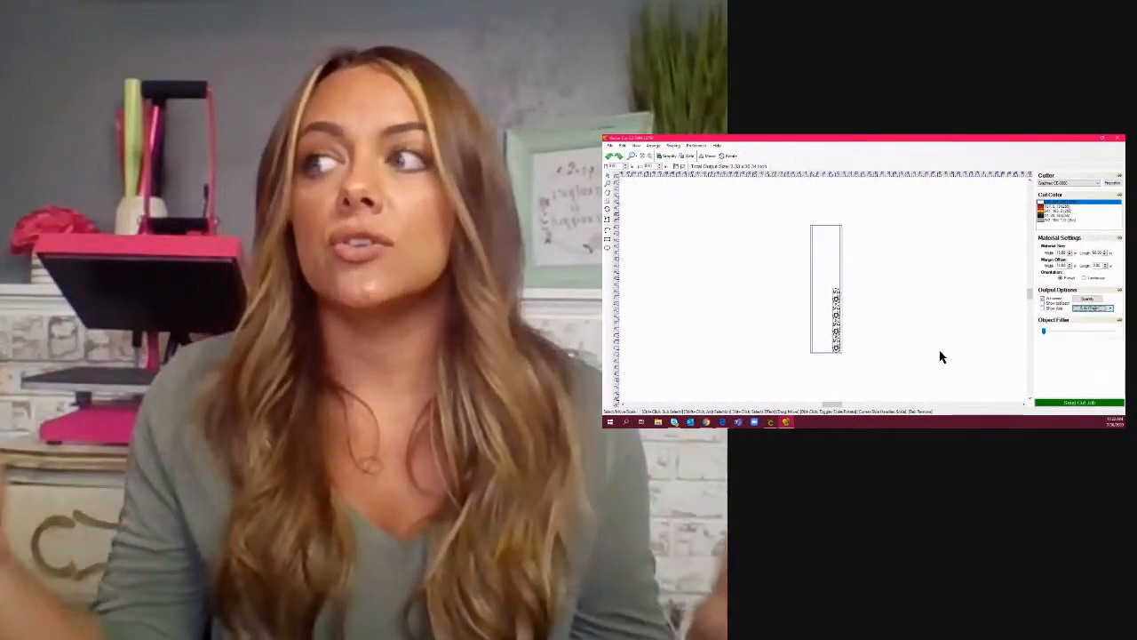
Close Vector Cut without sending the cut job and return to the tiger design in CadworxLive
{"action": "left_click", "coordinate": [1122, 139]}
{"action": "left_click", "coordinate": [868, 302]}
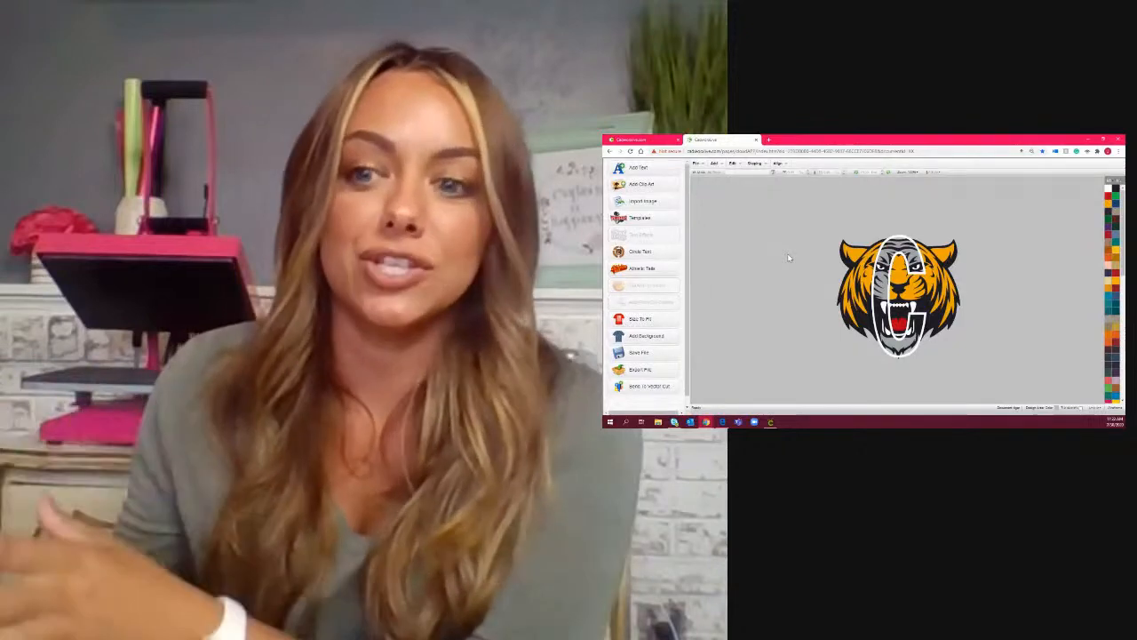
Switch to Cricut Design Space, leave its Make preview for the Caldwell Tigers canvas, and return to the browser
{"action": "left_click", "coordinate": [770, 422]}
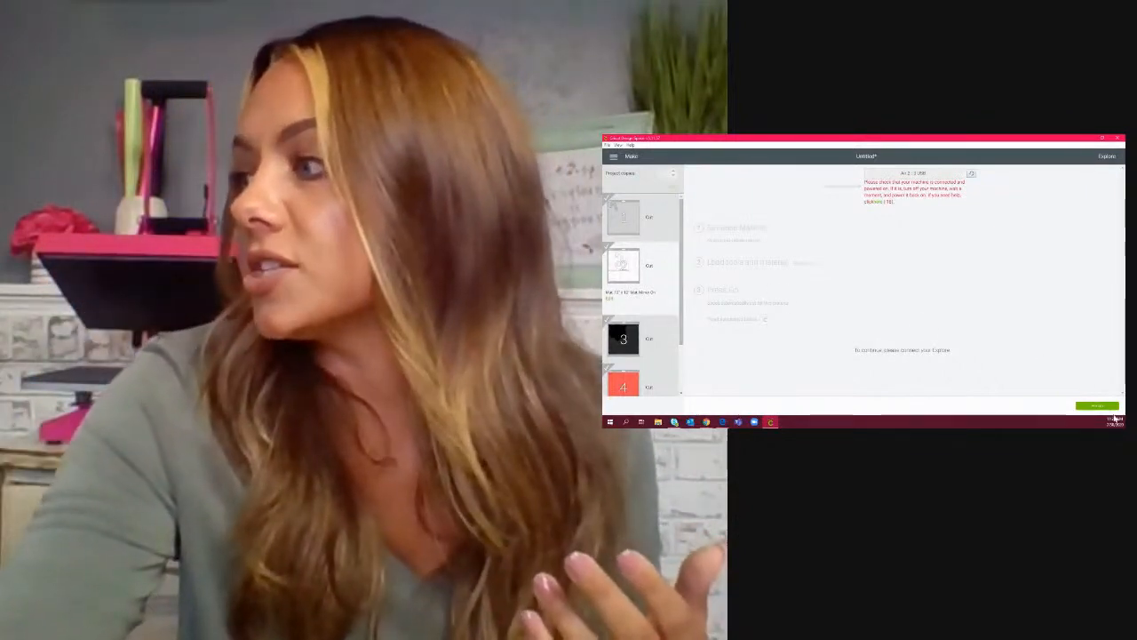
{"action": "left_click", "coordinate": [1105, 407]}
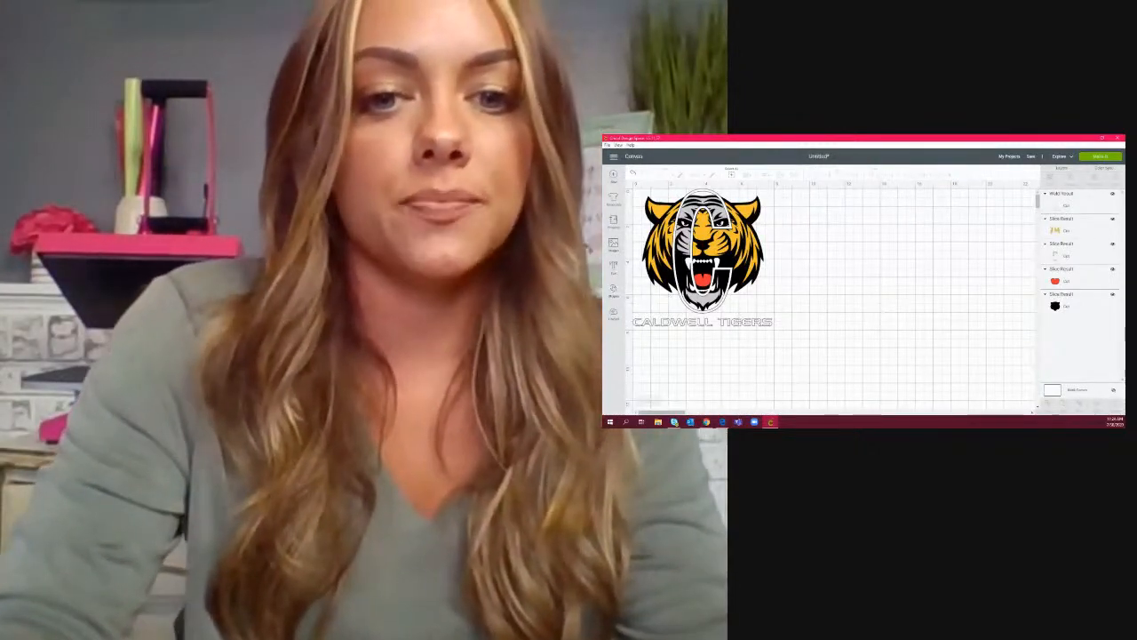
{"action": "left_click", "coordinate": [706, 422]}
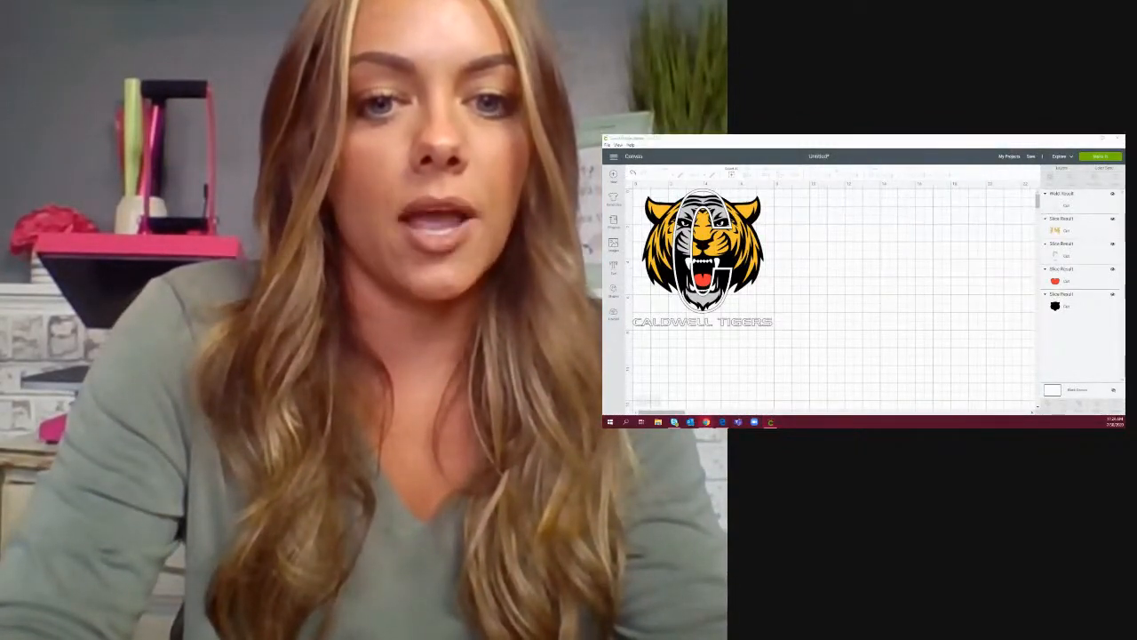